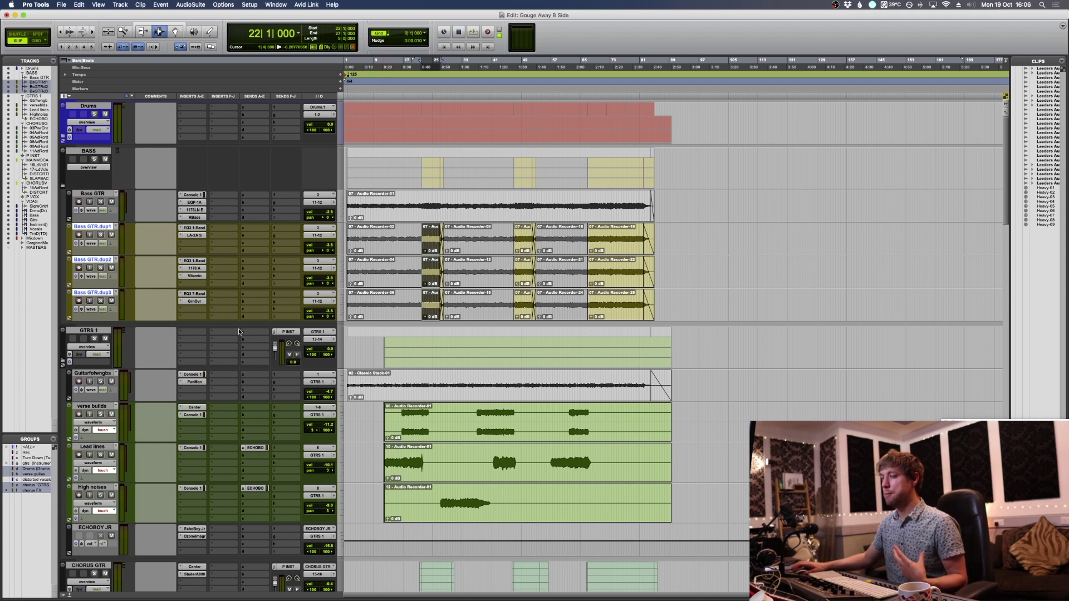
# Step: Solo the GTRS 1 folder track and play the song from the start of the Guitar following bas clip
pyautogui.scroll(-5, 256, 334)
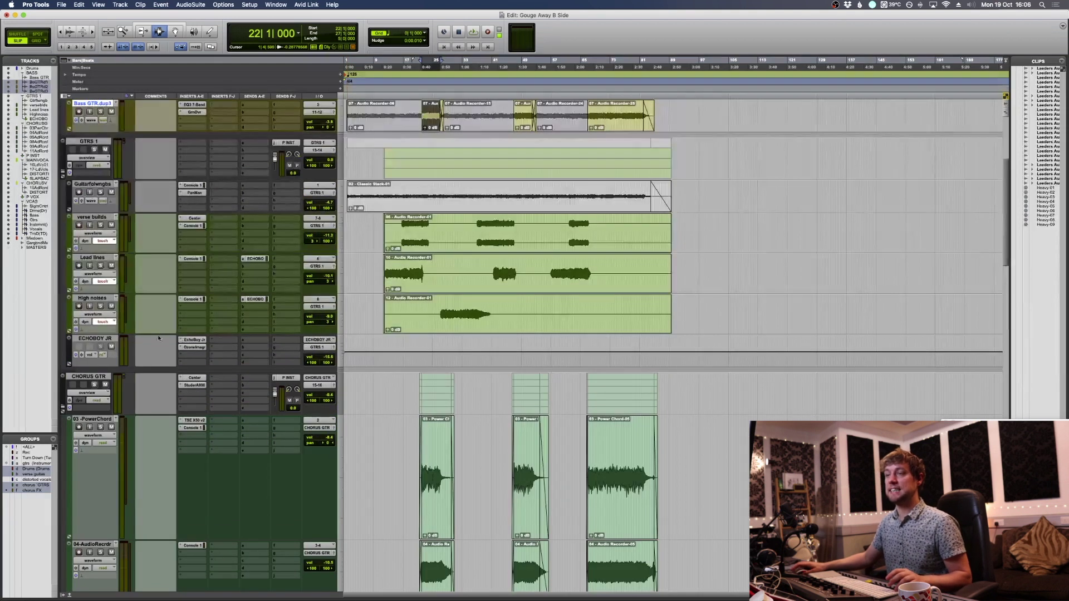
pyautogui.click(94, 149)
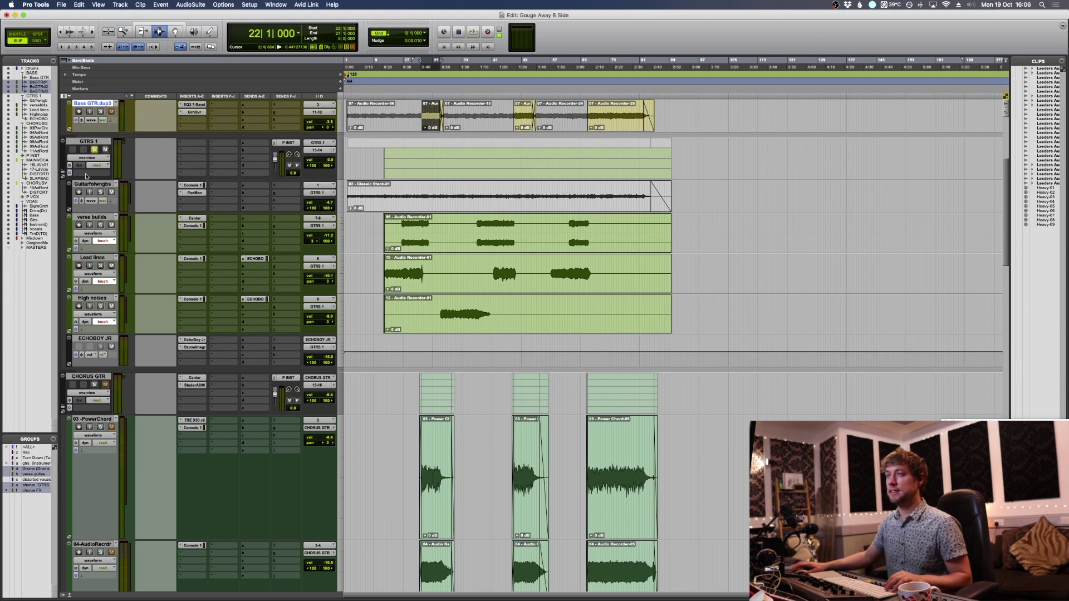
pyautogui.click(63, 141)
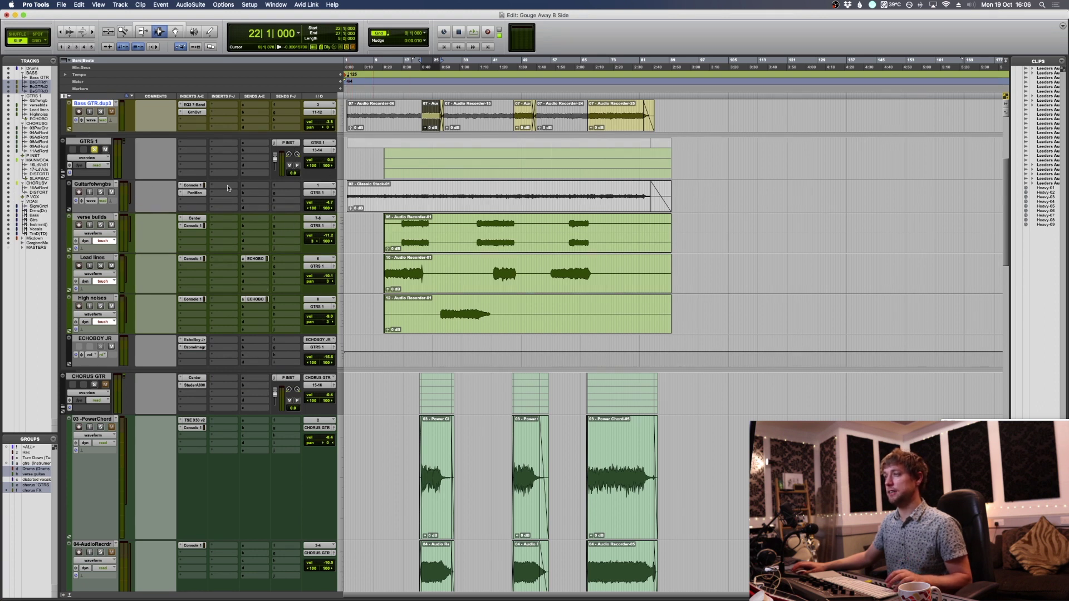
pyautogui.click(347, 199)
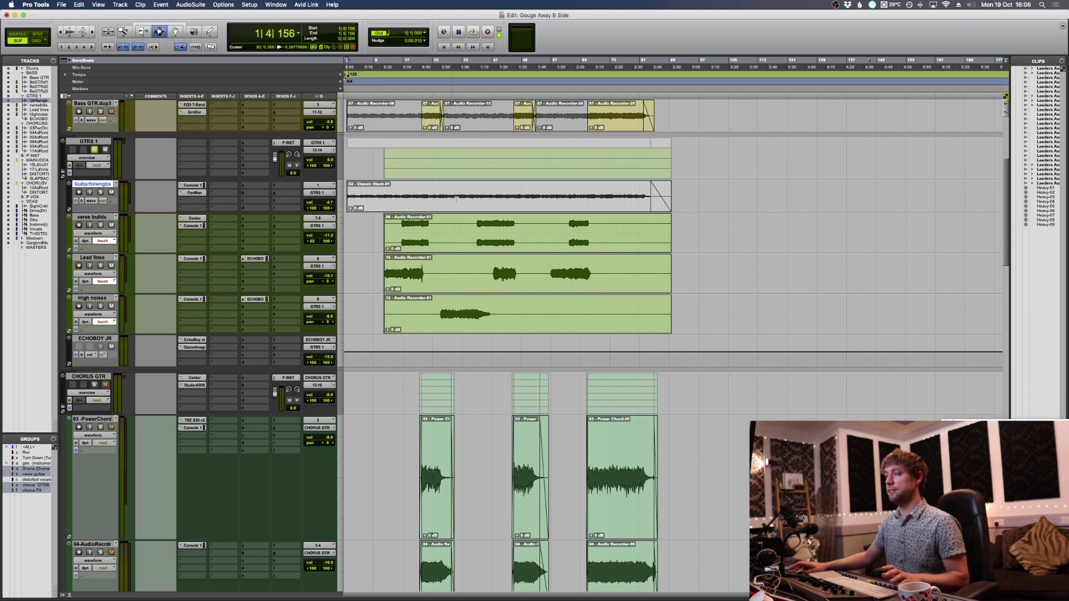
pyautogui.press('space')
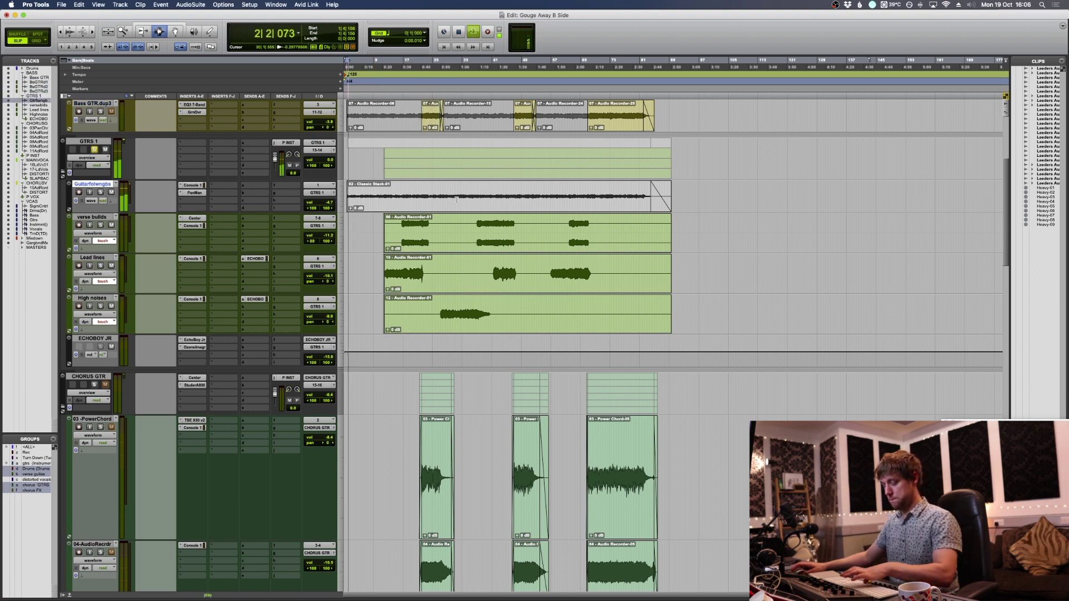
# Step: In the mixer, solo the Guitar following bas track together with Bass GTR and select the Bass GTR track
pyautogui.press('super+equal')
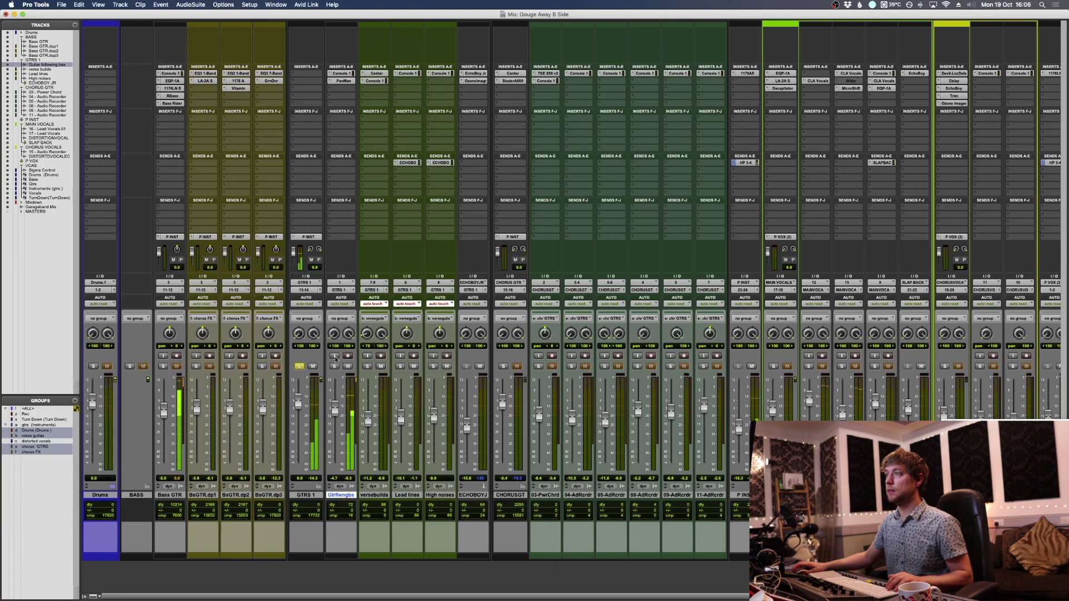
pyautogui.click(334, 367)
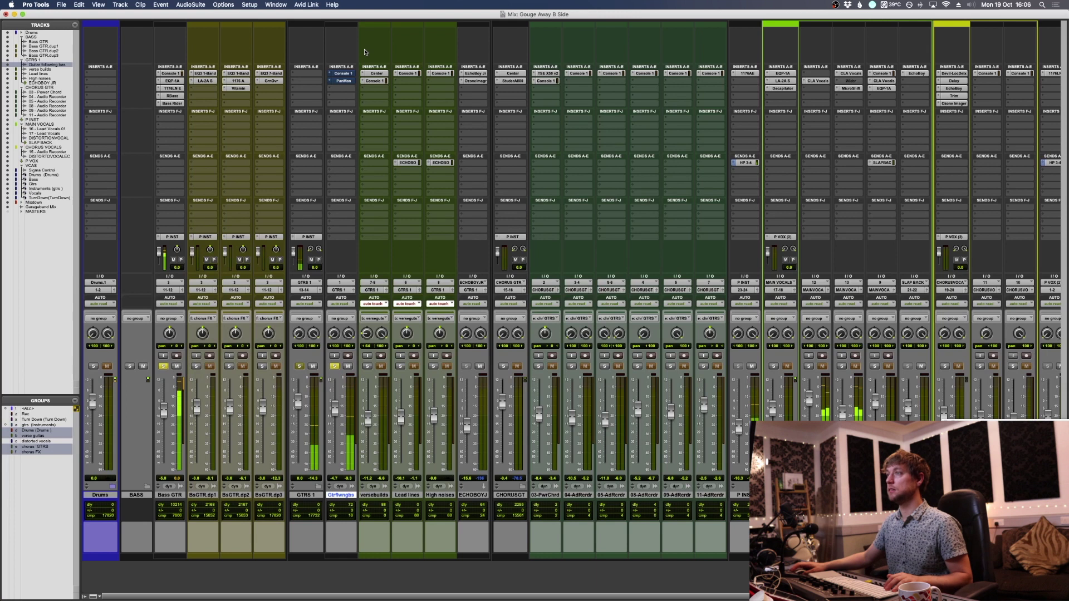
pyautogui.click(172, 495)
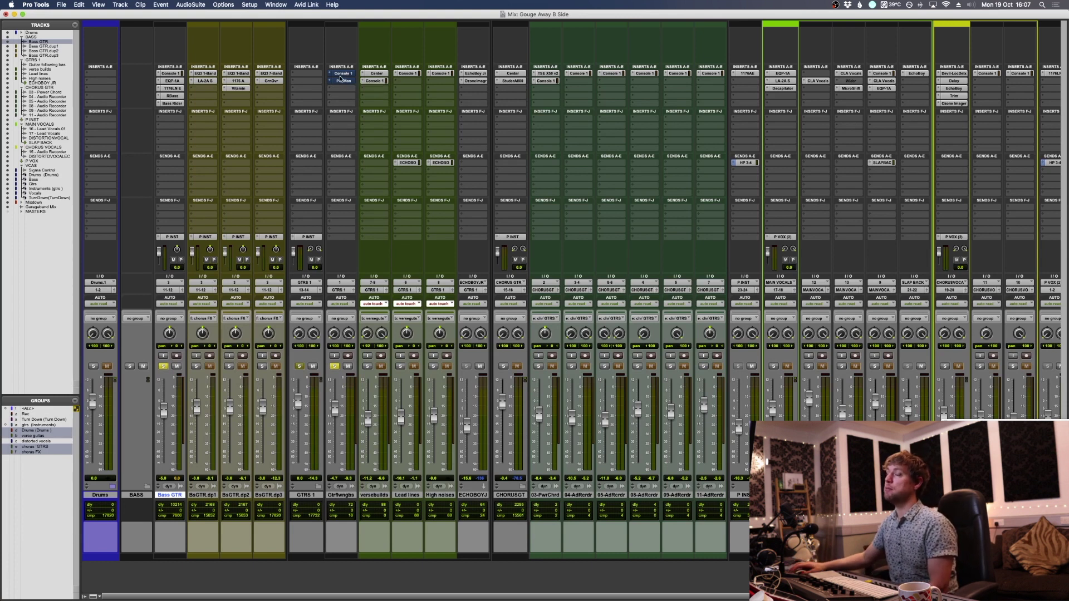
# Step: Open Console 1 on the Guitar following bas track and compare its sound bypassed and active
pyautogui.click(343, 75)
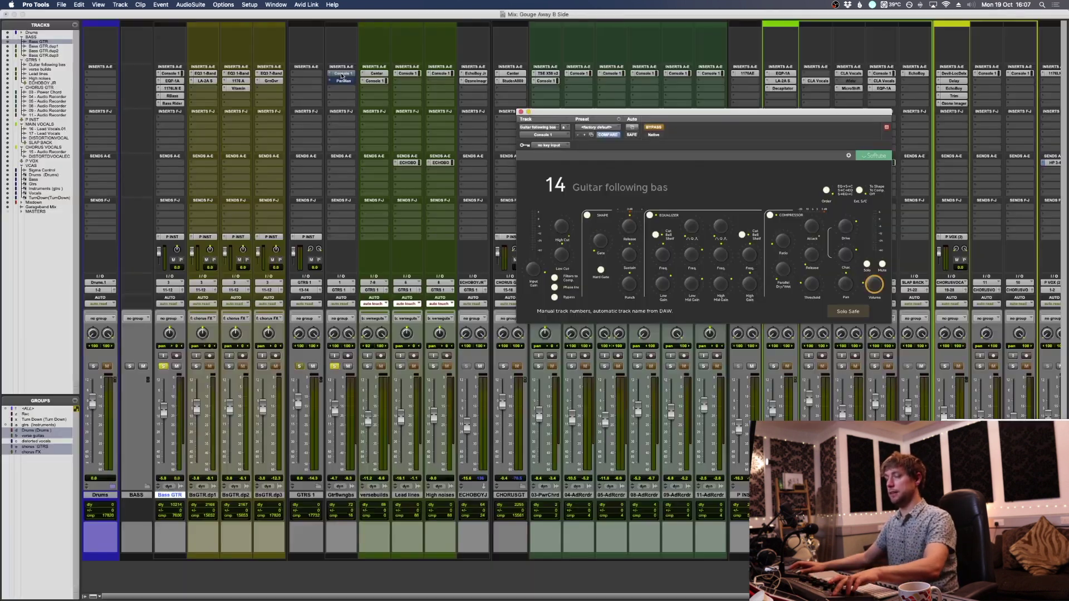
pyautogui.keyDown('super'); pyautogui.click(343, 74); pyautogui.keyUp('super')
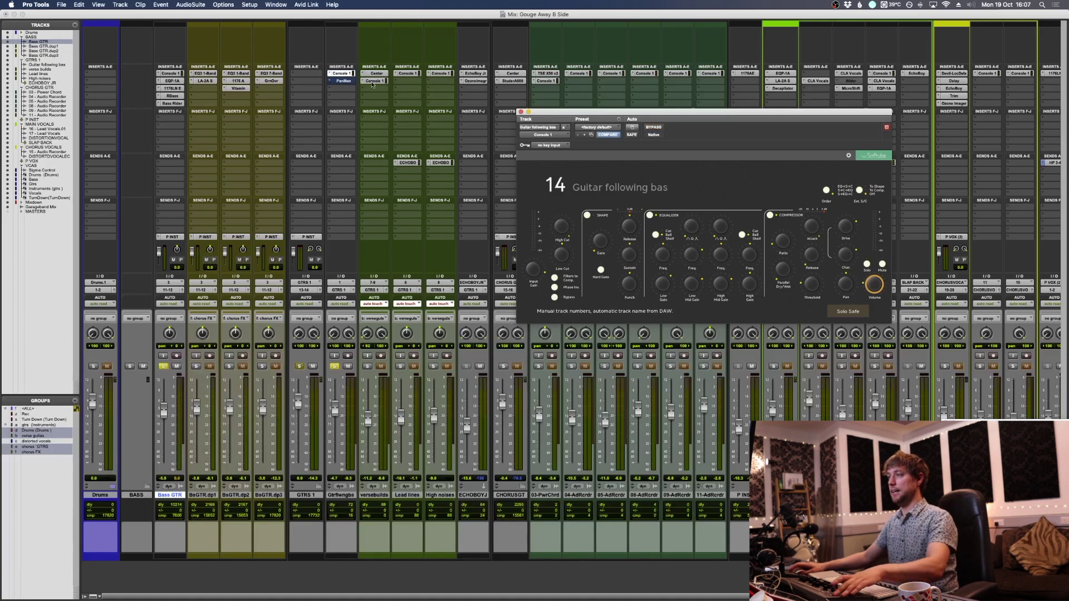
pyautogui.doubleClick(340, 495)
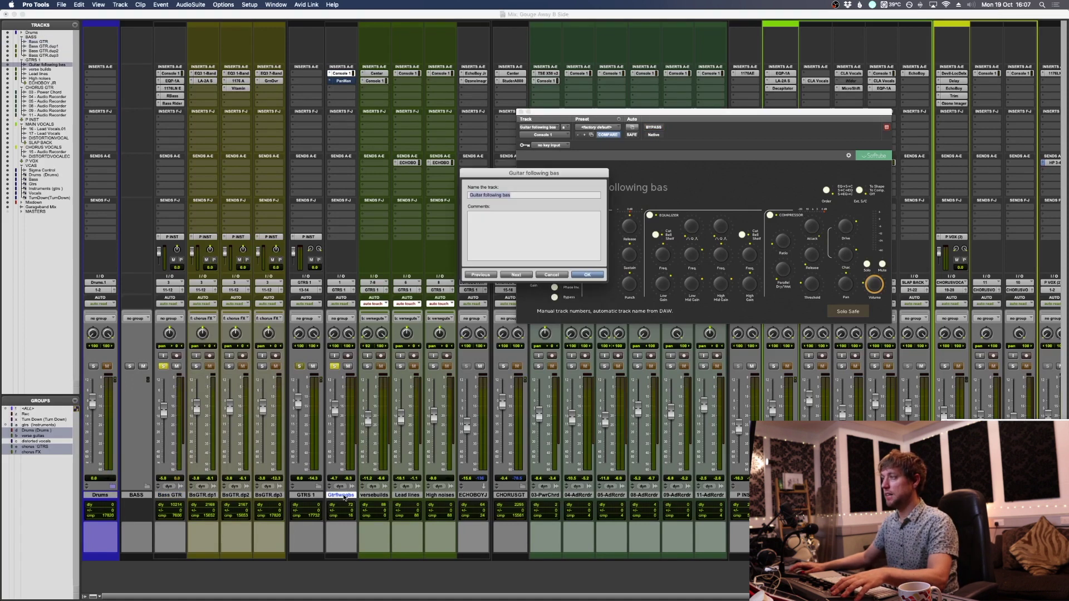
pyautogui.click(549, 274)
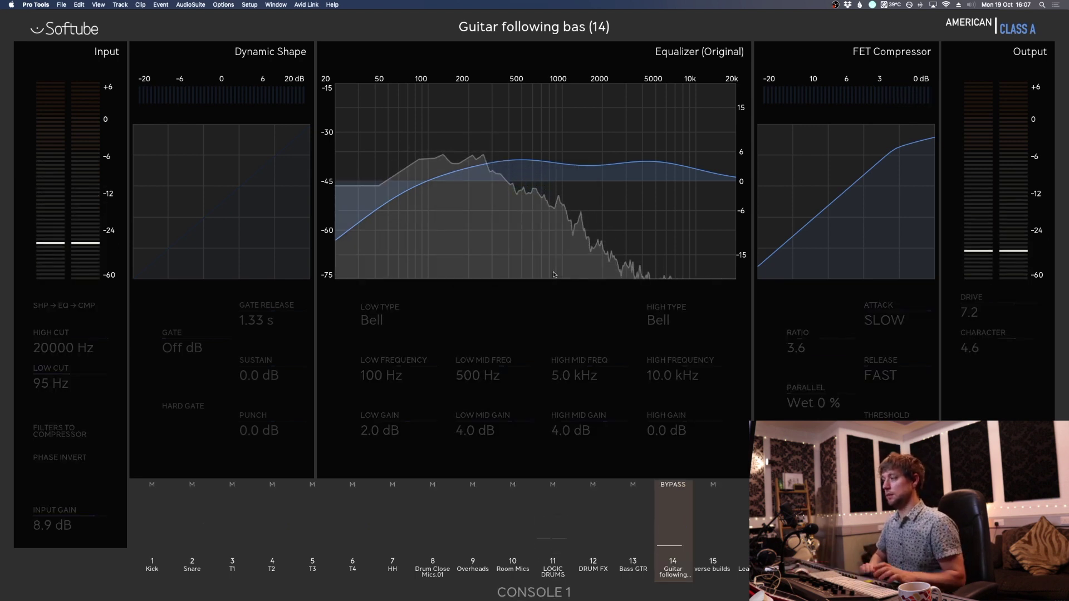
pyautogui.press('space')
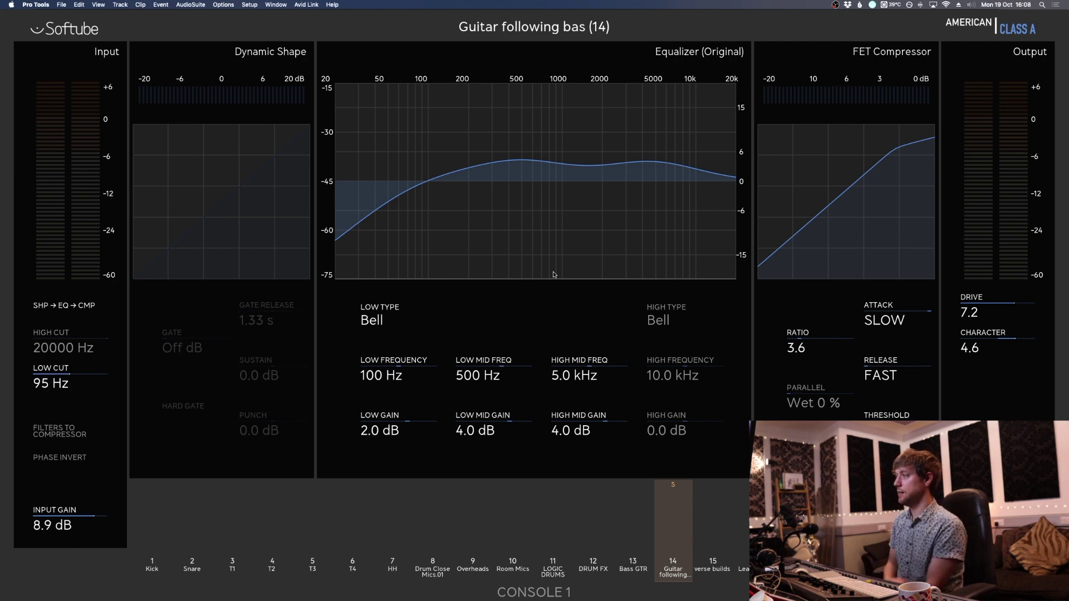
pyautogui.press('space')
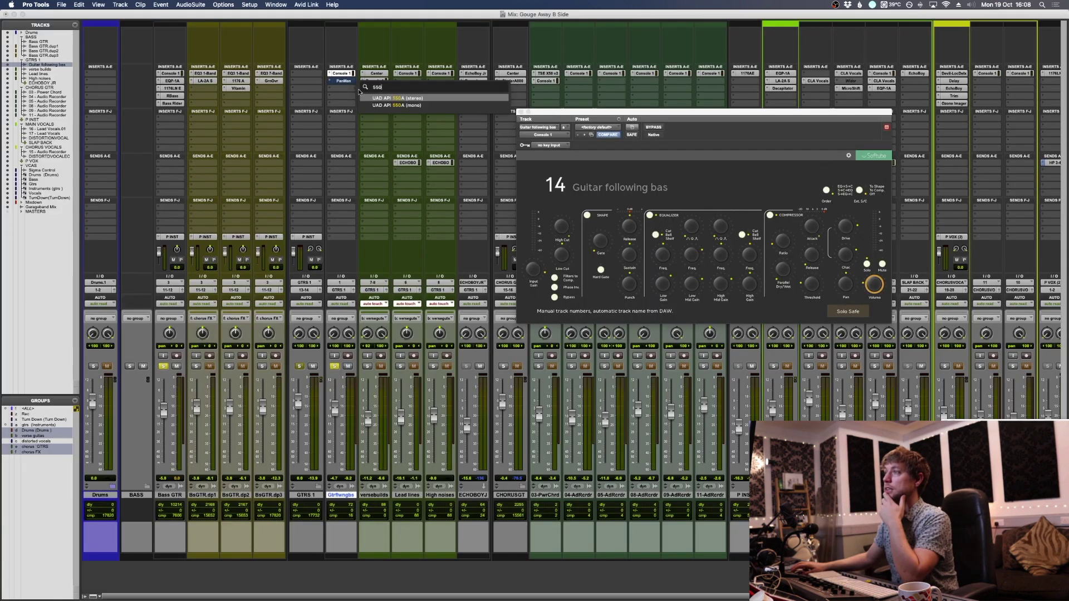
# Step: Insert the mono UAD API 550A EQ on the Guitar following bas track and boost its high and mid bands
pyautogui.click(413, 106)
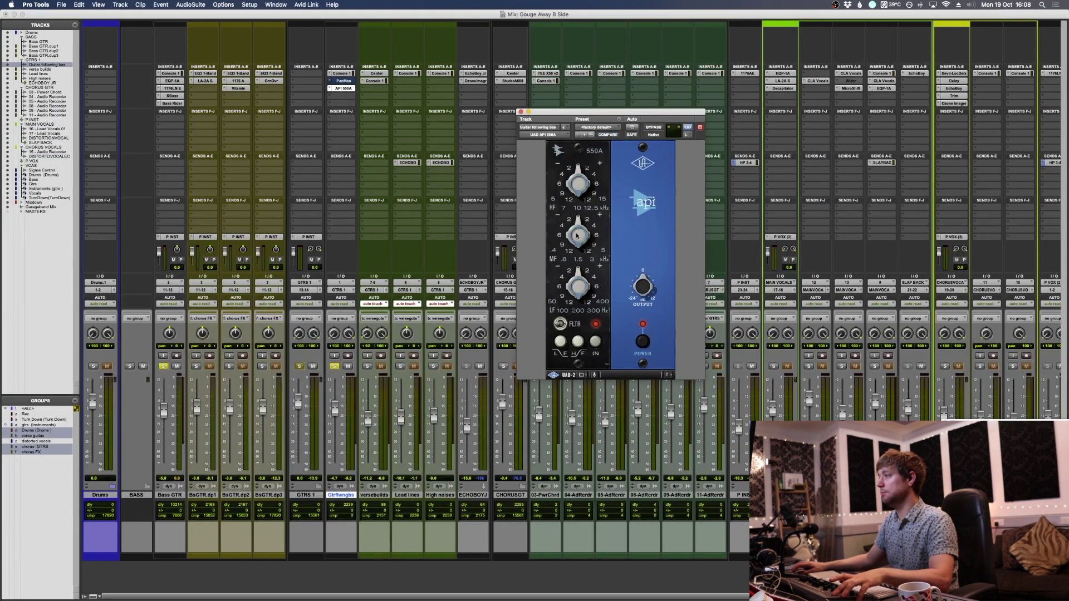
pyautogui.moveTo(585, 225); pyautogui.dragTo(594, 216)
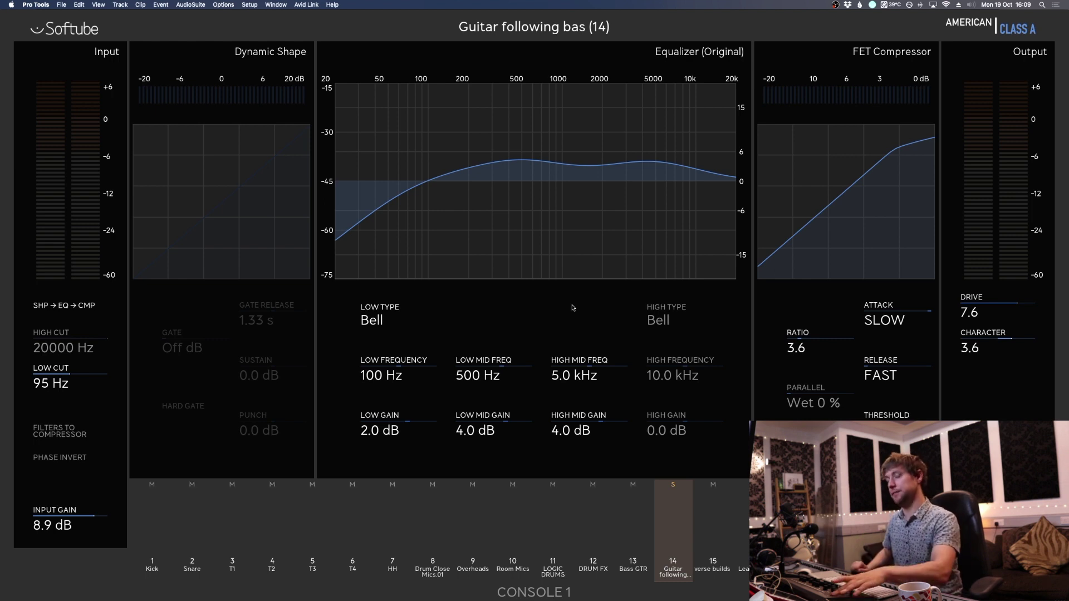
pyautogui.press('Escape')
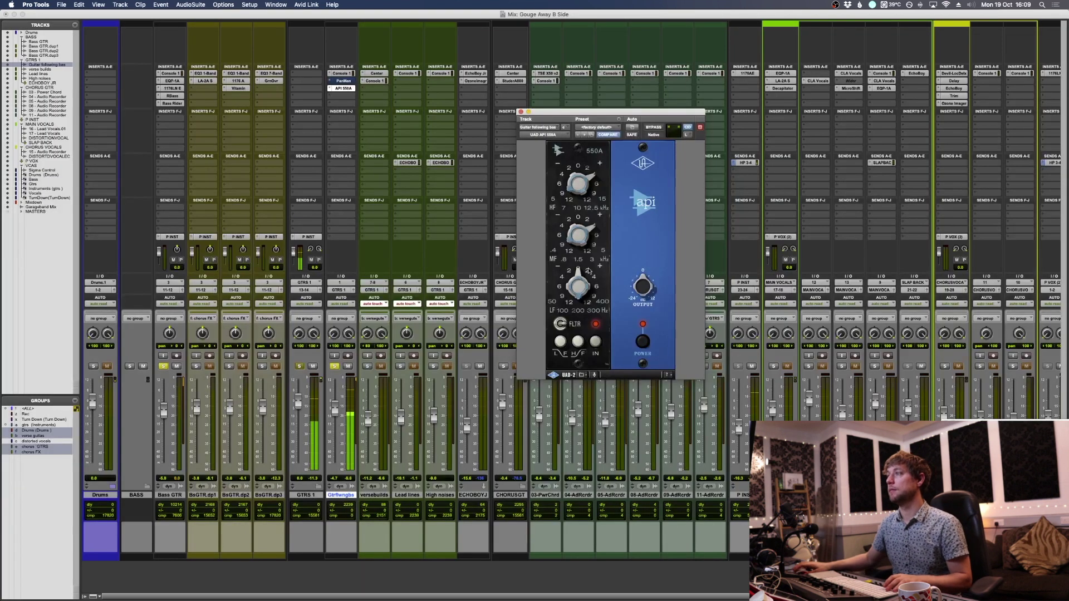
# Step: Bypass the API 550A on the Guitar following bas track, make the insert inactive, and resume playback
pyautogui.click(653, 128)
pyautogui.keyDown('ctrl'); pyautogui.keyDown('super'); pyautogui.click(354, 88); pyautogui.keyUp('super'); pyautogui.keyUp('ctrl')
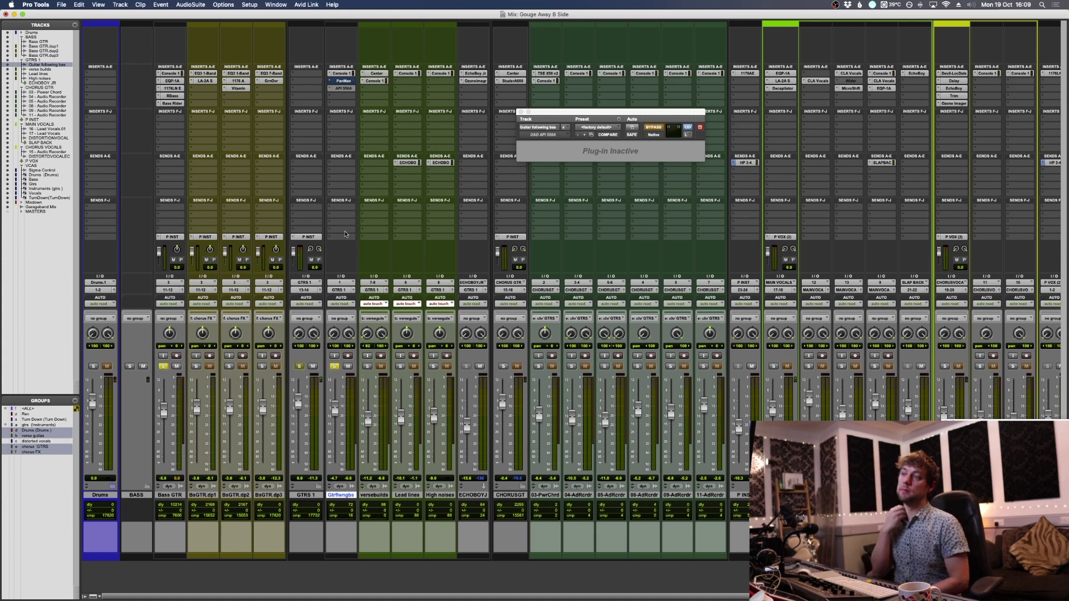
pyautogui.press('space')
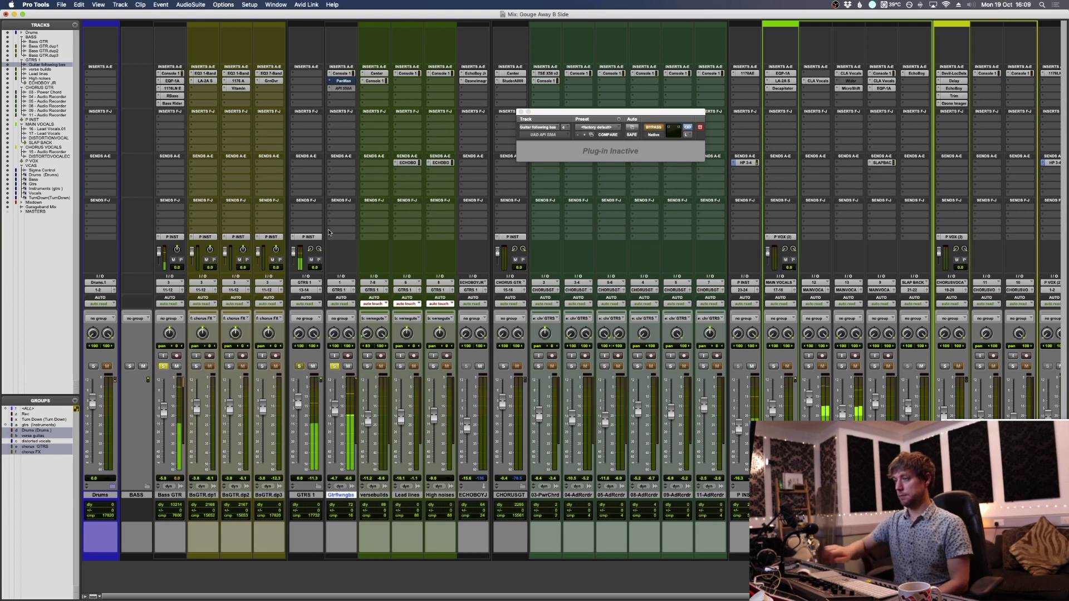
# Step: Review the PanMan auto-panner on the Guitar following bas track during playback and close its window
pyautogui.click(340, 82)
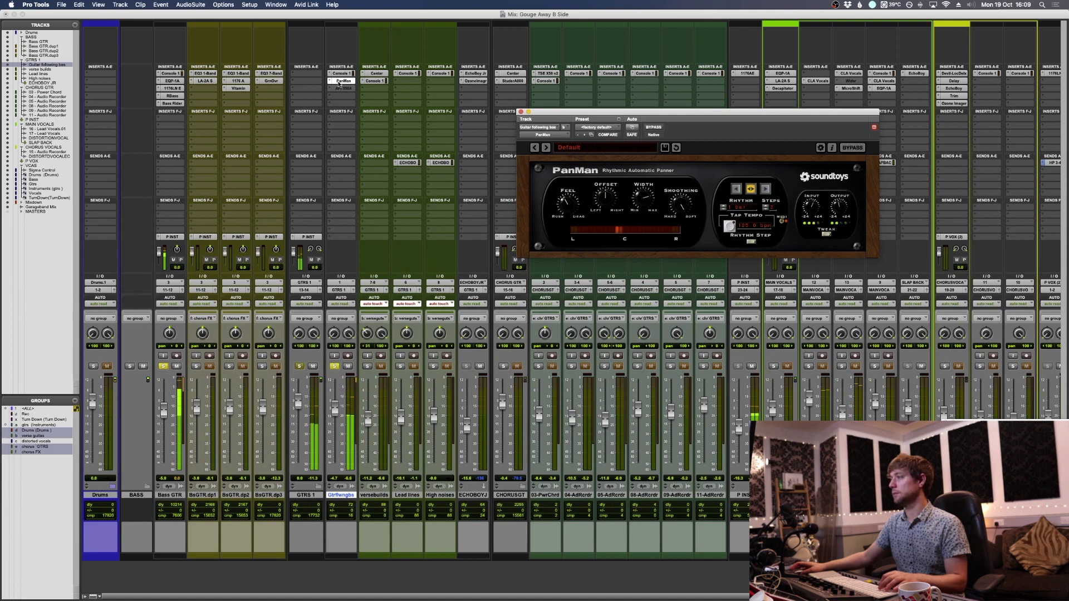
pyautogui.click(225, 381)
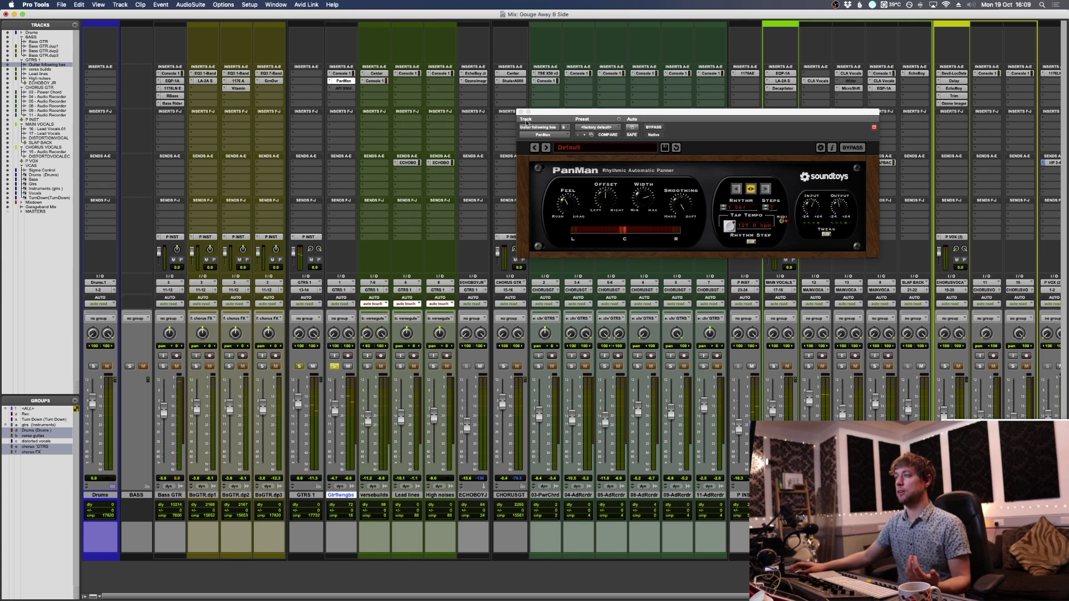
pyautogui.moveTo(571, 109); pyautogui.dragTo(380, 110)
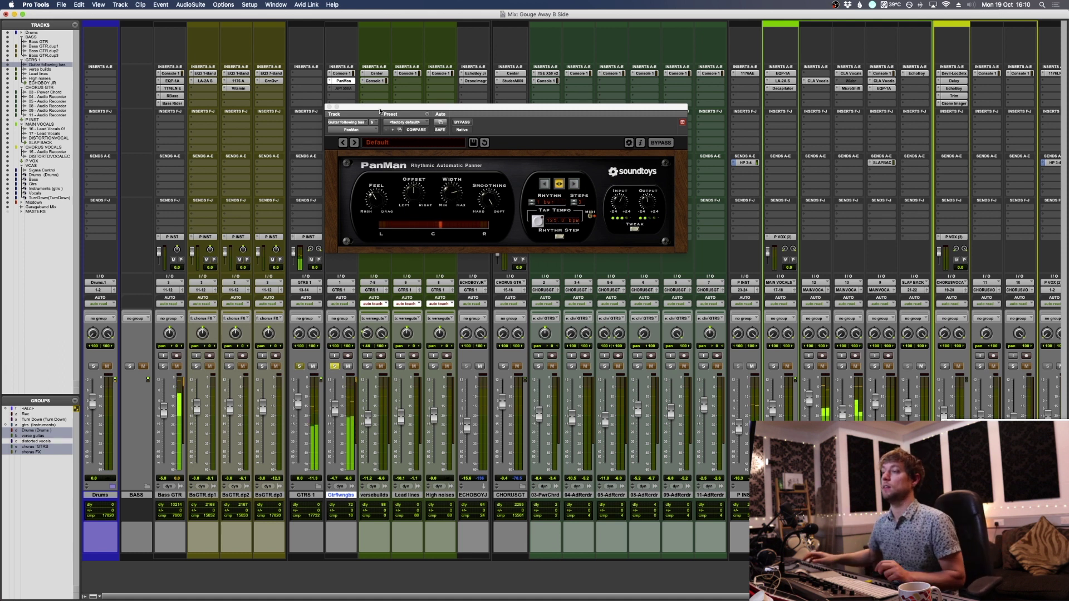
pyautogui.click(329, 106)
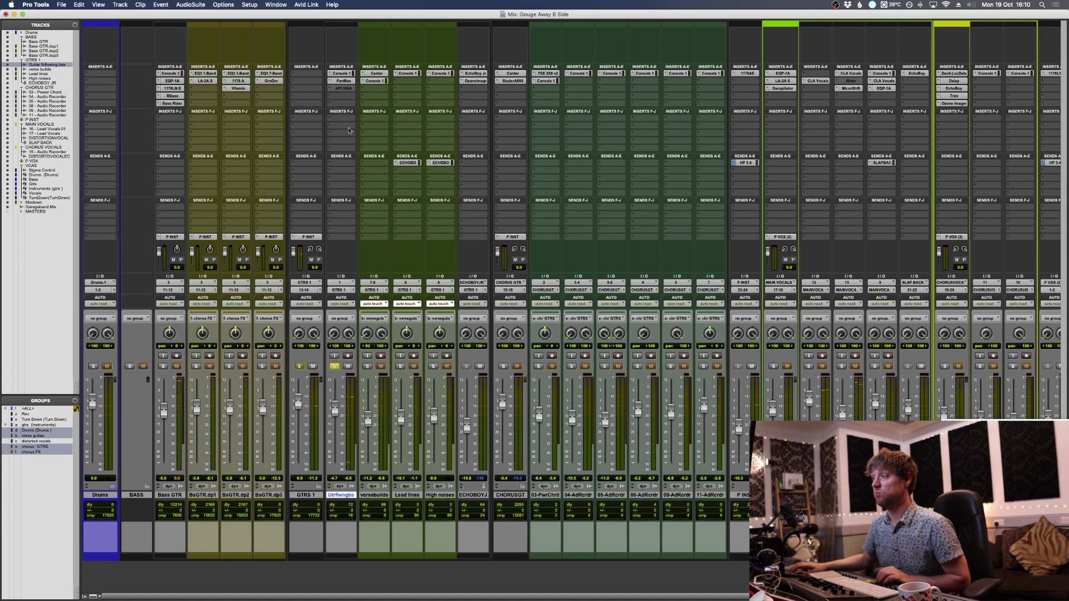
# Step: Solo verse builds, Lead lines and High noises instead of Guitar following bas, and play from the start of their clips
pyautogui.click(334, 366)
pyautogui.press('super+equal')
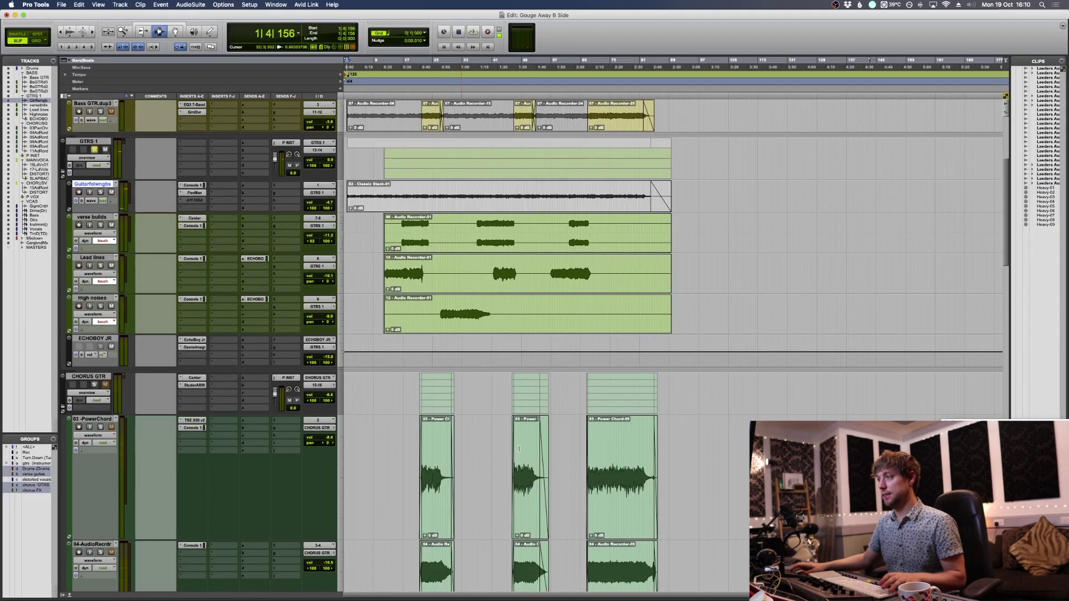
pyautogui.scroll(-5, 465, 386)
pyautogui.scroll(3, 465, 387)
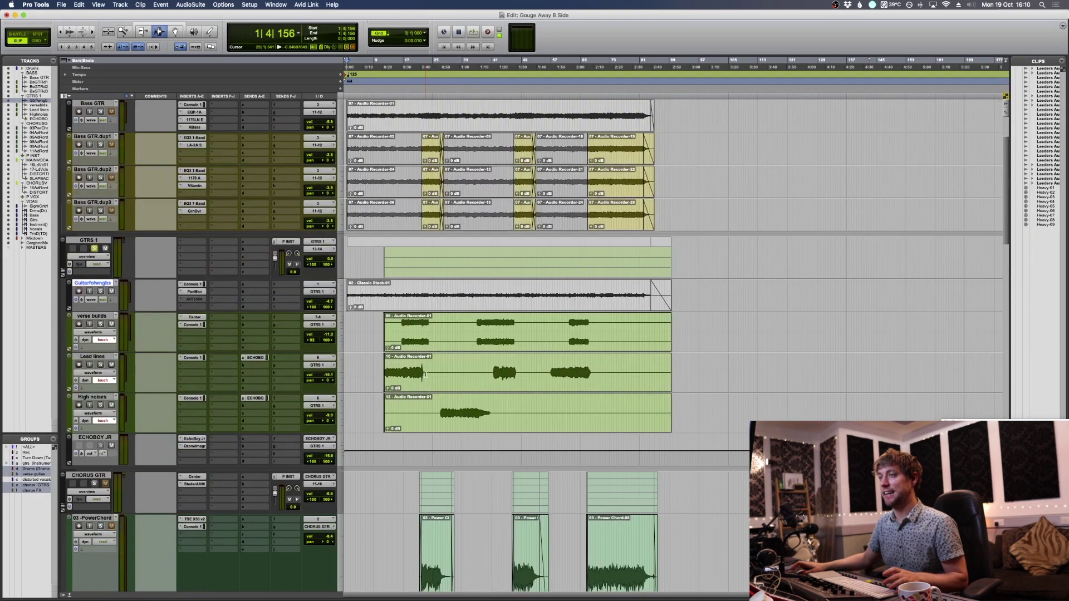
pyautogui.click(384, 358)
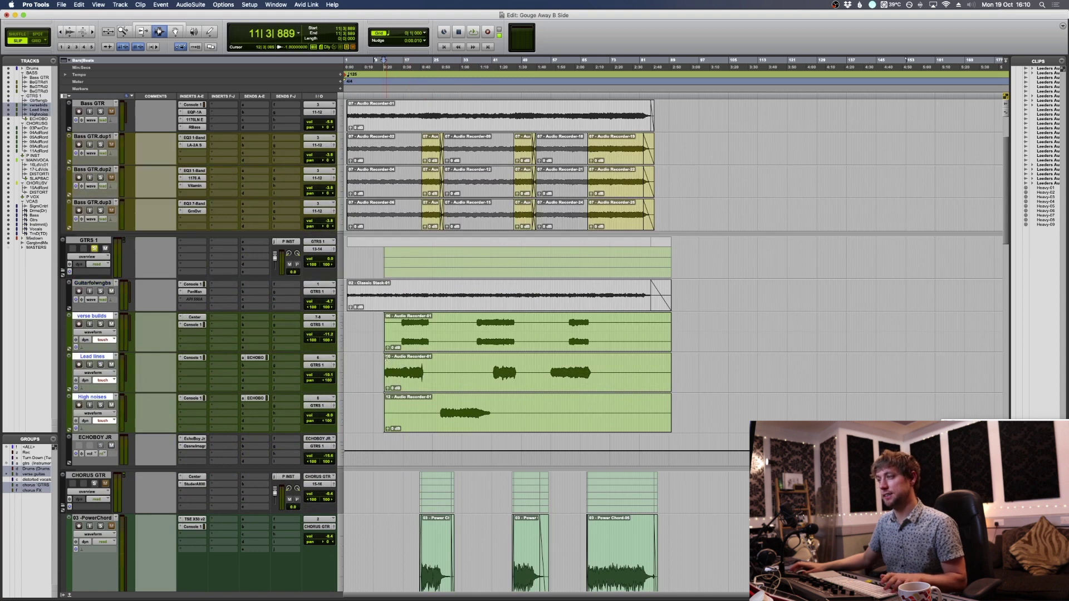
pyautogui.hotkey('shift', 's')
pyautogui.press('space')
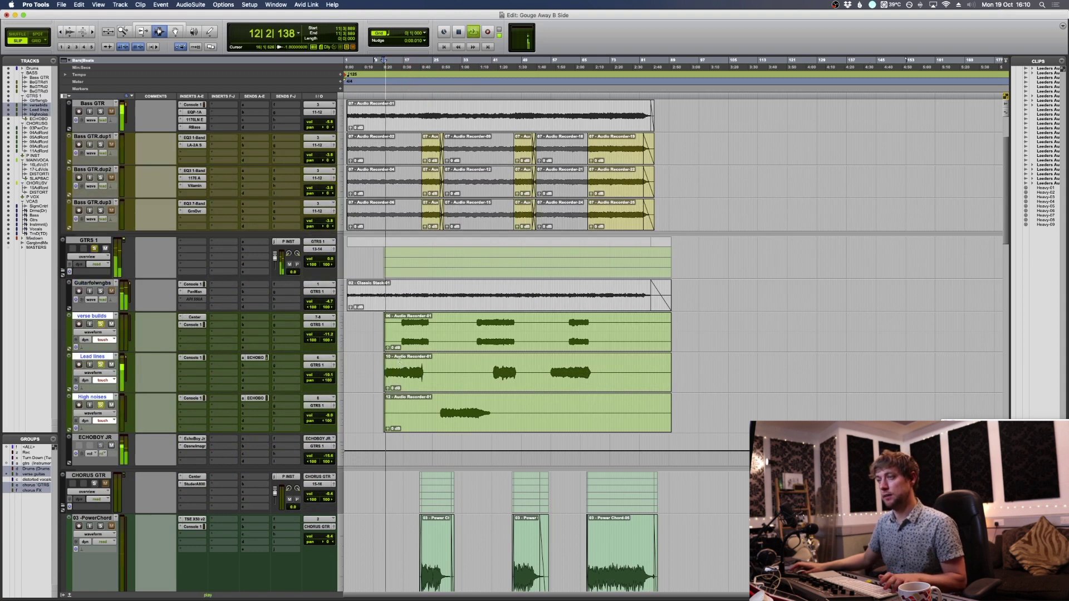
# Step: In the mixer, mute the ECHOBOY JR track and set the verse guitar group's automation mode to read
pyautogui.press('super+equal')
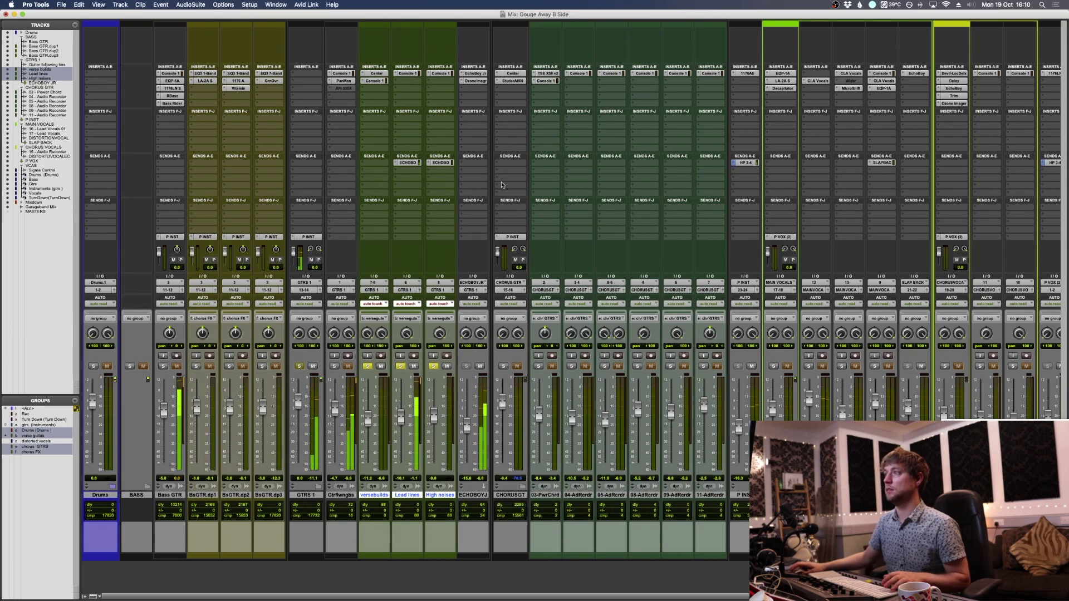
pyautogui.click(480, 367)
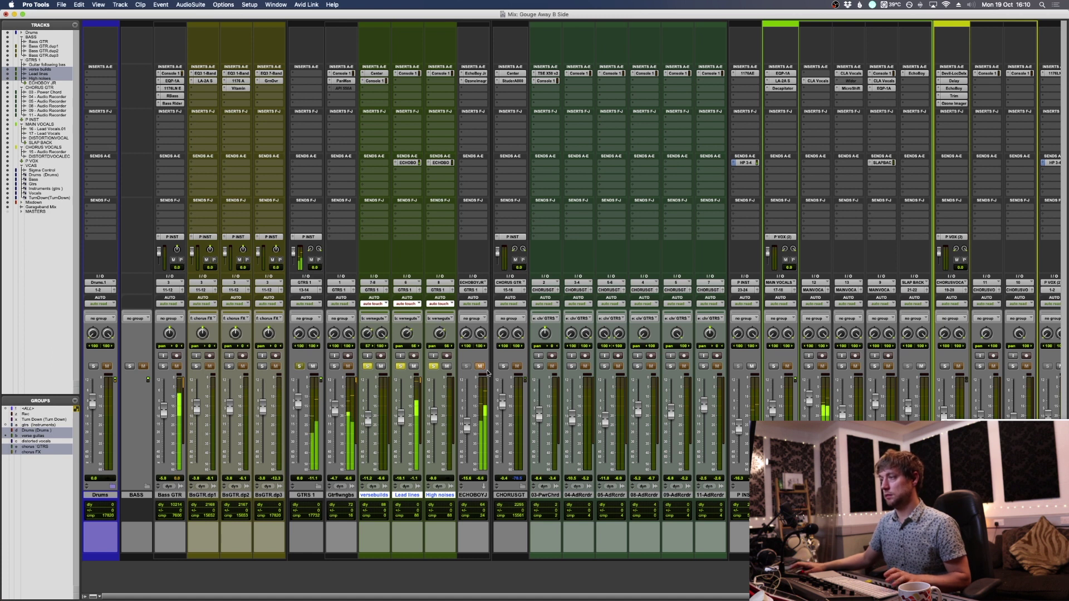
pyautogui.click(446, 303)
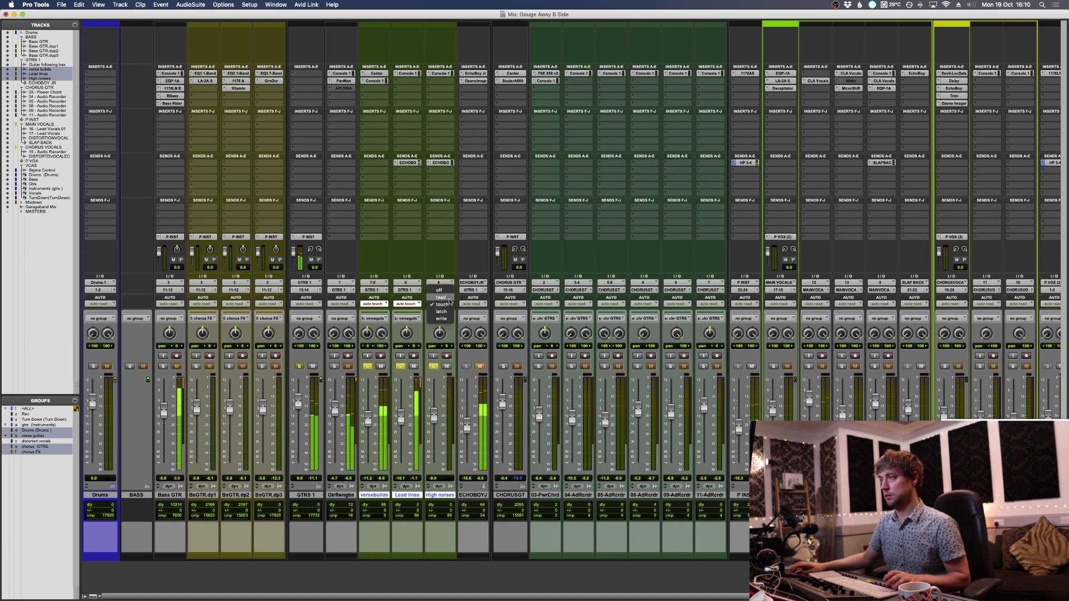
pyautogui.click(450, 301)
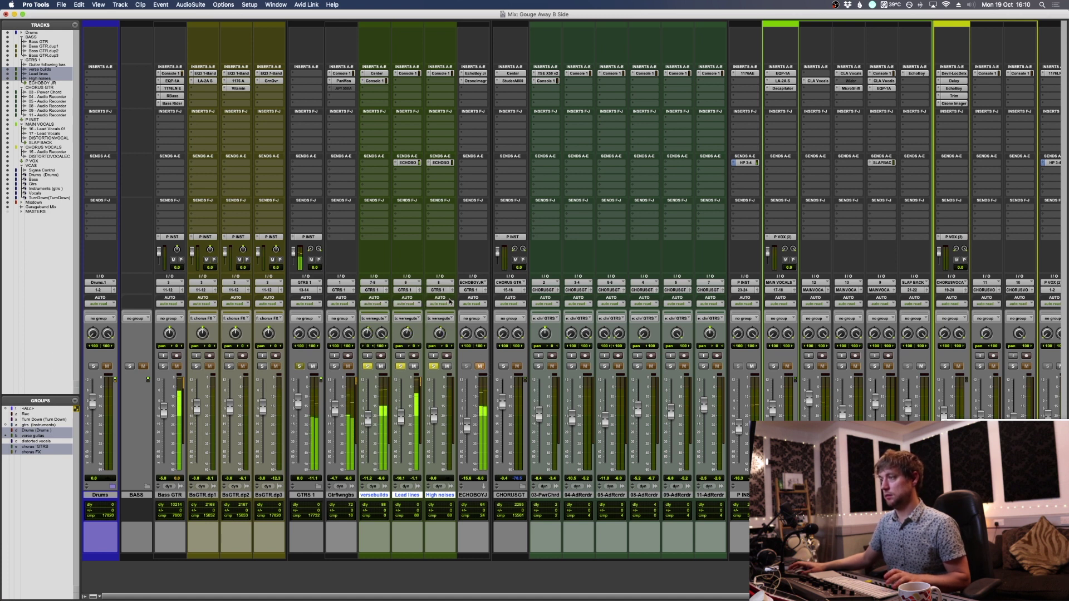
# Step: Keep only Lead lines soloed among the verse guitars and audition its Console 1 EQ and compressor settings
pyautogui.keyDown('super'); pyautogui.click(400, 366); pyautogui.keyUp('super')
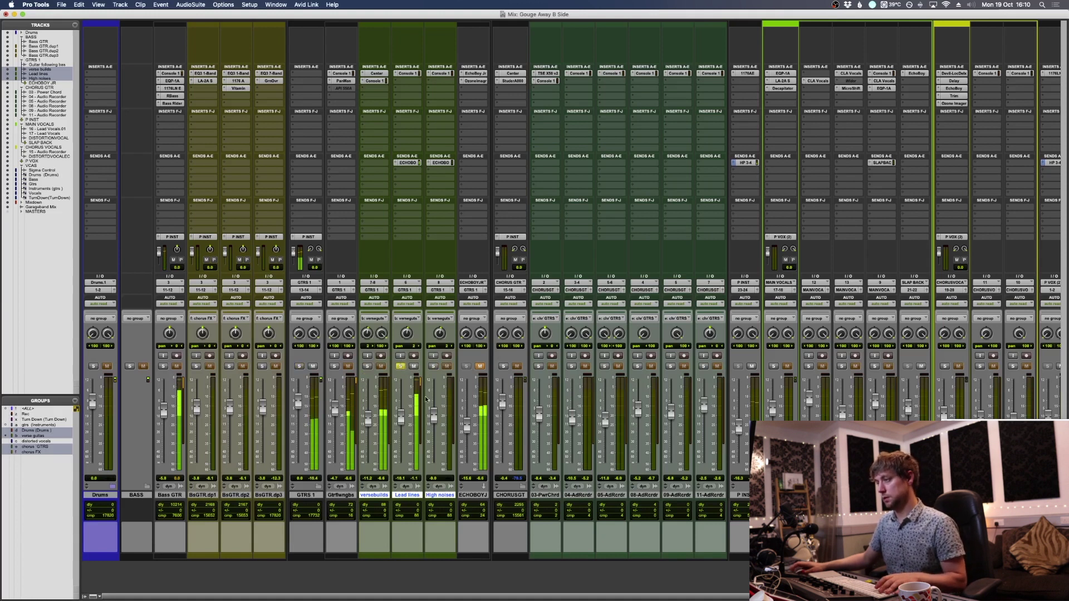
pyautogui.click(414, 73)
pyautogui.click(414, 72)
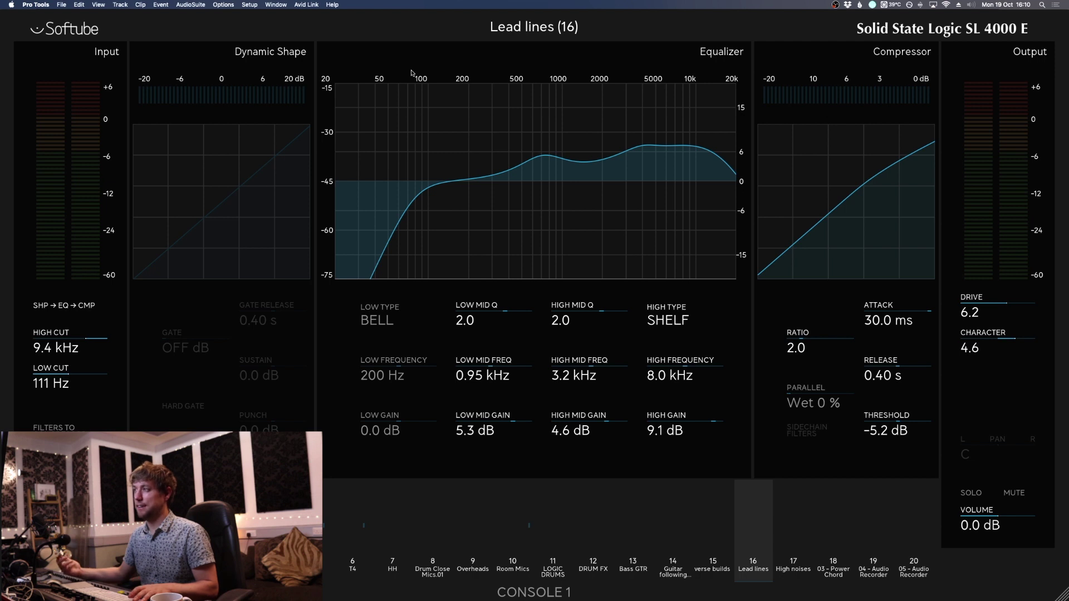
pyautogui.press('space')
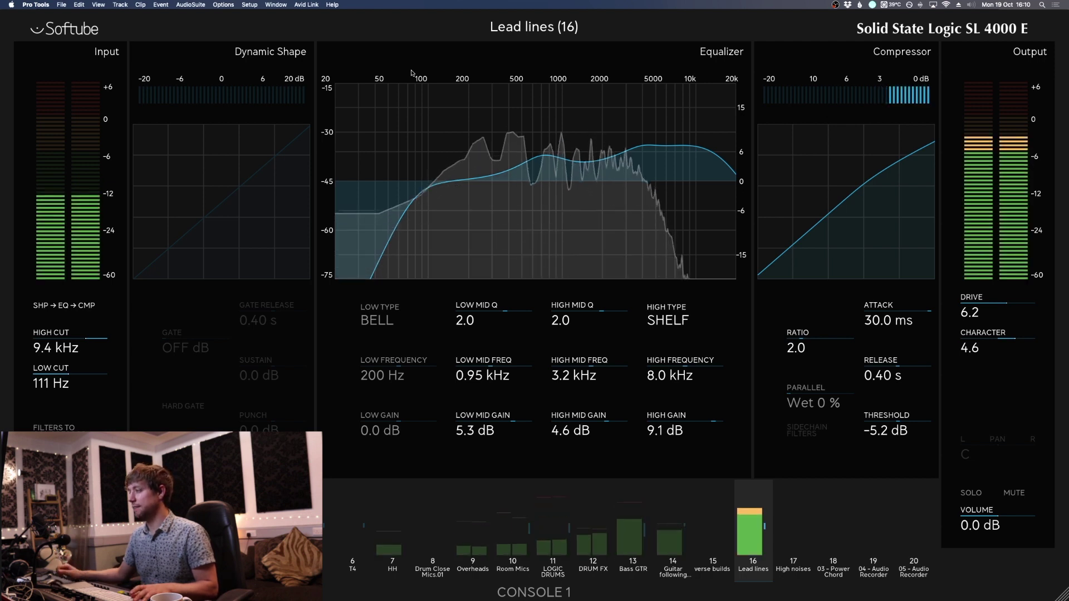
pyautogui.hotkey('shift', 's')
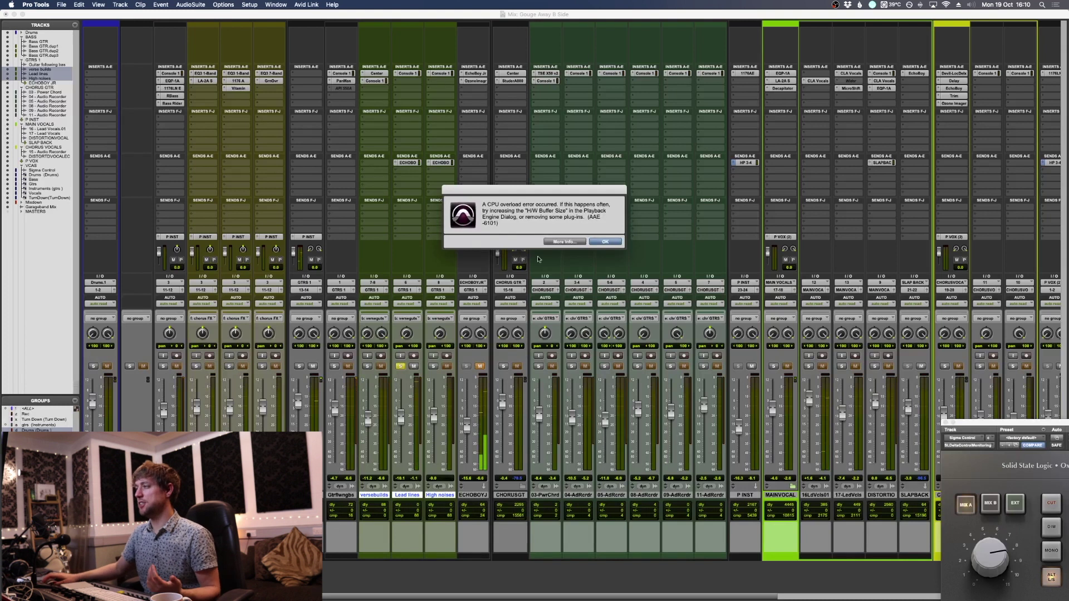
# Step: Dismiss the CPU overload error, open the EchoBoy Jr. plug-in on the ECHOBOY JR track and unmute that track
pyautogui.click(598, 243)
pyautogui.click(407, 495)
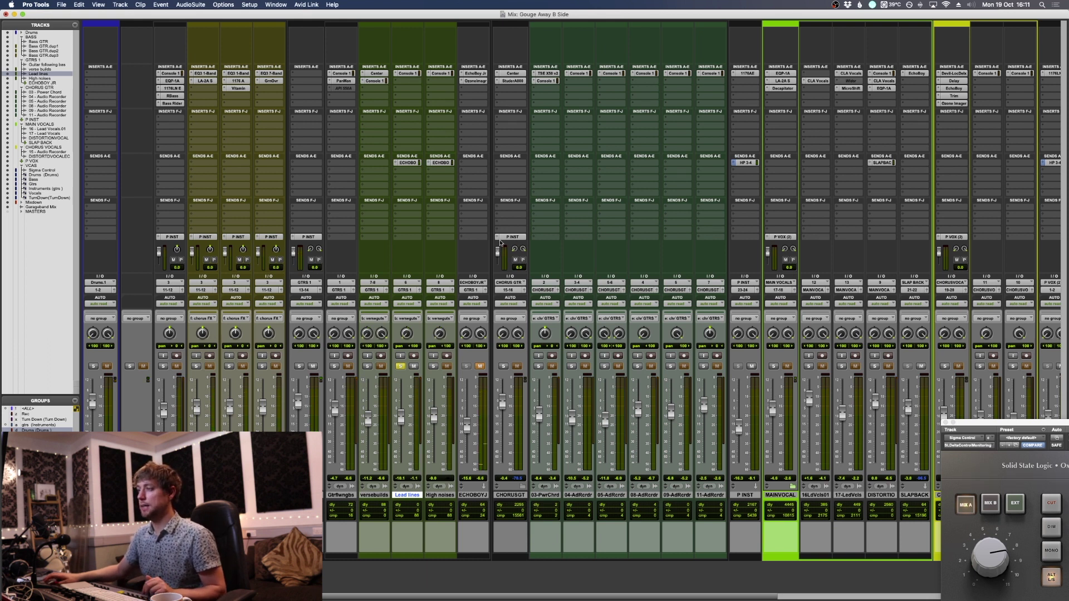
pyautogui.click(476, 73)
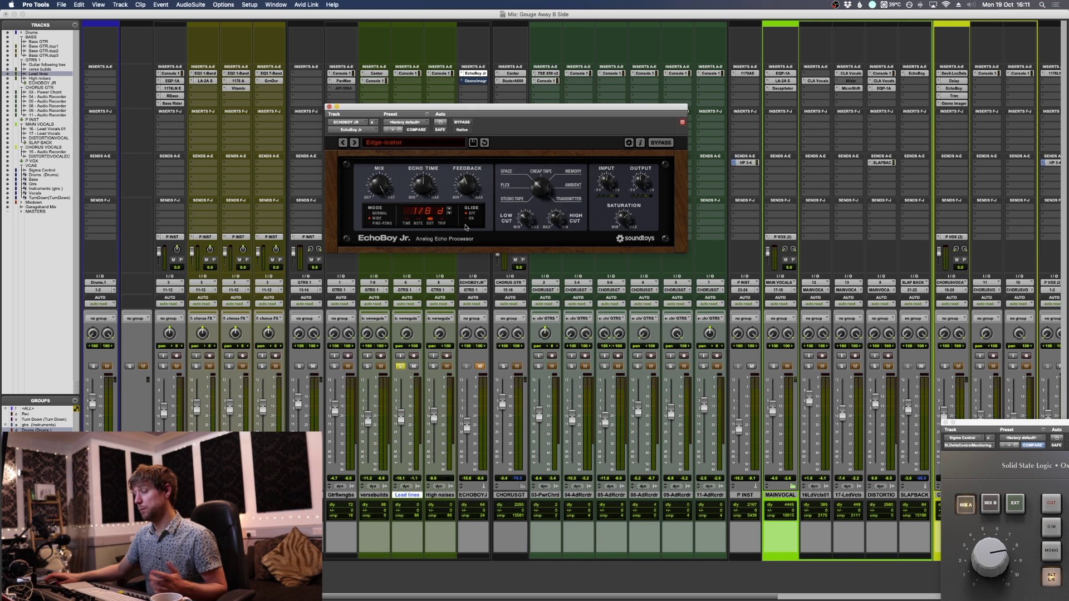
pyautogui.click(481, 367)
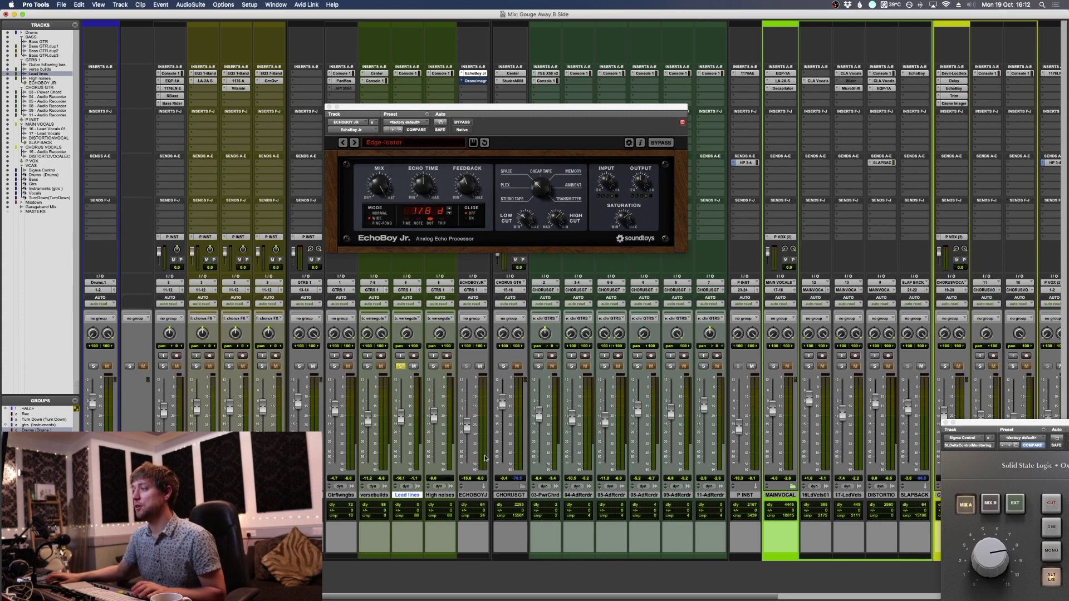
pyautogui.moveTo(419, 113); pyautogui.dragTo(542, 305)
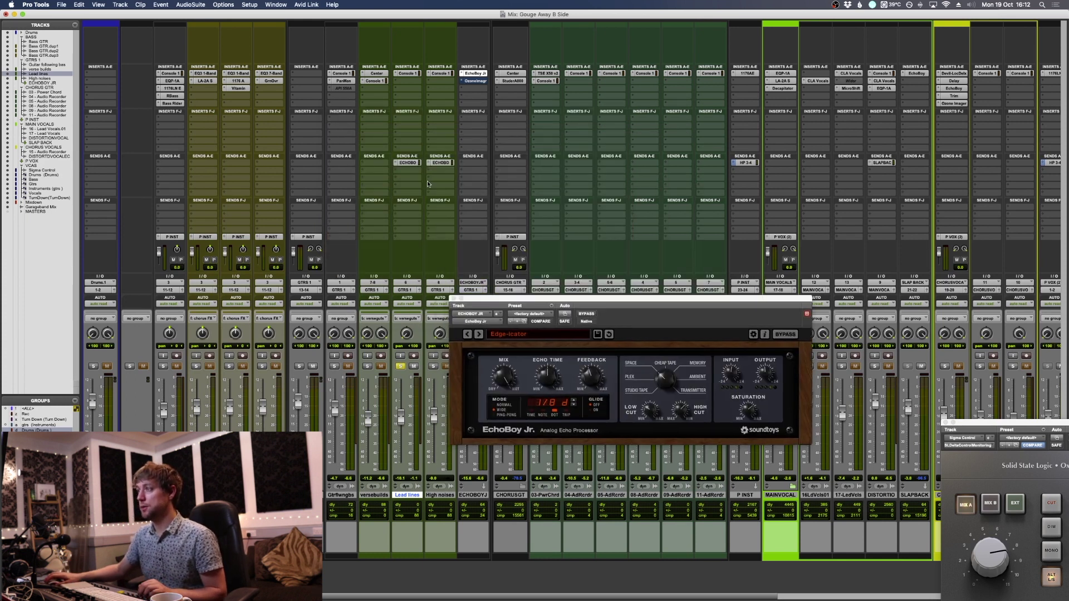
# Step: Open the Lead lines send to ECHOBOY JR and expand the send A controls on all mixer channels
pyautogui.click(409, 163)
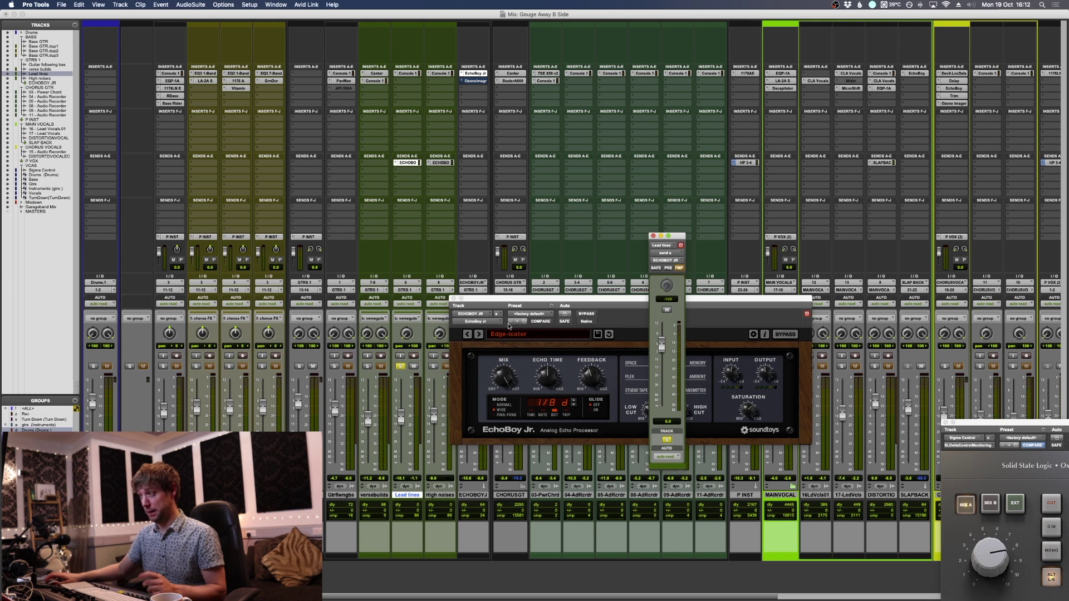
pyautogui.moveTo(546, 303); pyautogui.dragTo(600, 110)
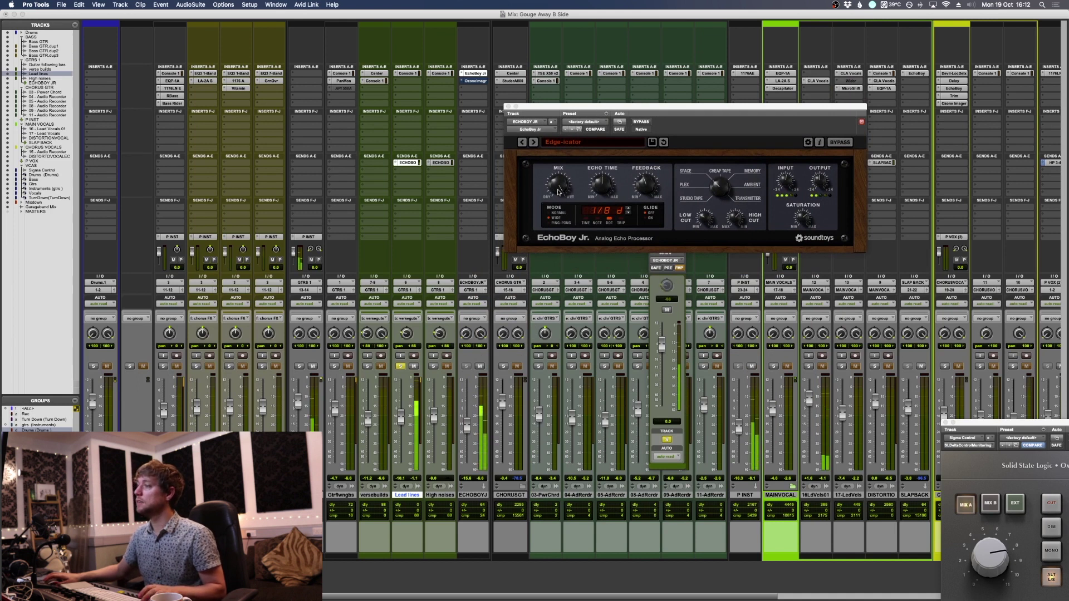
pyautogui.keyDown('super'); pyautogui.click(396, 162); pyautogui.keyUp('super')
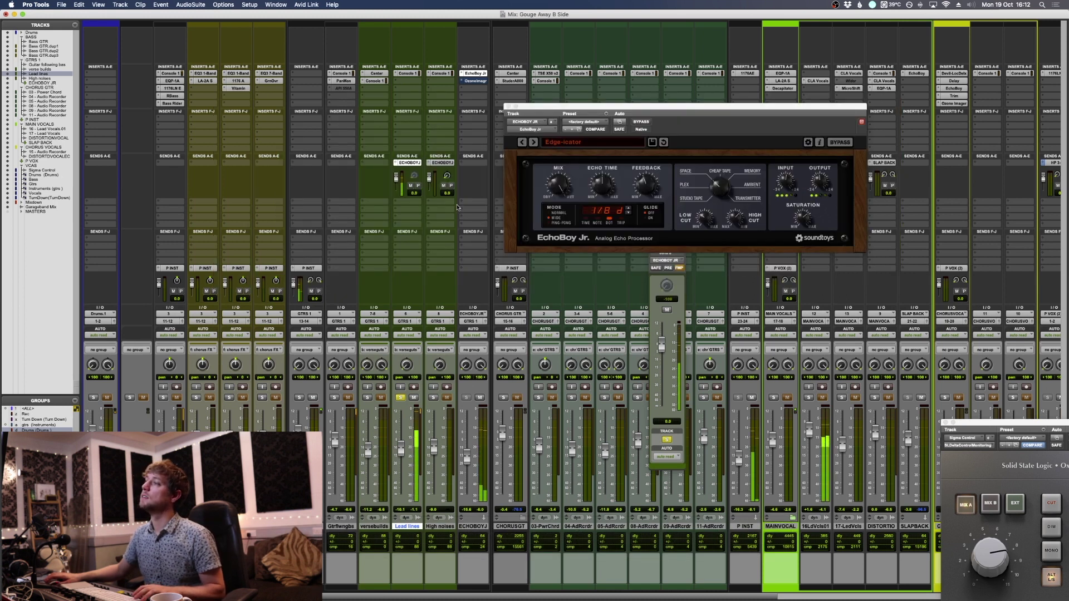
# Step: Open the Ozone Imager on ECHOBOY JR and compare the delay with it bypassed and active, leaving it active
pyautogui.click(483, 81)
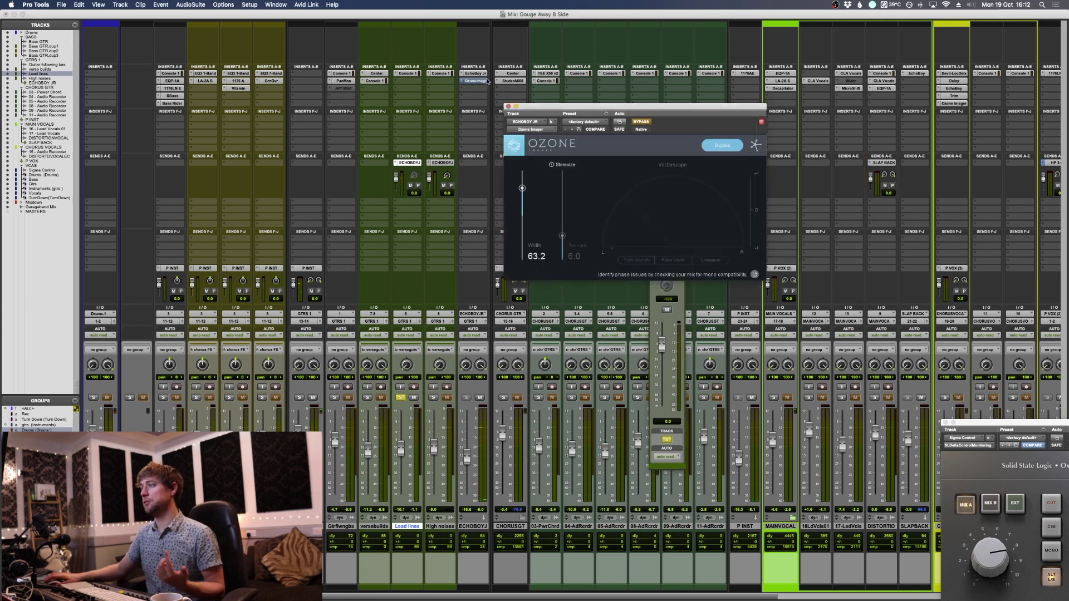
pyautogui.click(636, 122)
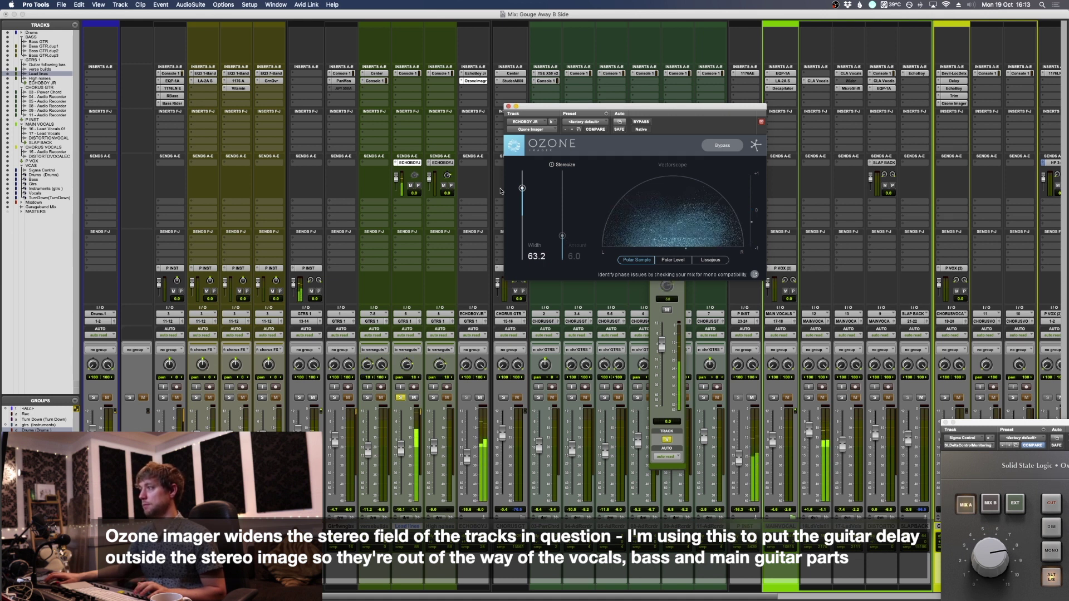
pyautogui.click(641, 122)
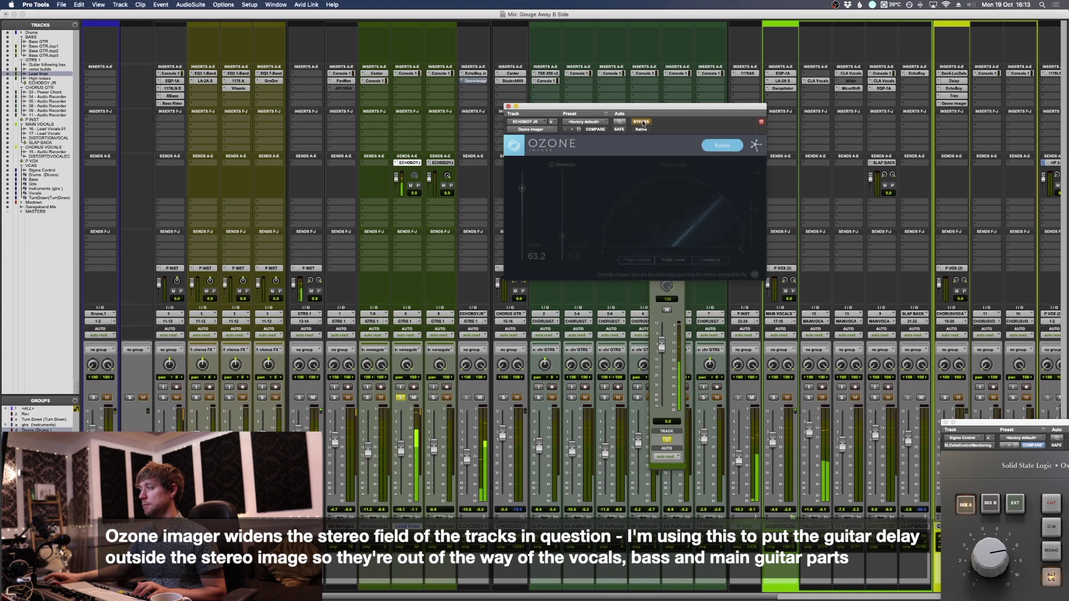
pyautogui.click(642, 123)
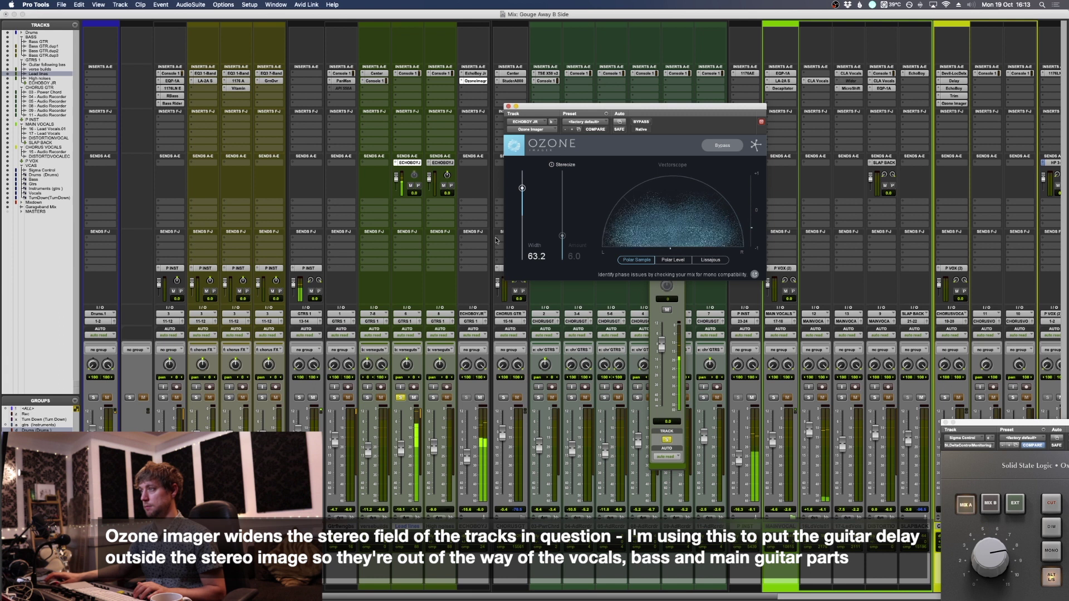
pyautogui.click(500, 206)
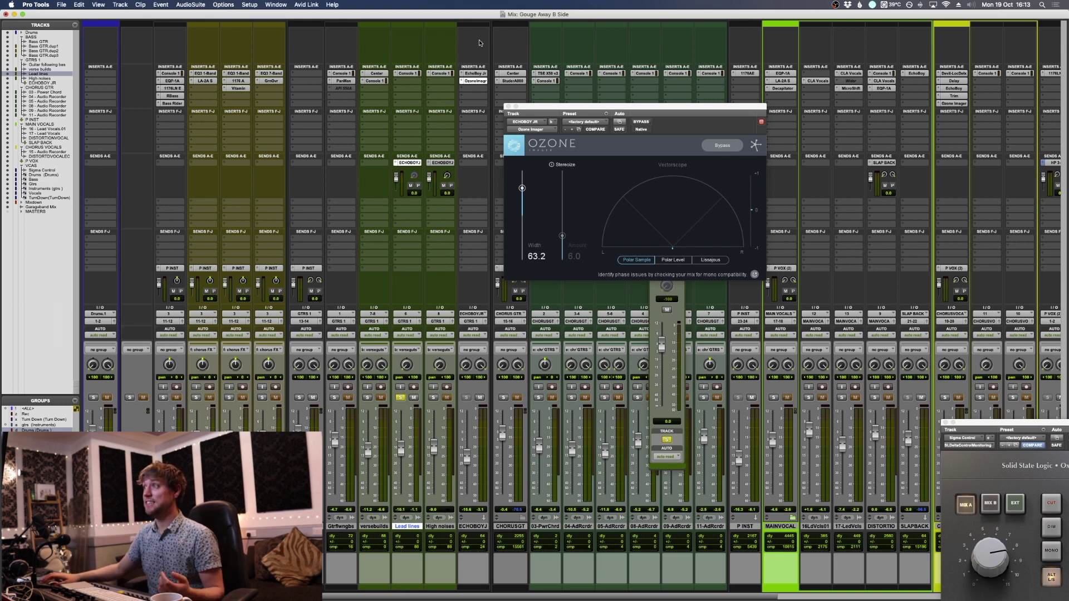
# Step: Switch to the Edit window and play the soloed verse guitars from bar 16, restarting once from the same point
pyautogui.press('super+equal')
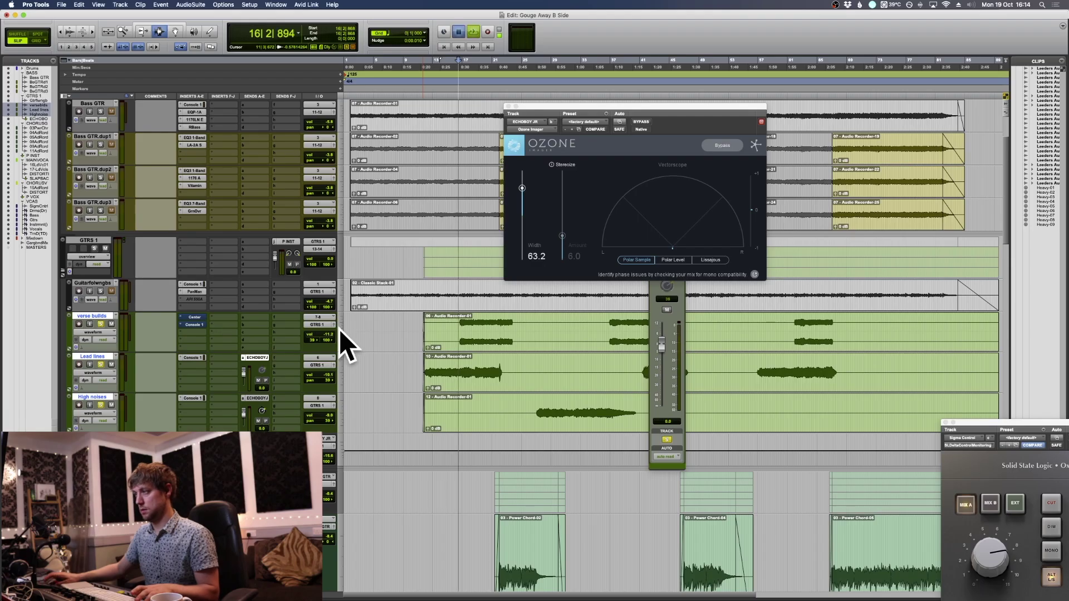
pyautogui.press('space')
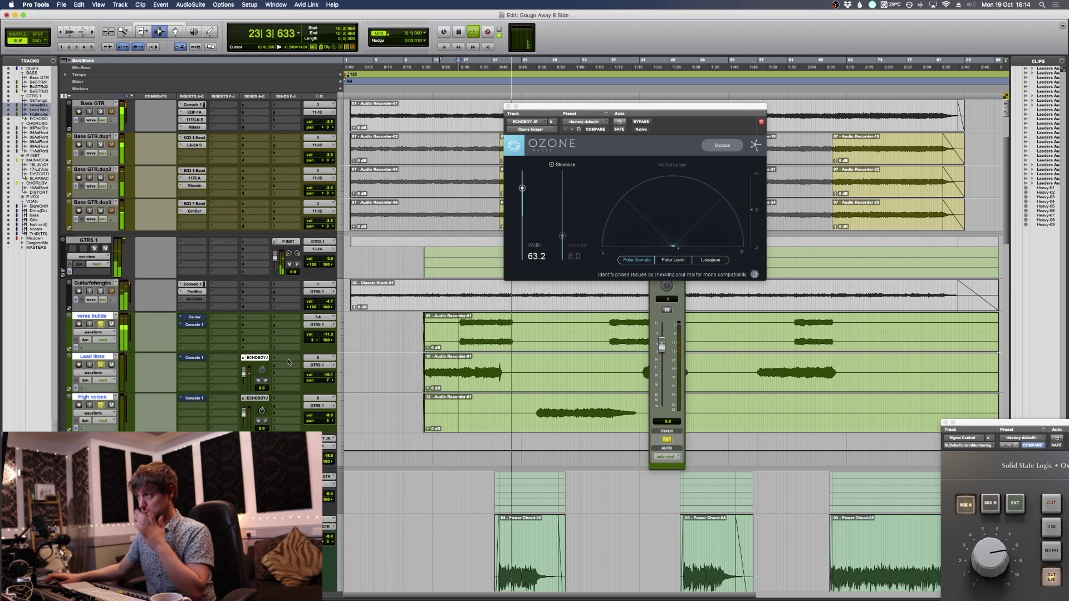
pyautogui.press('space')
pyautogui.press('space')
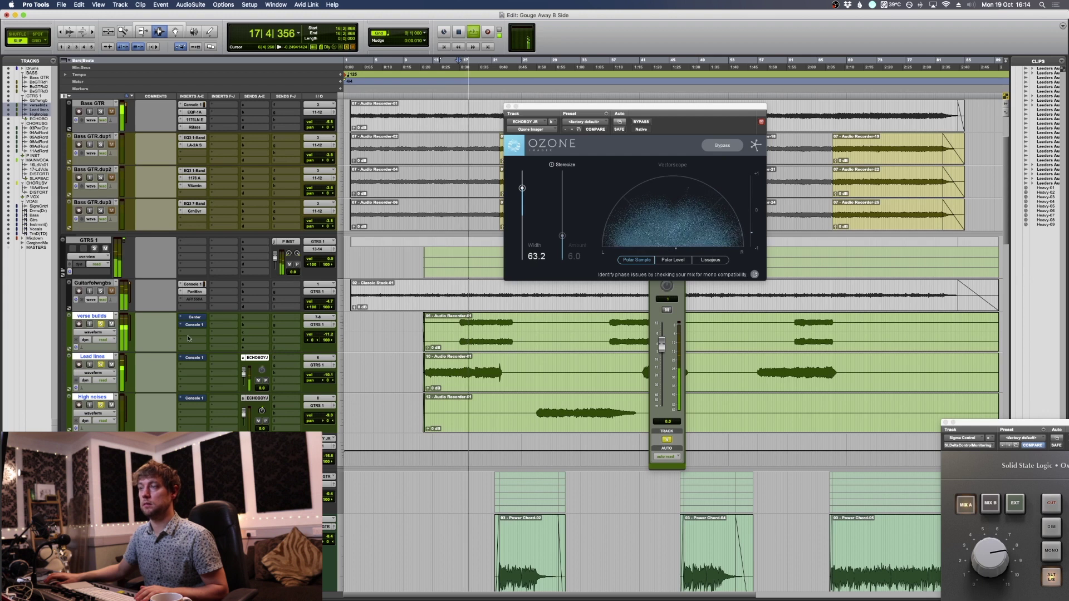
# Step: Review the Center and Console 1 plug-ins on verse builds, then close the plug-in and send windows
pyautogui.click(195, 317)
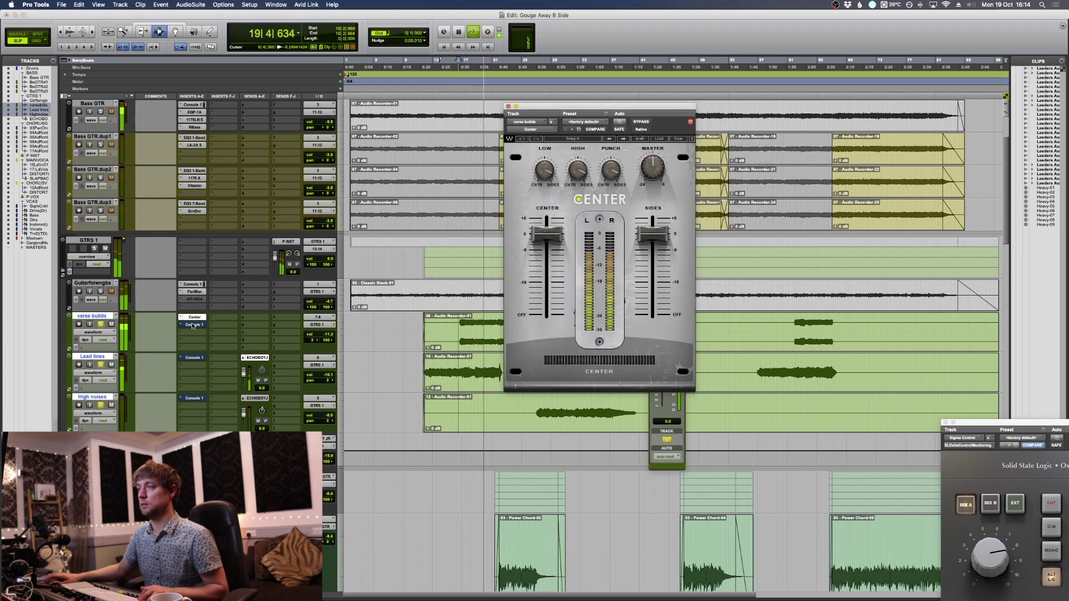
pyautogui.click(193, 325)
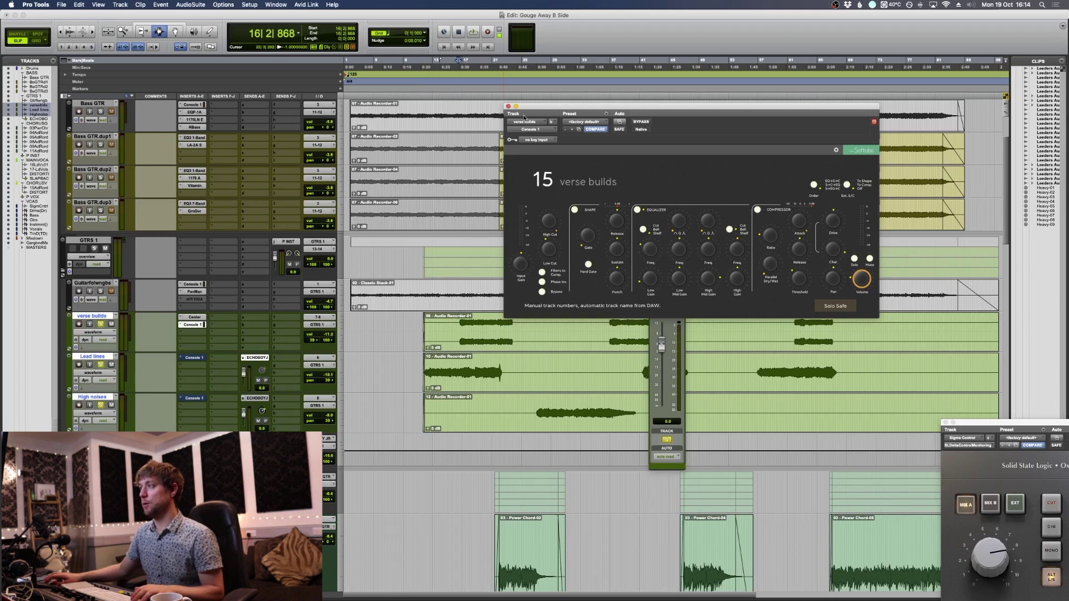
pyautogui.click(508, 106)
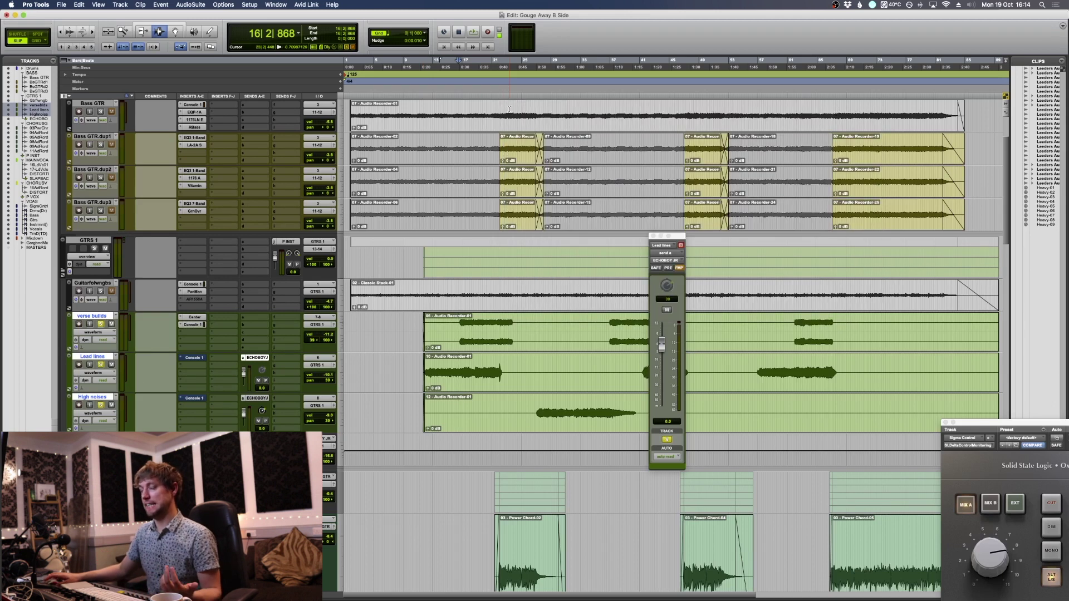
pyautogui.click(654, 236)
pyautogui.click(197, 398)
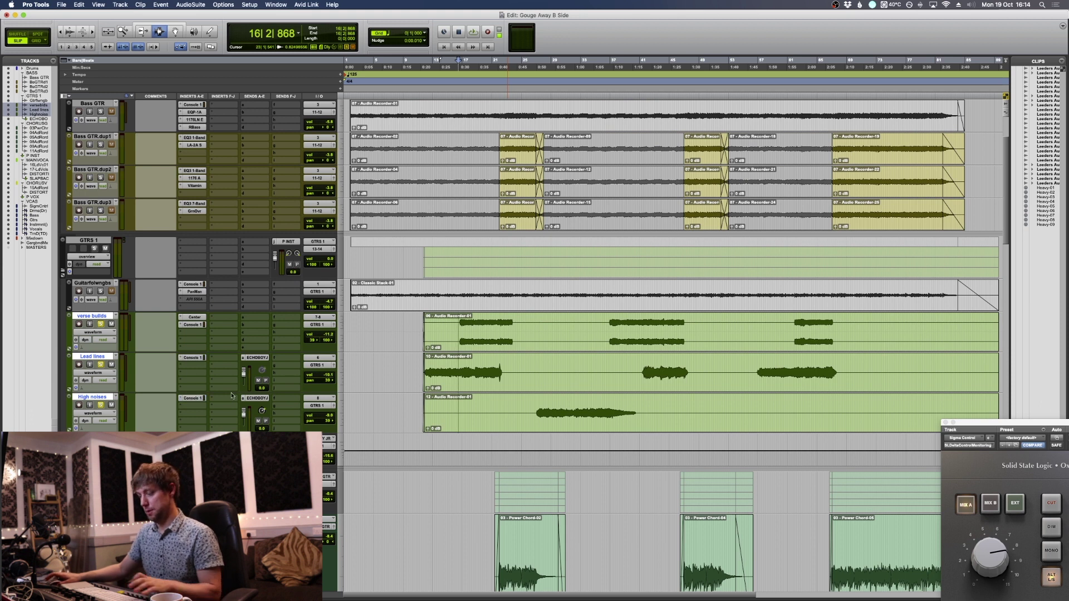
# Step: In the mixer, unmute ECHOBOY JR and raise its fader slightly while the drums, bass and verse guitars play
pyautogui.press('super+equal')
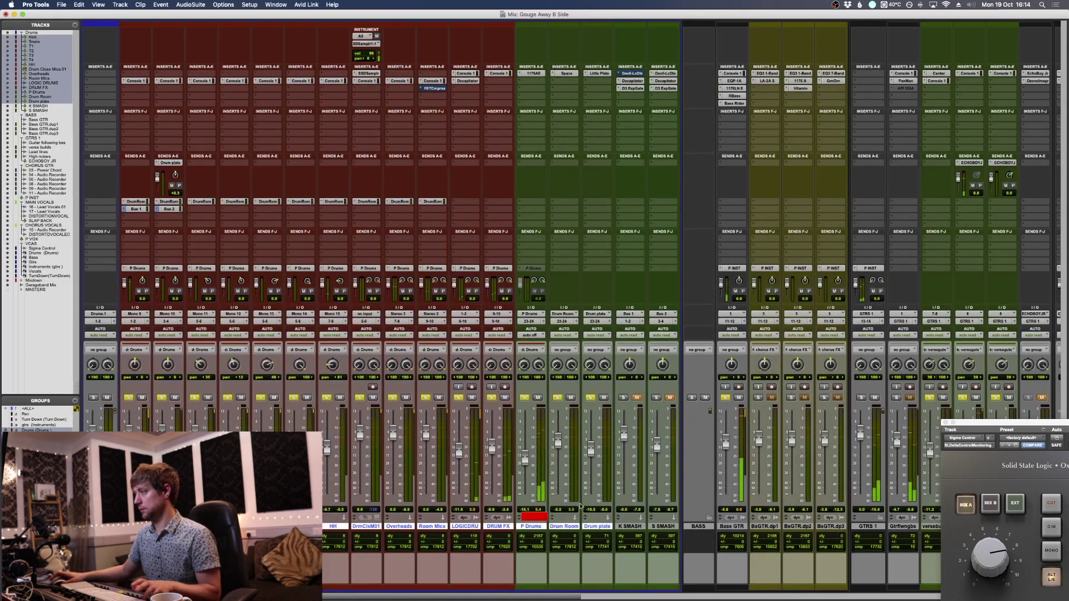
pyautogui.hscroll(3, 712, 401)
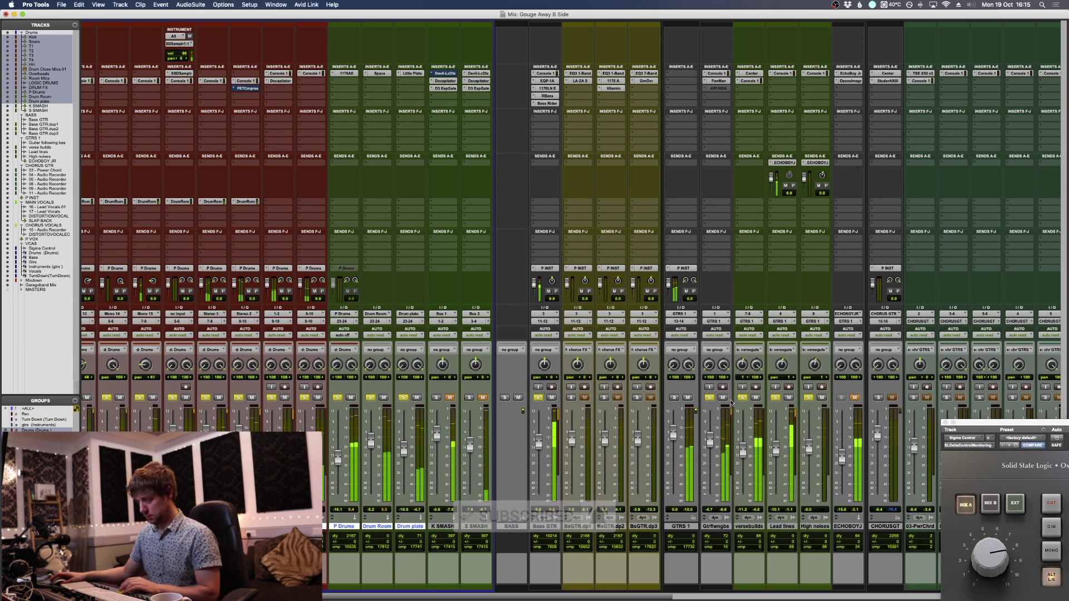
pyautogui.click(855, 397)
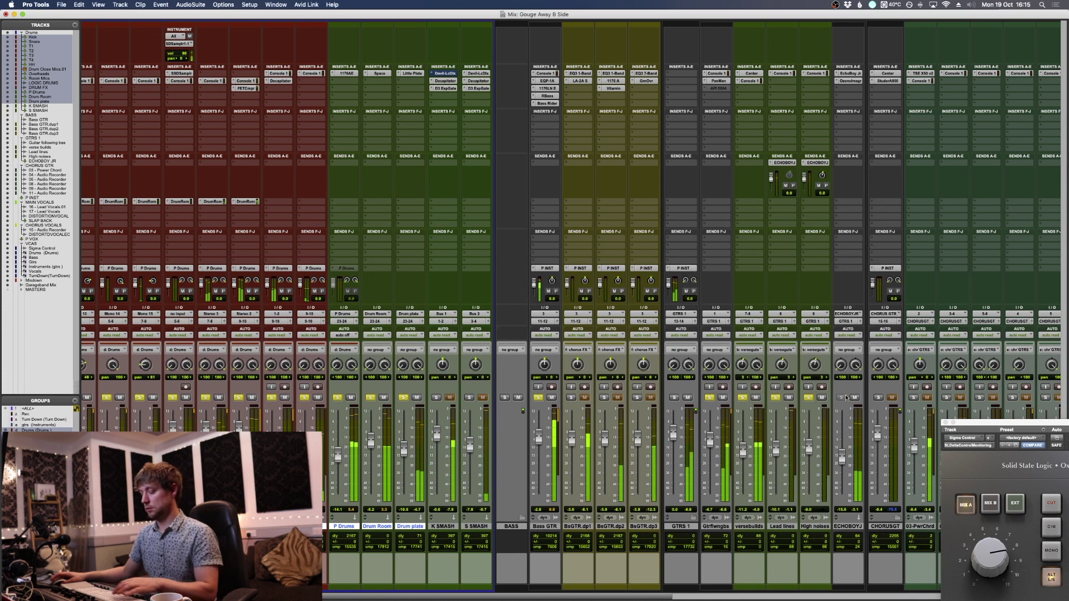
pyautogui.press('super+equal')
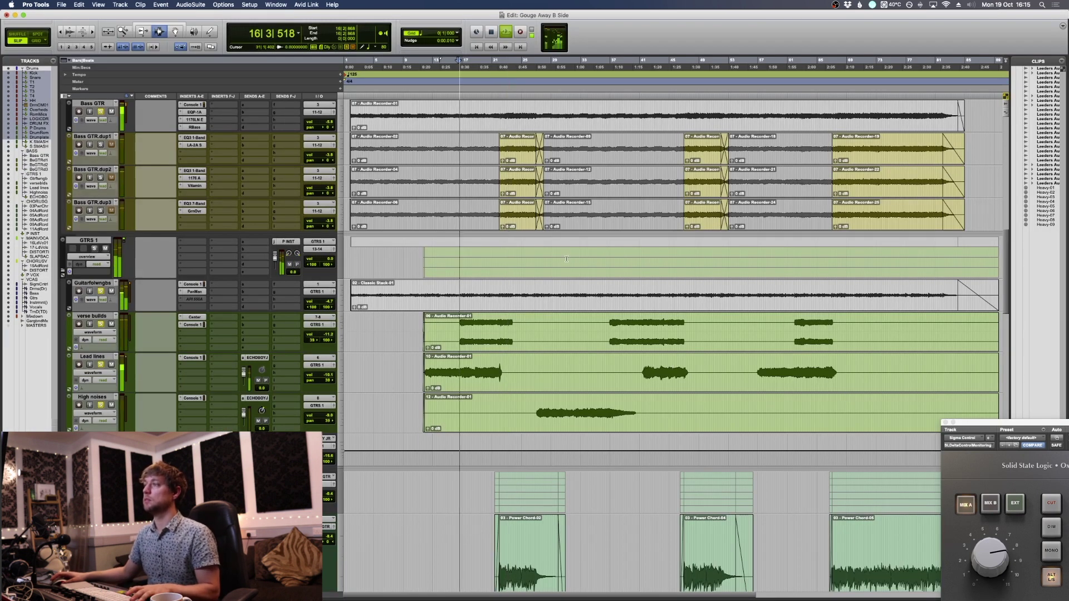
pyautogui.scroll(5, 566, 259)
pyautogui.press('super+equal')
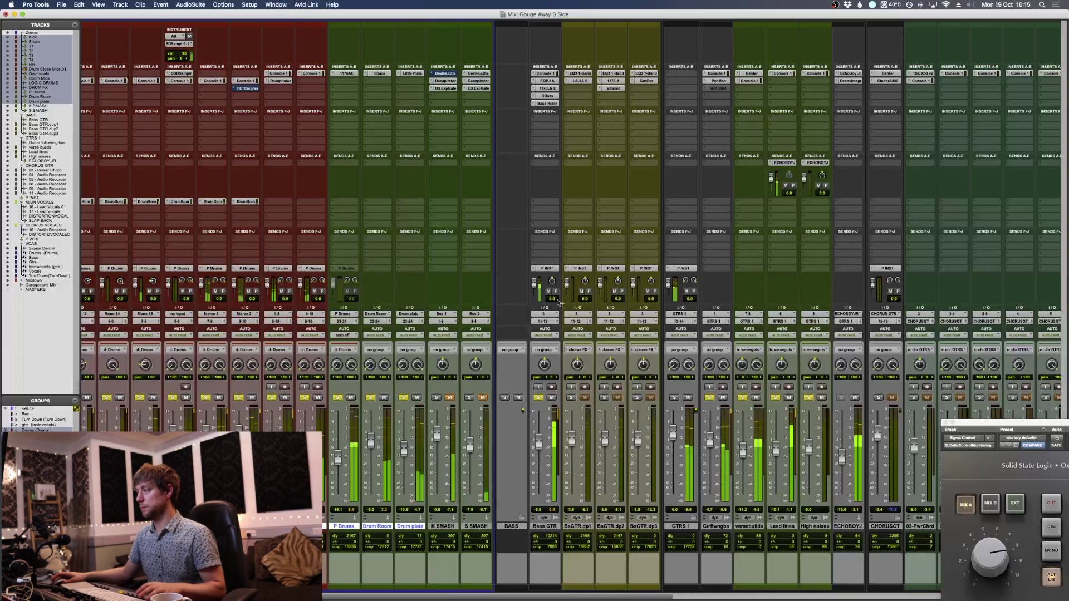
pyautogui.moveTo(842, 460); pyautogui.dragTo(842, 457)
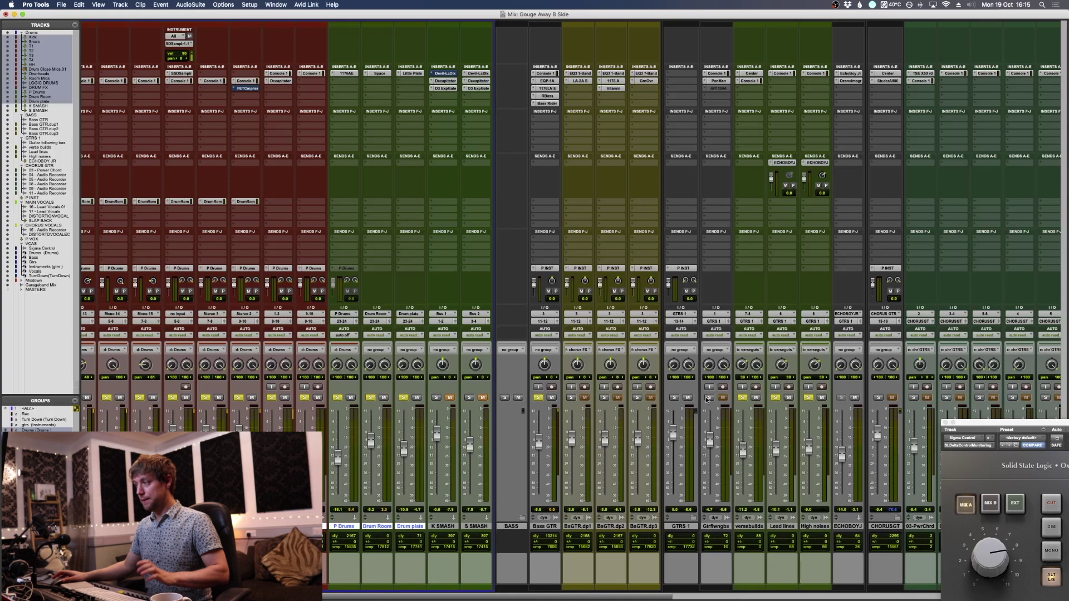
# Step: Toggle the solo on Guitar following bas to compare the verse mix with and without it
pyautogui.click(708, 398)
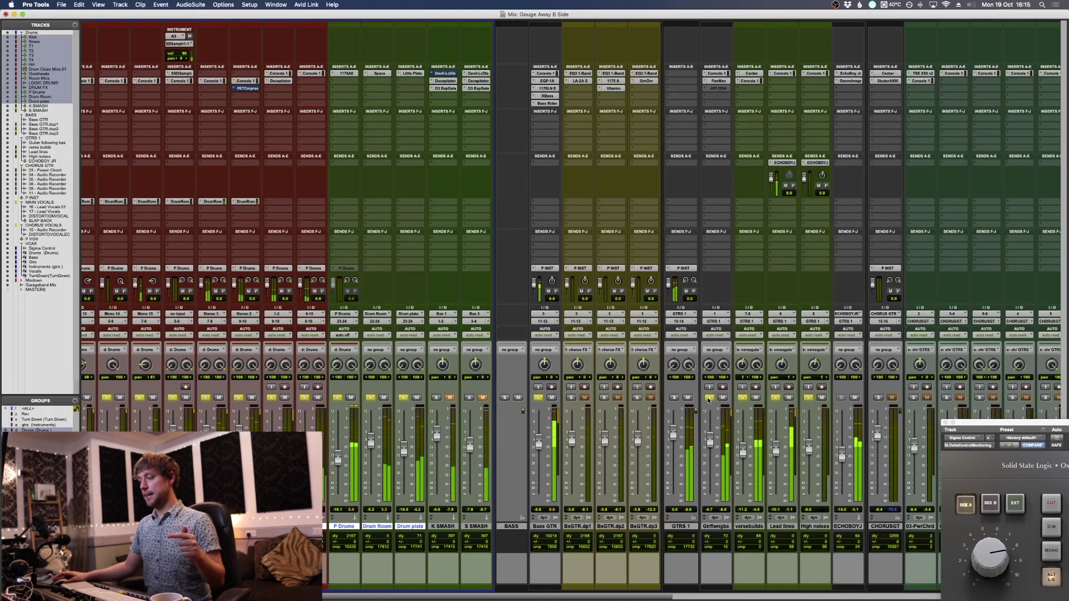
pyautogui.click(709, 399)
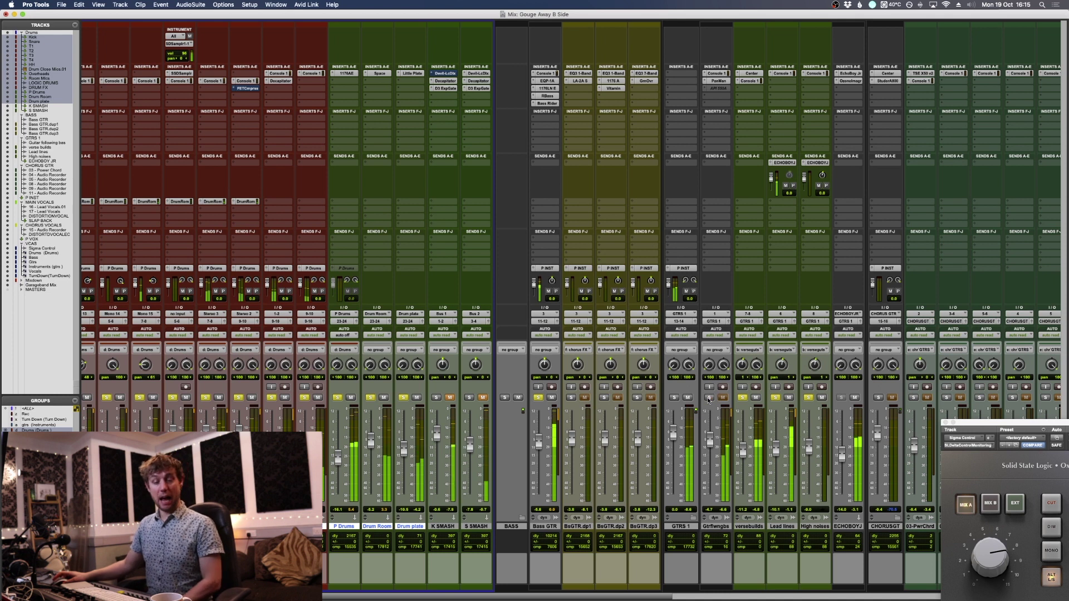
pyautogui.click(709, 398)
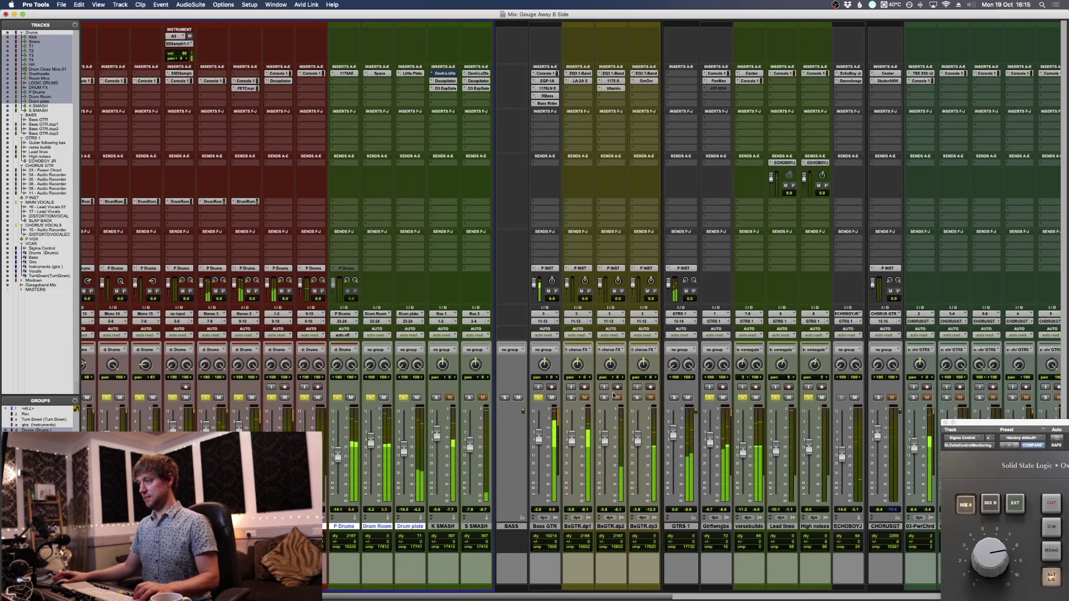
# Step: In the Edit window, place the cursor at bar 21 across the chorus guitar tracks and reduce their track height
pyautogui.hscroll(5, 614, 395)
pyautogui.press('super+equal')
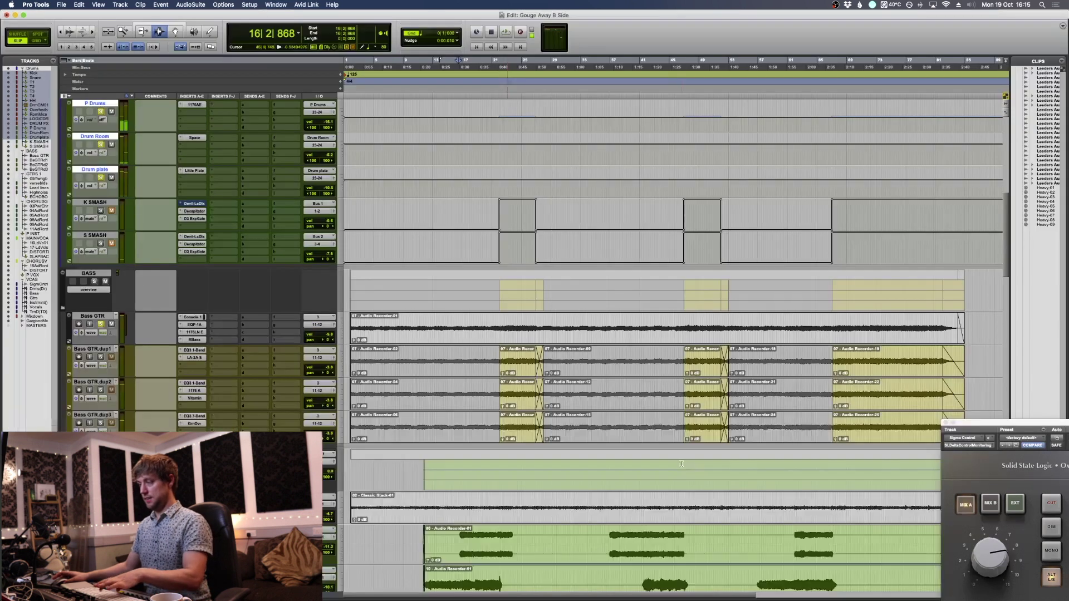
pyautogui.scroll(-15, 681, 464)
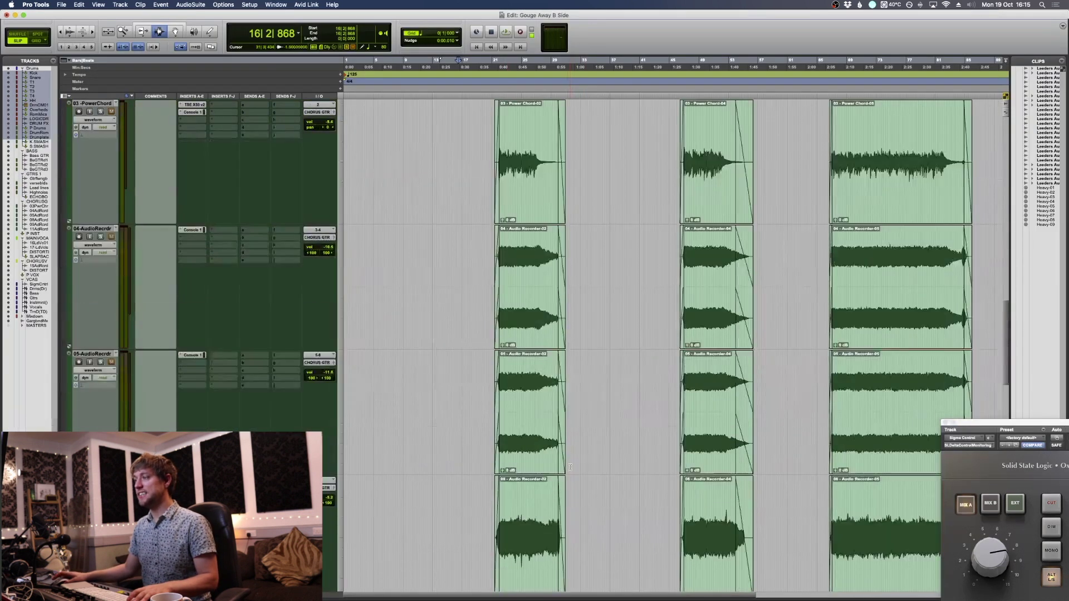
pyautogui.click(517, 248)
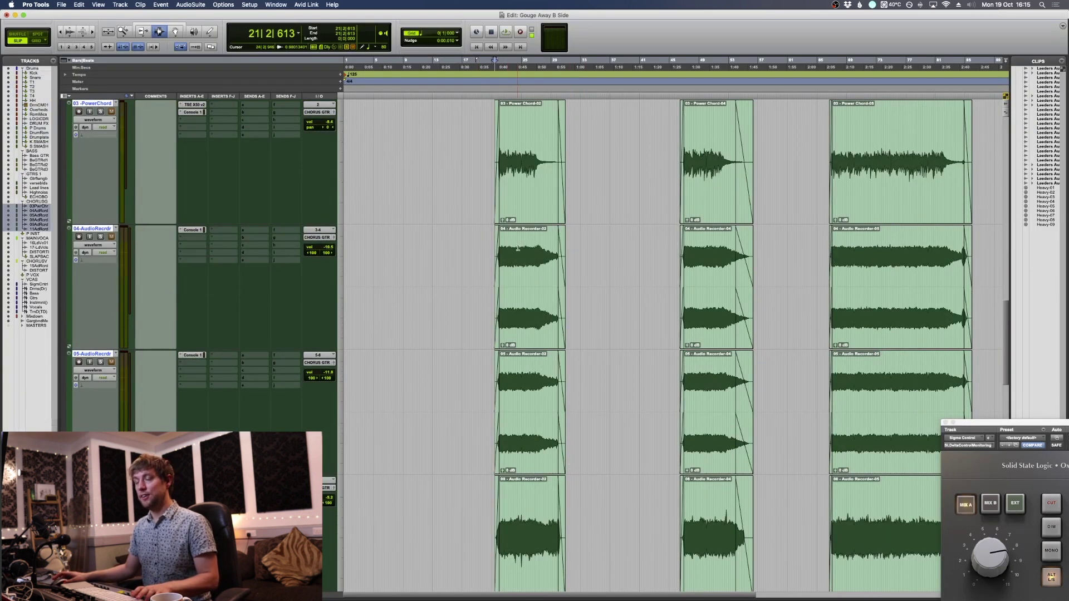
pyautogui.hotkey('ctrl', 'Up')
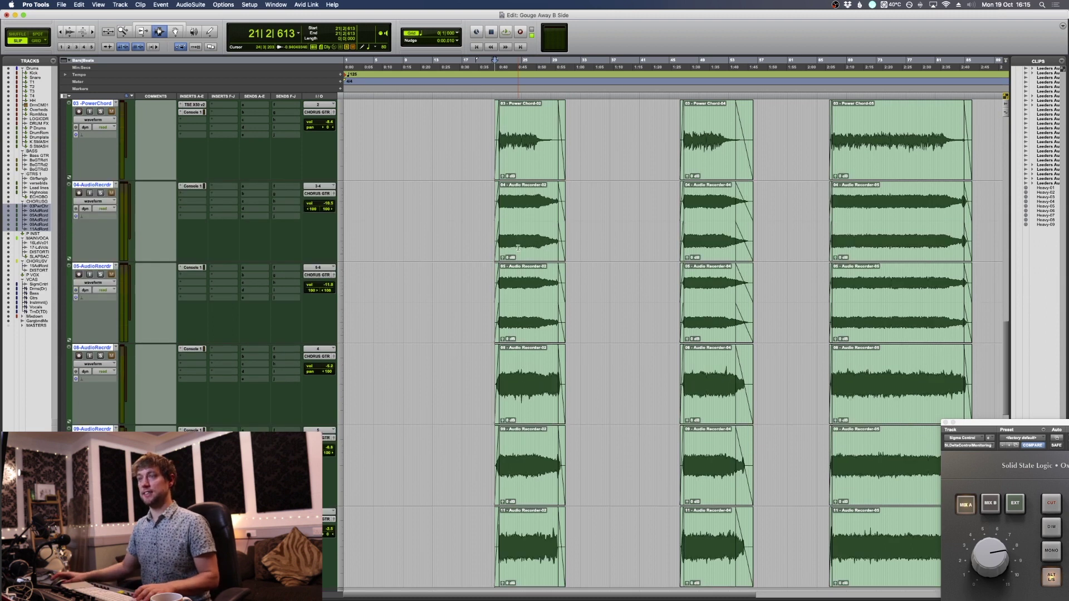
# Step: Extend the selection on the chorus guitar tracks from bar 21 to past the second chorus clips, around bar 60
pyautogui.scroll(-4, 518, 248)
pyautogui.scroll(5, 501, 245)
pyautogui.scroll(-1, 505, 244)
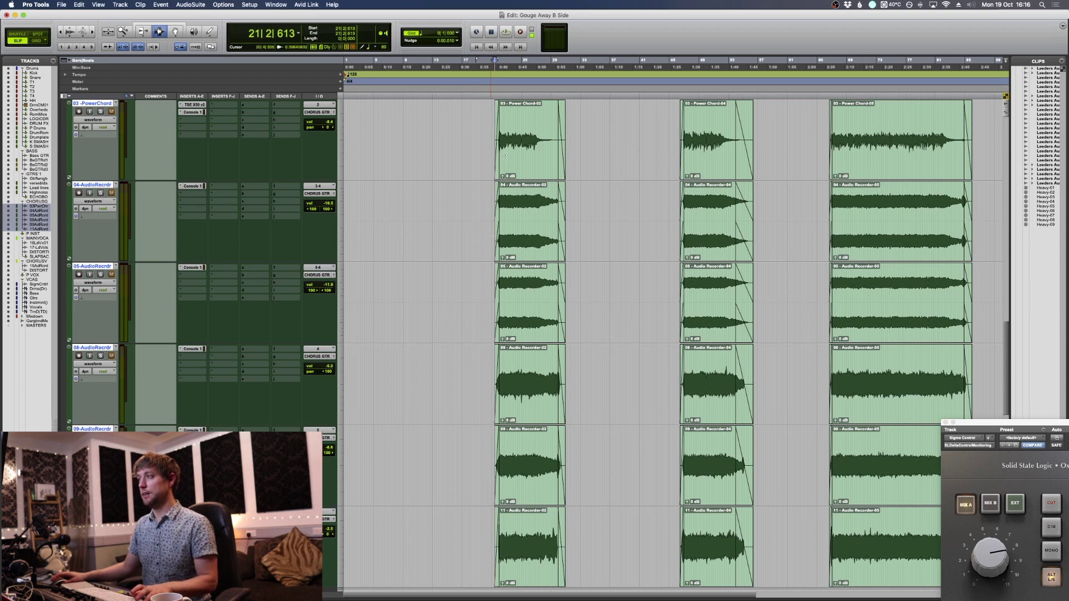
pyautogui.keyDown('shift'); pyautogui.click(778, 183); pyautogui.keyUp('shift')
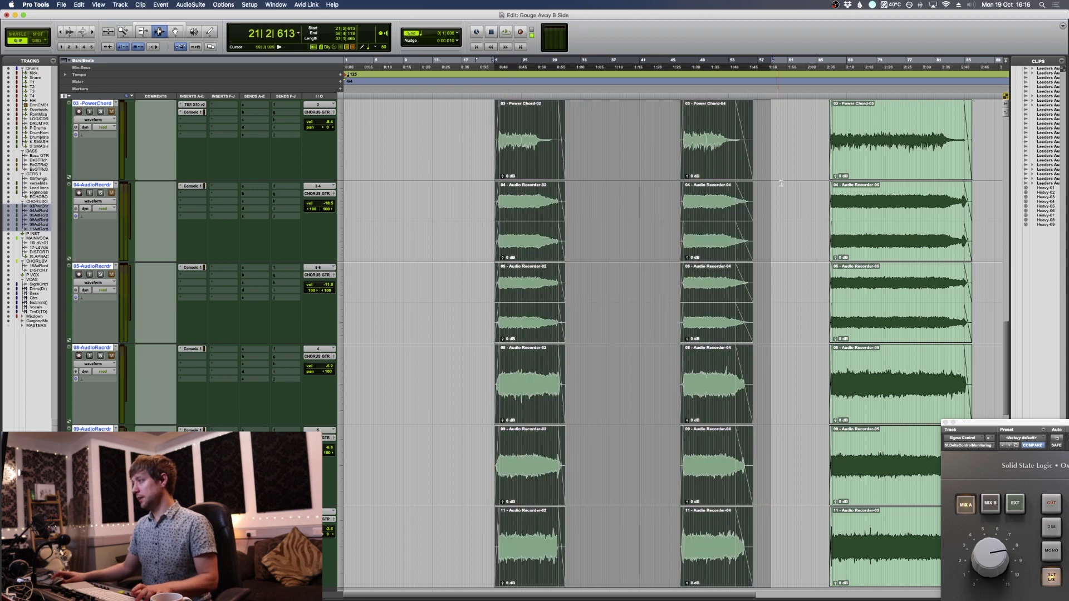
pyautogui.keyDown('shift'); pyautogui.click(793, 184); pyautogui.keyUp('shift')
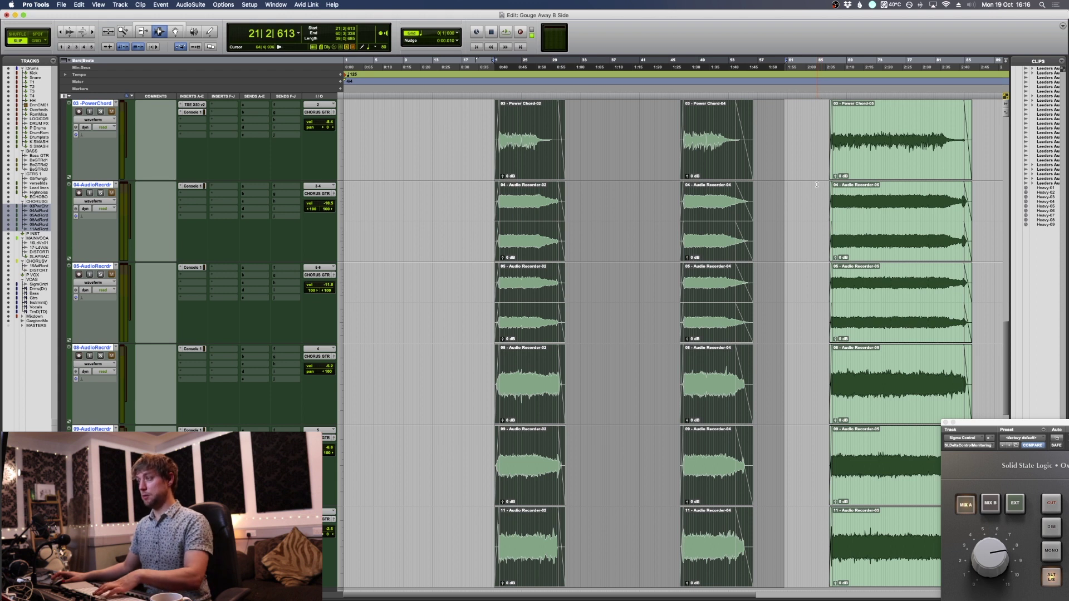
# Step: In the mixer, solo the chorus guitar tracks in place of the verse guitars and check the Center plug-in on the CHORUS GTR bus
pyautogui.press('super+equal')
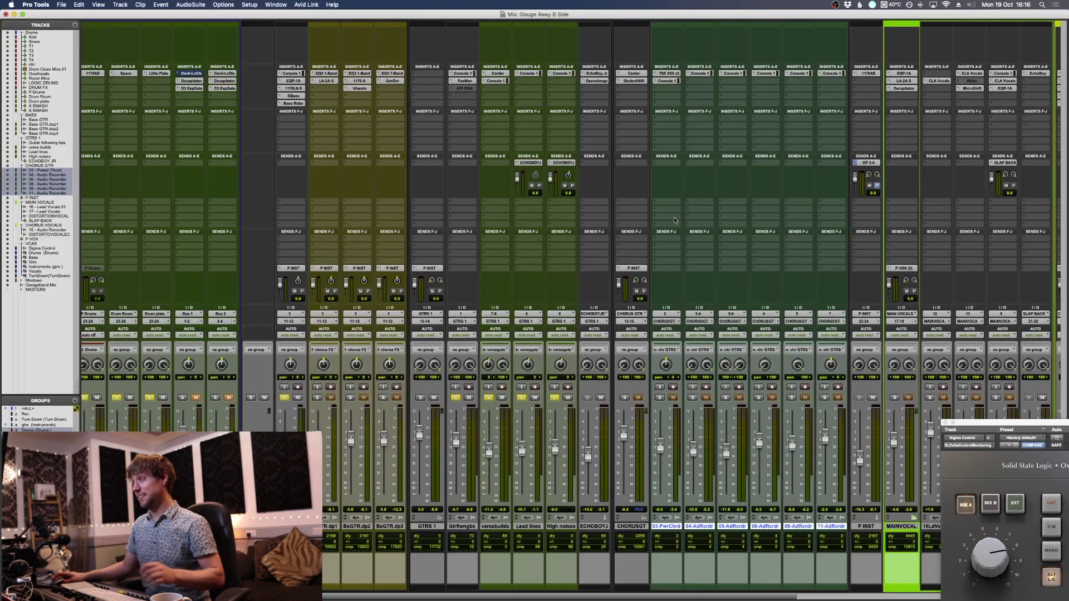
pyautogui.keyDown('alt'); pyautogui.click(555, 398); pyautogui.keyUp('alt')
pyautogui.click(660, 397)
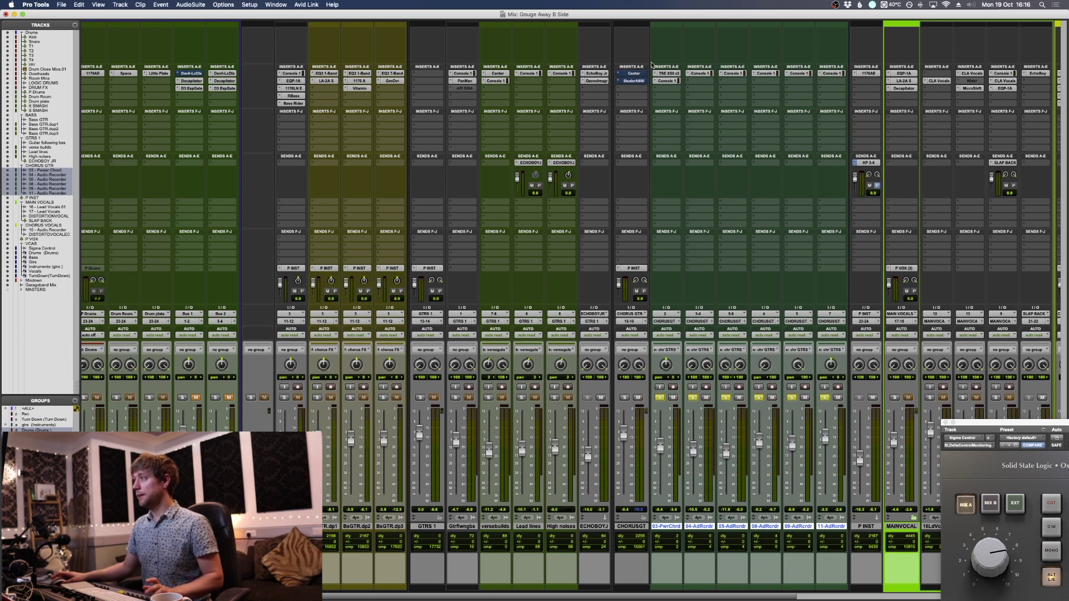
pyautogui.click(634, 73)
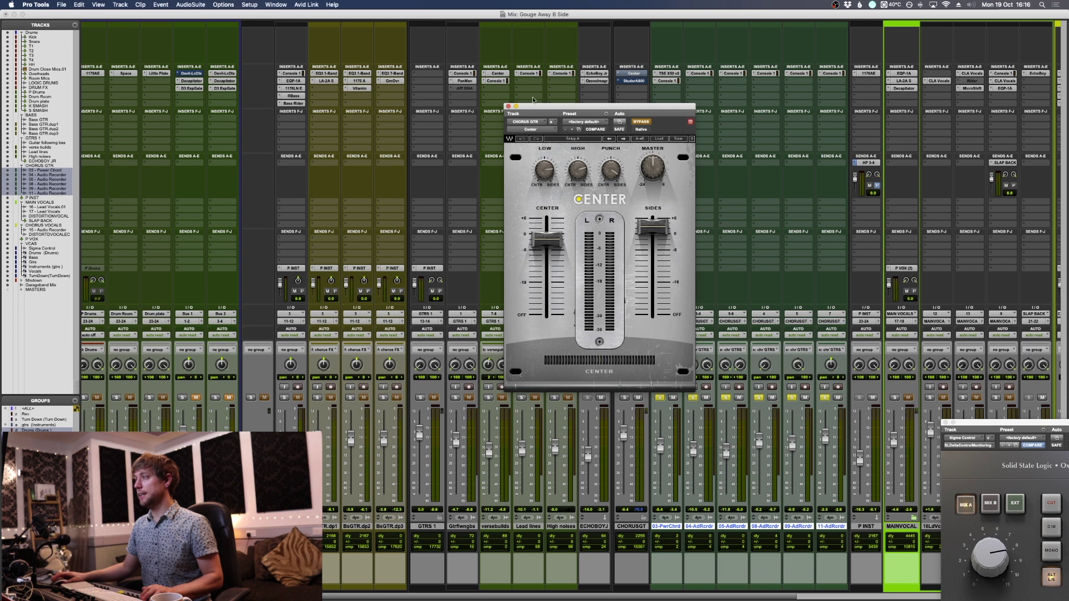
pyautogui.click(508, 107)
# Step: Show how the chorus guitars are grouped by selecting them, then collapsing and reopening the CHORUS GTR folder
pyautogui.click(633, 527)
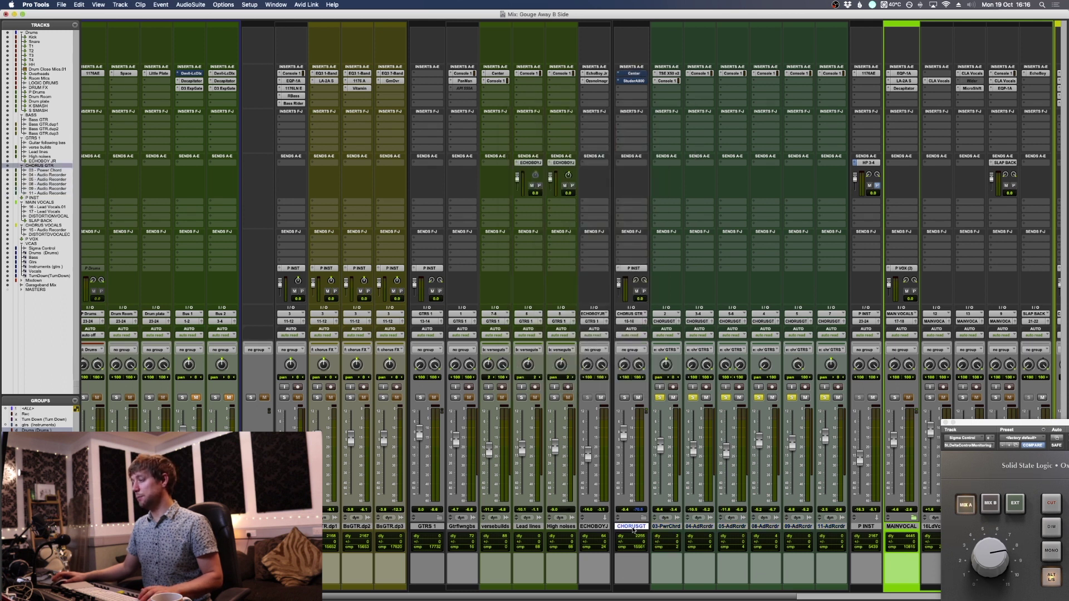
pyautogui.click(674, 526)
pyautogui.keyDown('shift'); pyautogui.click(830, 528); pyautogui.keyUp('shift')
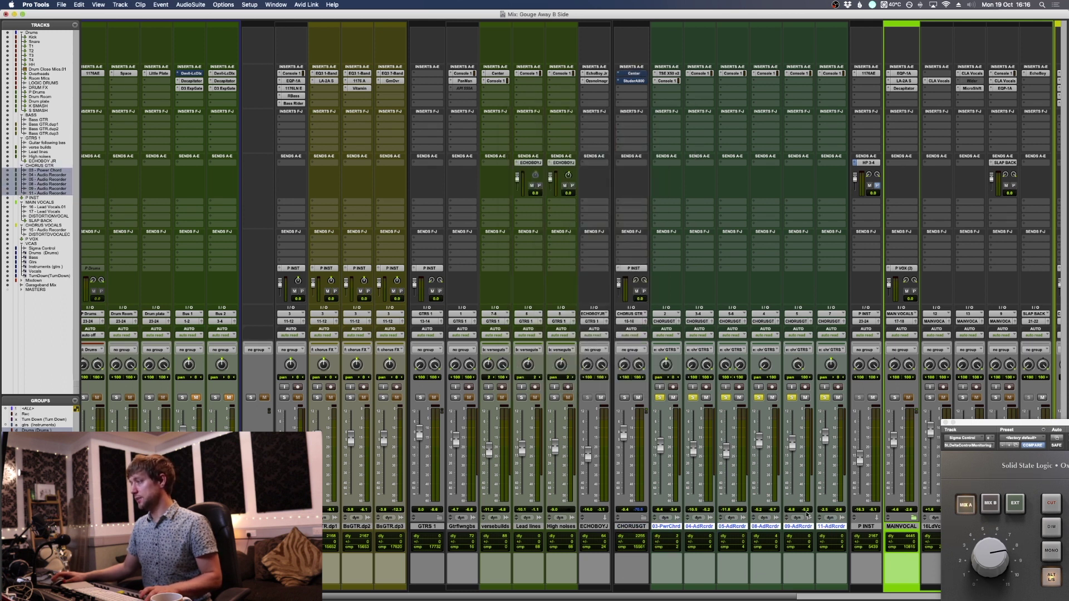
pyautogui.click(646, 518)
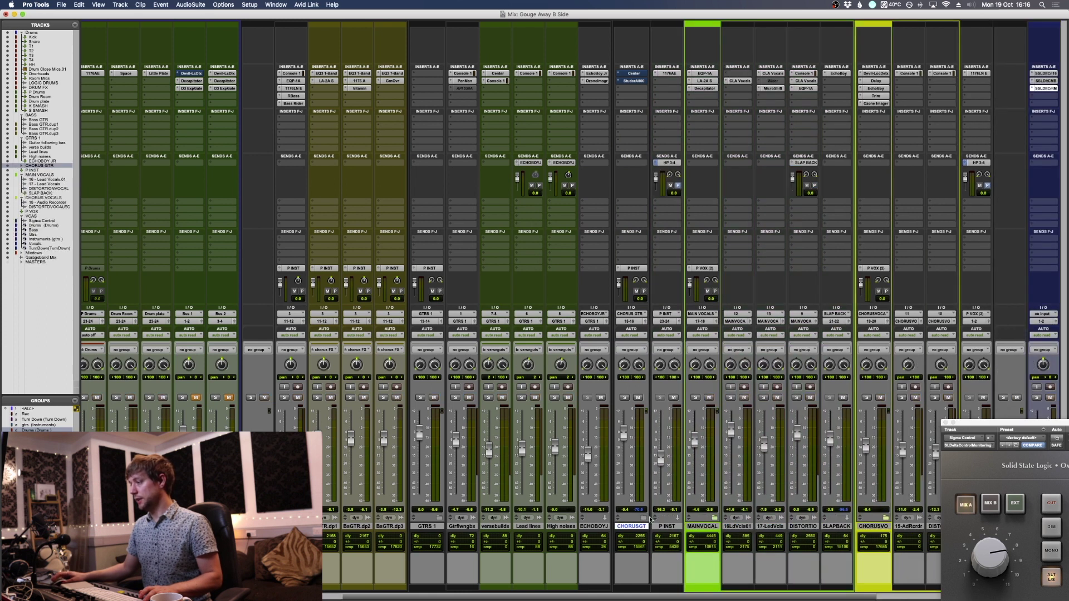
pyautogui.click(644, 519)
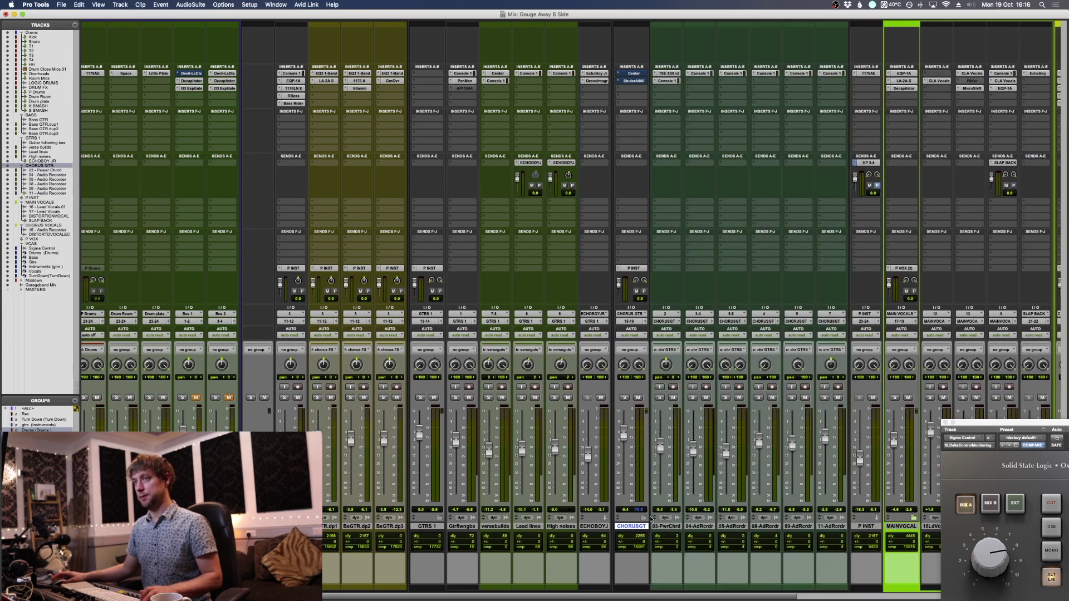
# Step: Select the 03 - Power Chord track and bypass its TSE X50 v2 and Console 1 inserts in the Edit window
pyautogui.click(656, 528)
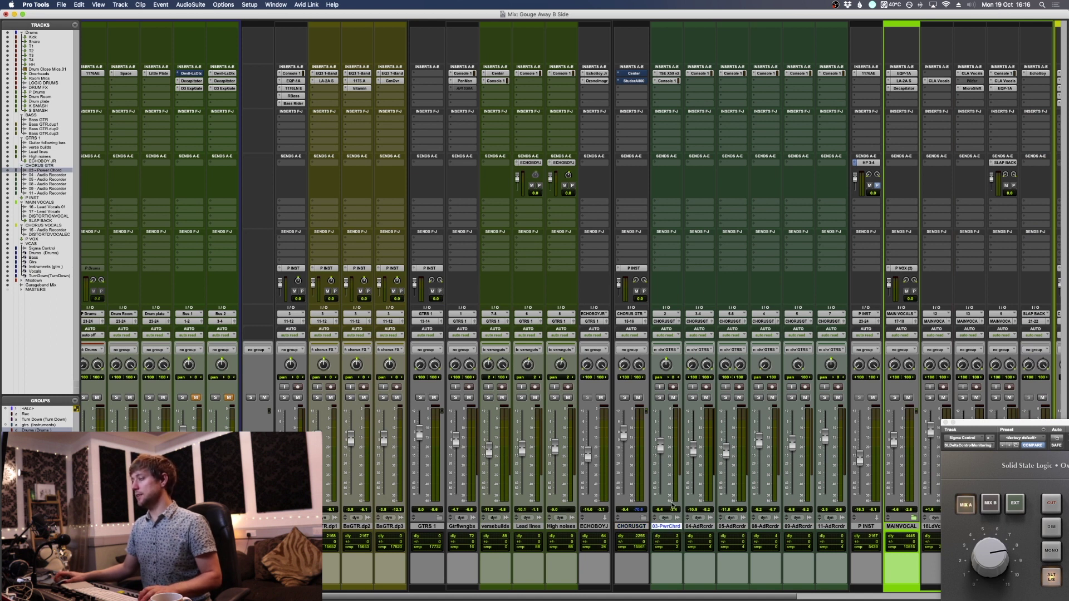
pyautogui.press('super+equal')
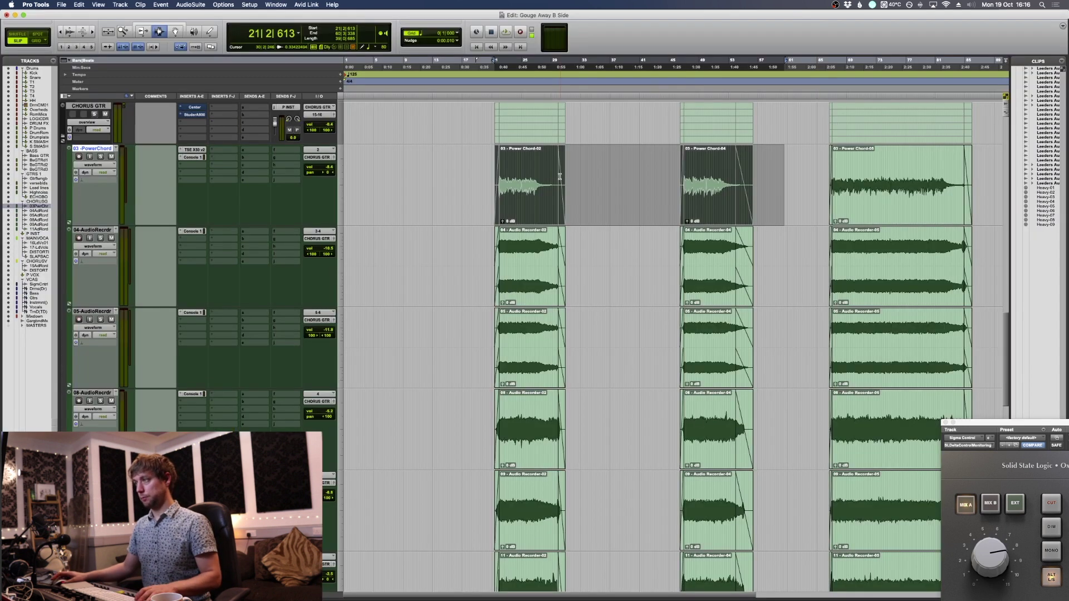
pyautogui.rightClick(193, 161)
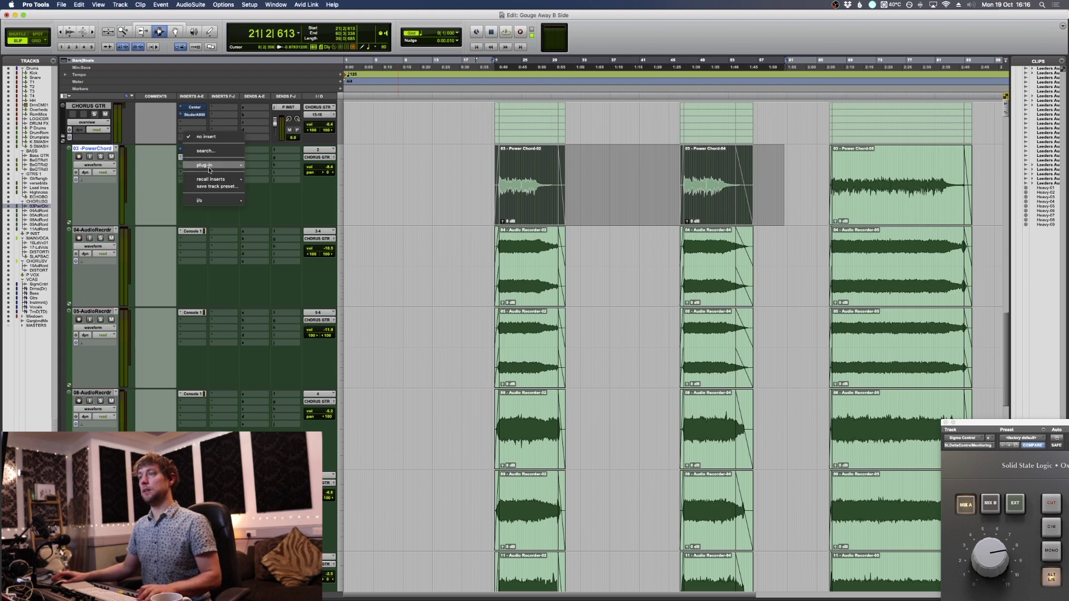
pyautogui.click(225, 165)
# Step: Select the guitar part in the first Power Chord clip from 21|4|352, solo only that track and audition it without plug-ins
pyautogui.click(500, 174)
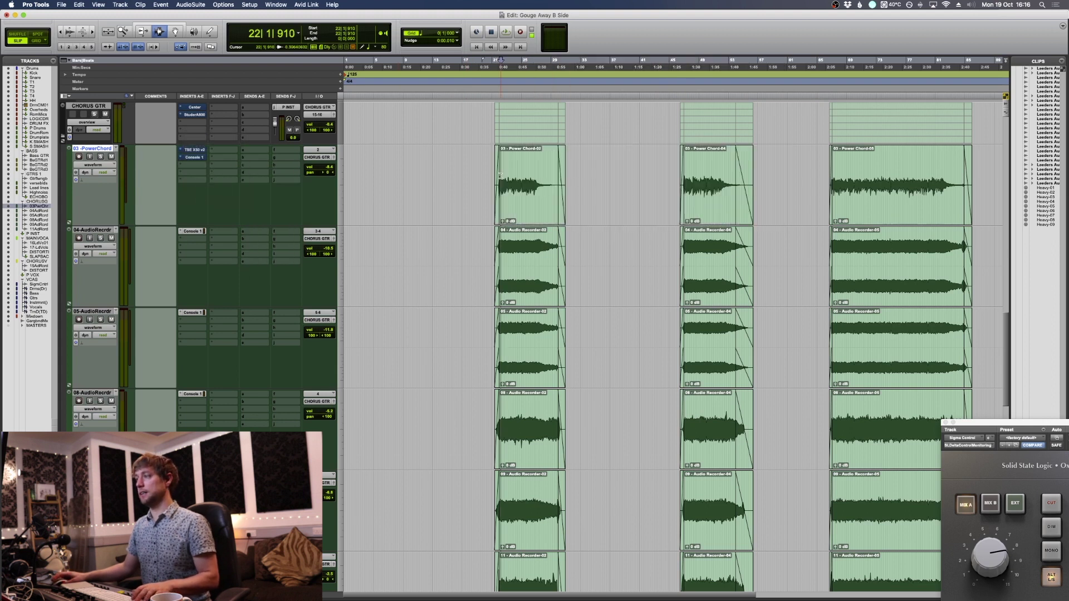
pyautogui.moveTo(500, 174); pyautogui.dragTo(550, 171)
pyautogui.press('super+shift+g')
pyautogui.click(143, 169)
pyautogui.press('Tab')
pyautogui.moveTo(452, 175); pyautogui.dragTo(549, 172)
pyautogui.click(500, 182)
pyautogui.click(500, 182)
pyautogui.hotkey('shift', 's')
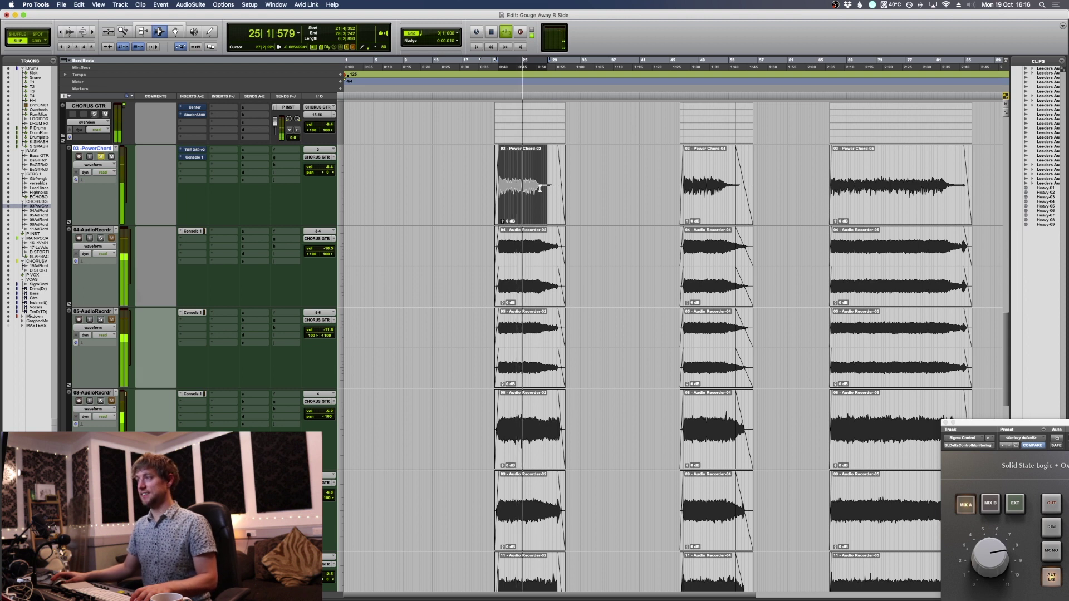
pyautogui.press('space')
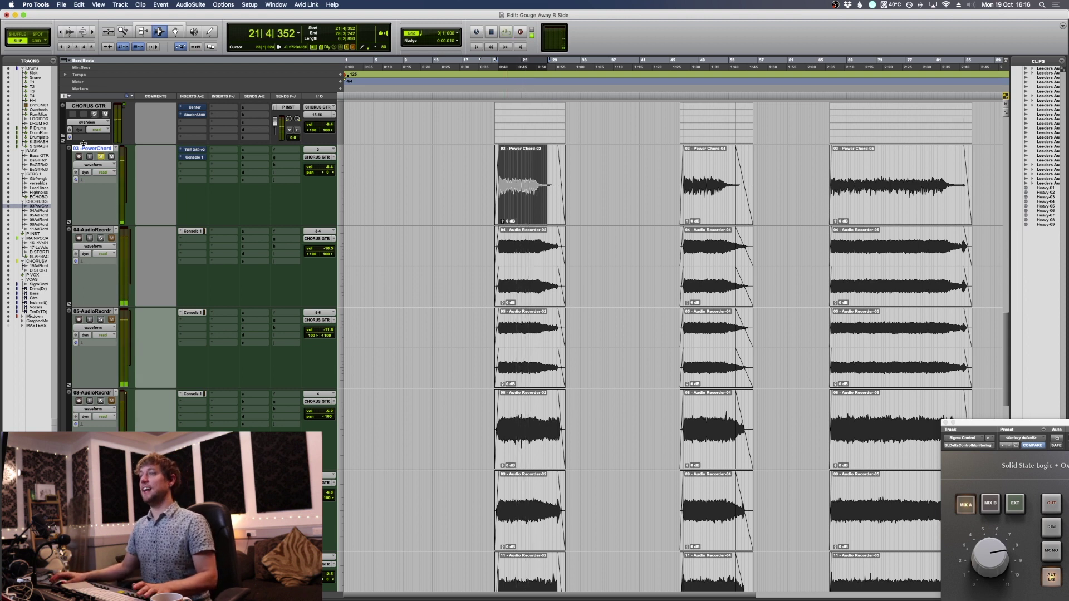
# Step: Open TSE X50 v2 on the Power Chord track, close its Preset Manager and move the plug-in window clear of the selected clip
pyautogui.click(204, 150)
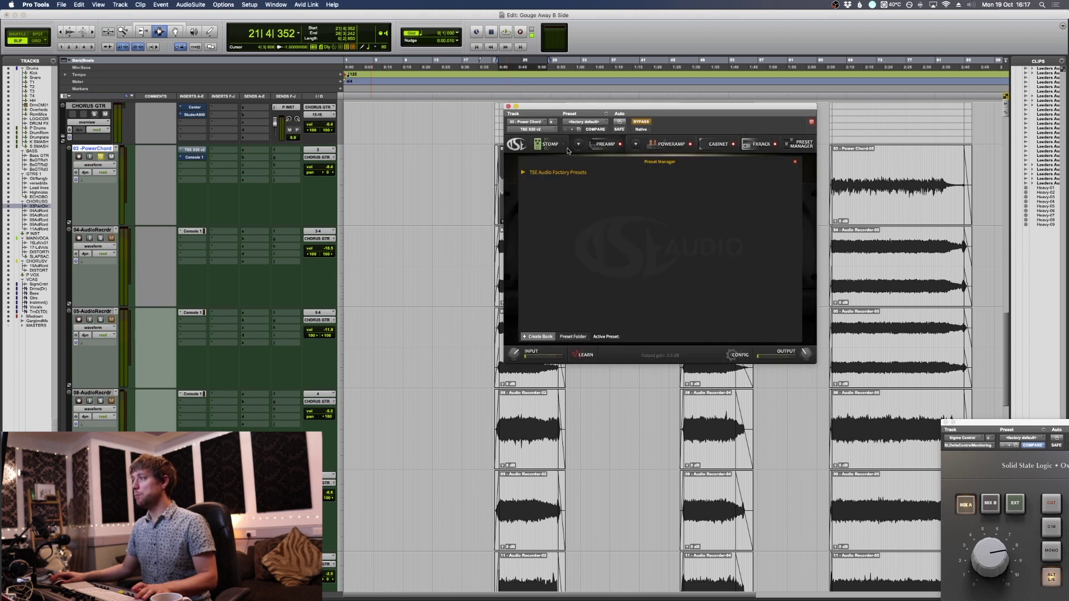
pyautogui.click(794, 161)
pyautogui.moveTo(693, 106); pyautogui.dragTo(359, 114)
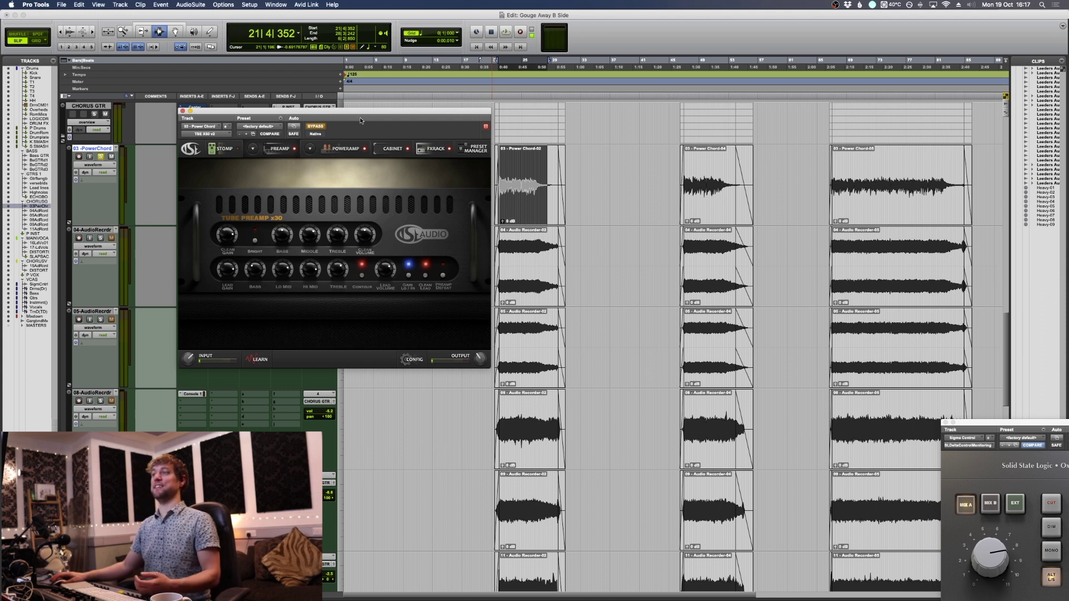
pyautogui.moveTo(360, 115); pyautogui.dragTo(350, 252)
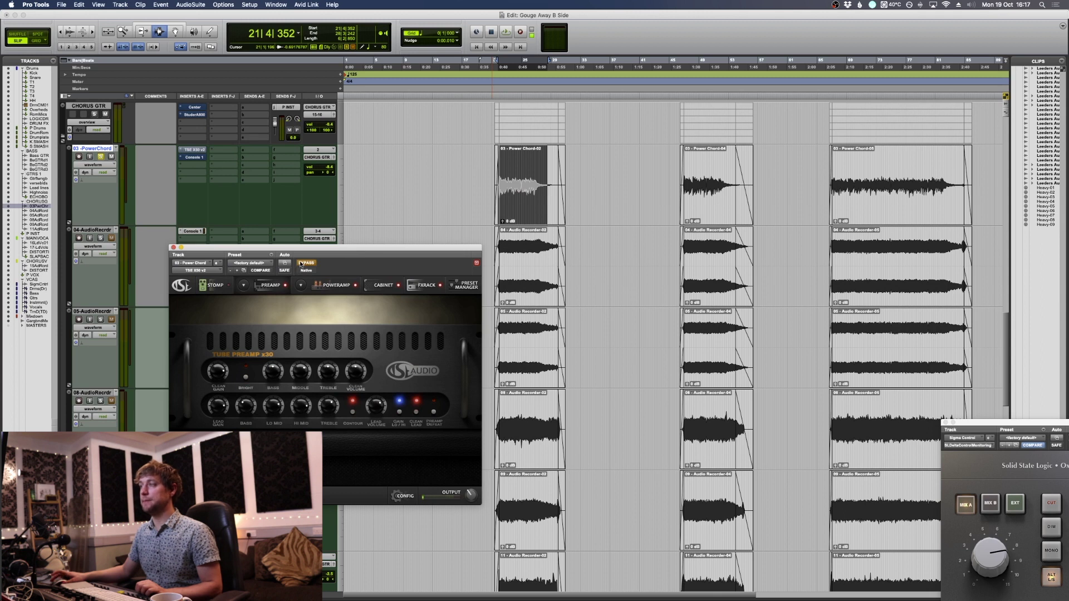
# Step: Play the selection with TSE X50 v2 enabled and examine its Poweramp page, Cabinet page and cabinet impulse list
pyautogui.press('space')
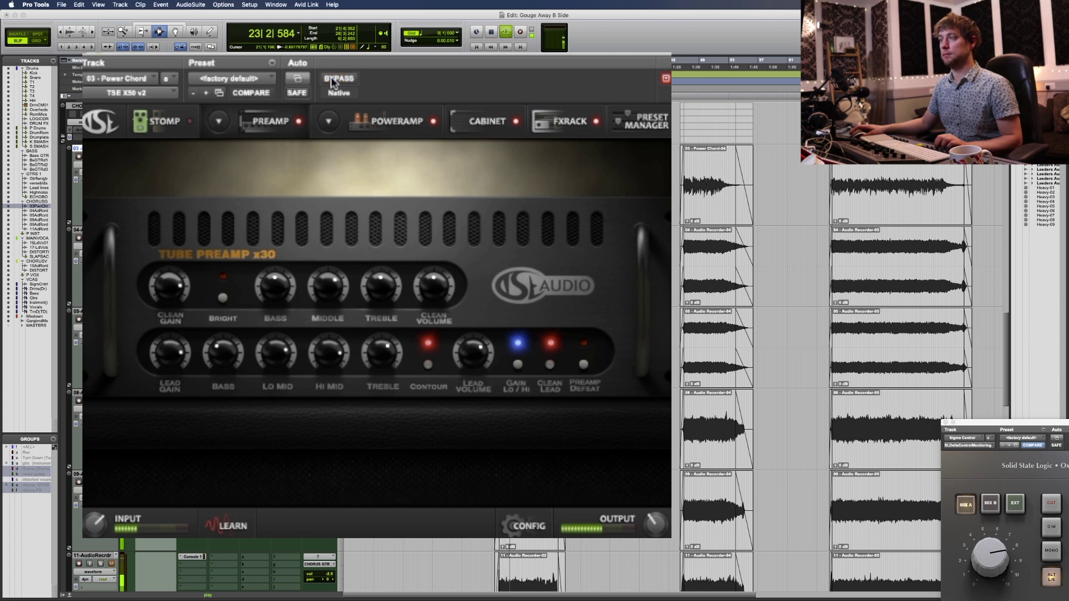
pyautogui.click(369, 114)
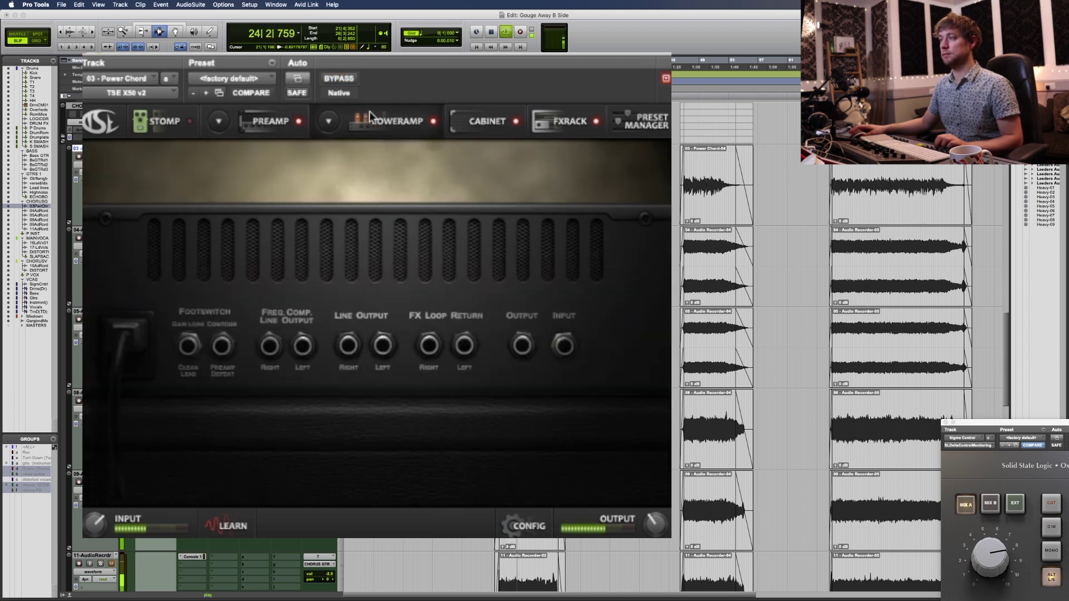
pyautogui.click(480, 122)
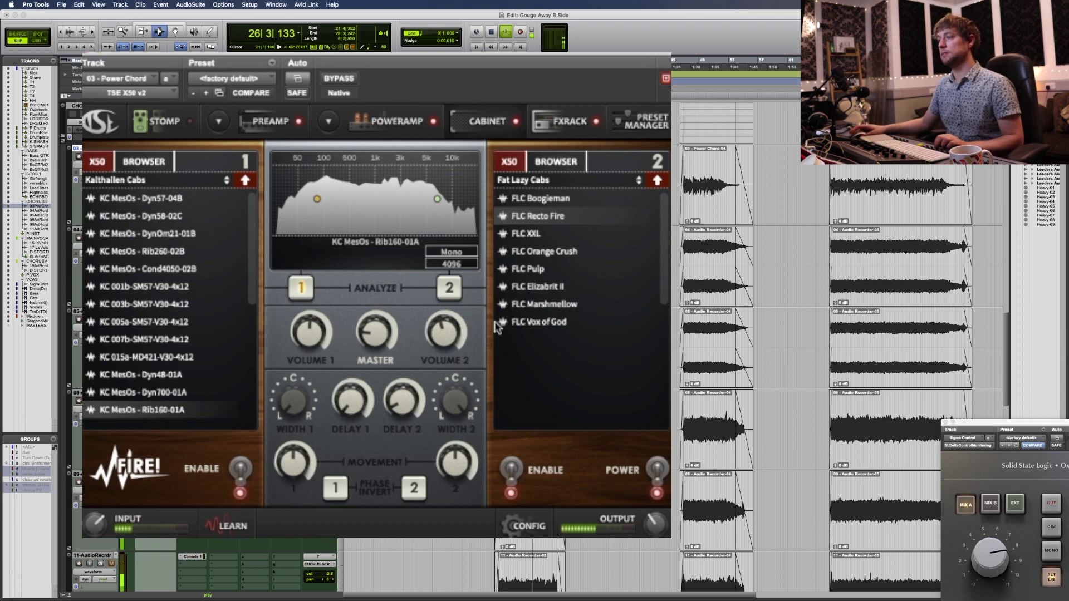
pyautogui.press('space')
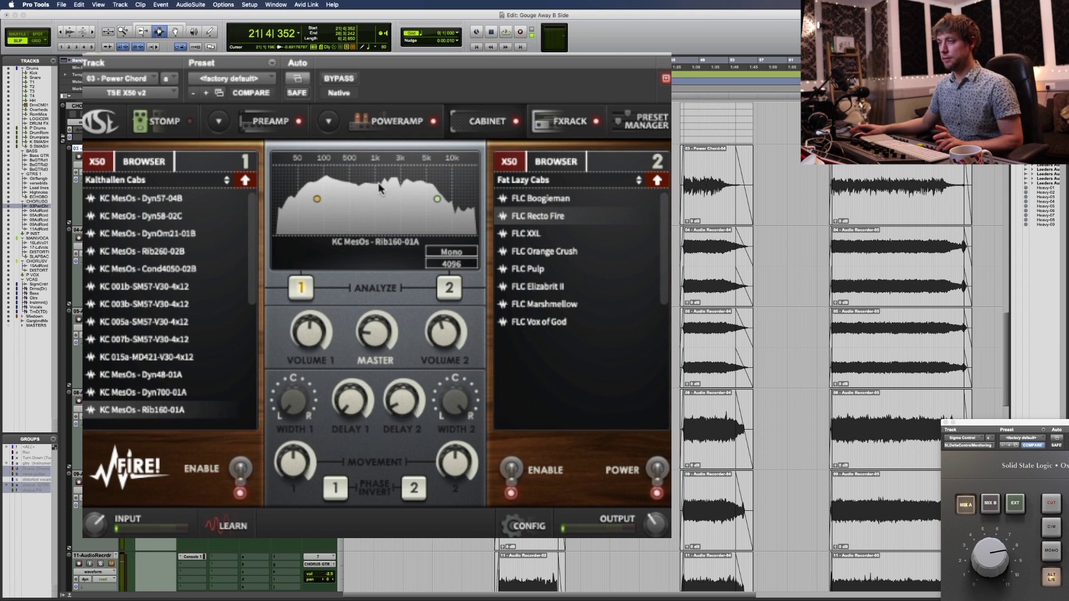
pyautogui.scroll(-3, 210, 351)
pyautogui.scroll(3, 210, 351)
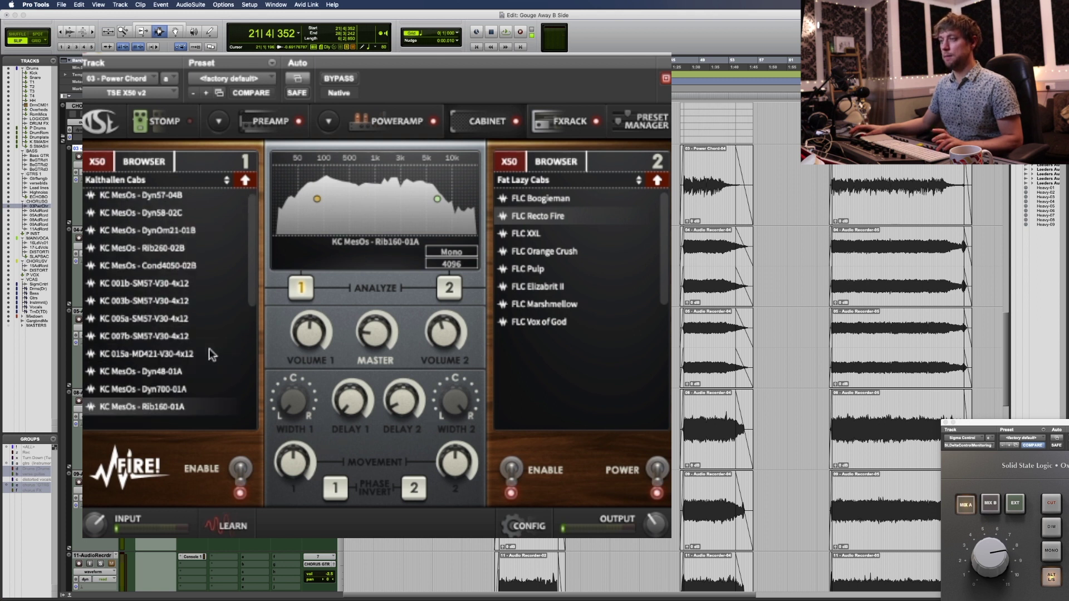
# Step: Toggle cabinets 1 and 2 during playback to compare each one alone and both combined
pyautogui.click(238, 470)
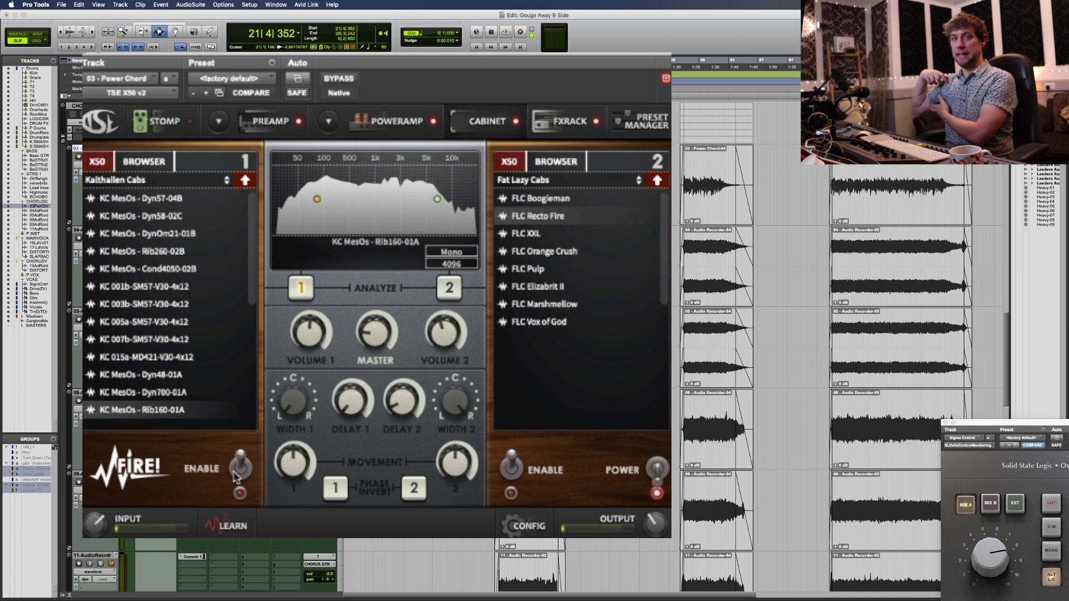
pyautogui.click(240, 470)
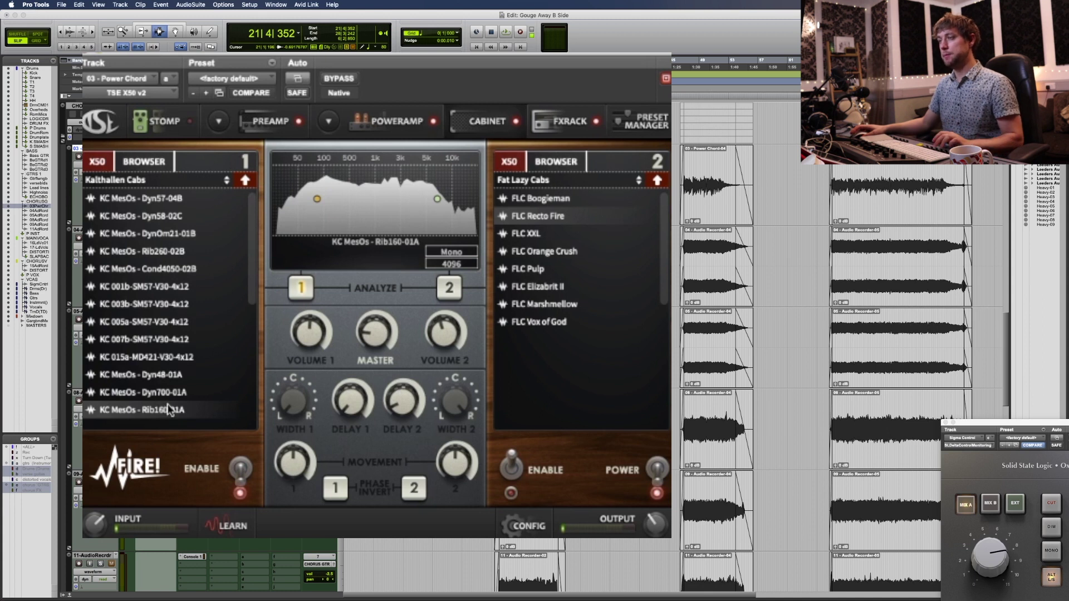
pyautogui.press('space')
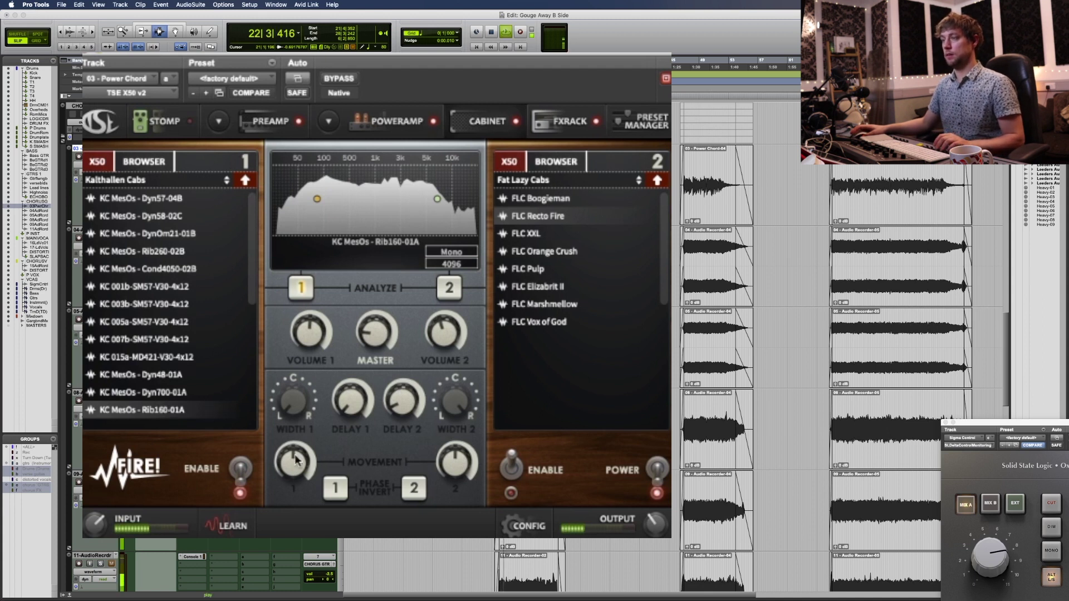
pyautogui.click(249, 469)
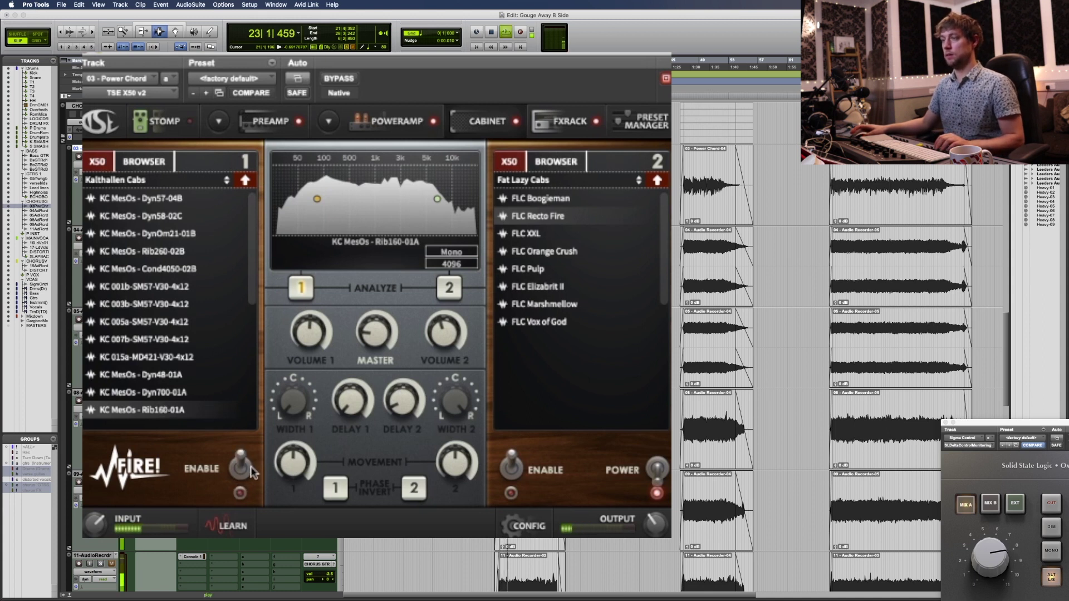
pyautogui.click(517, 467)
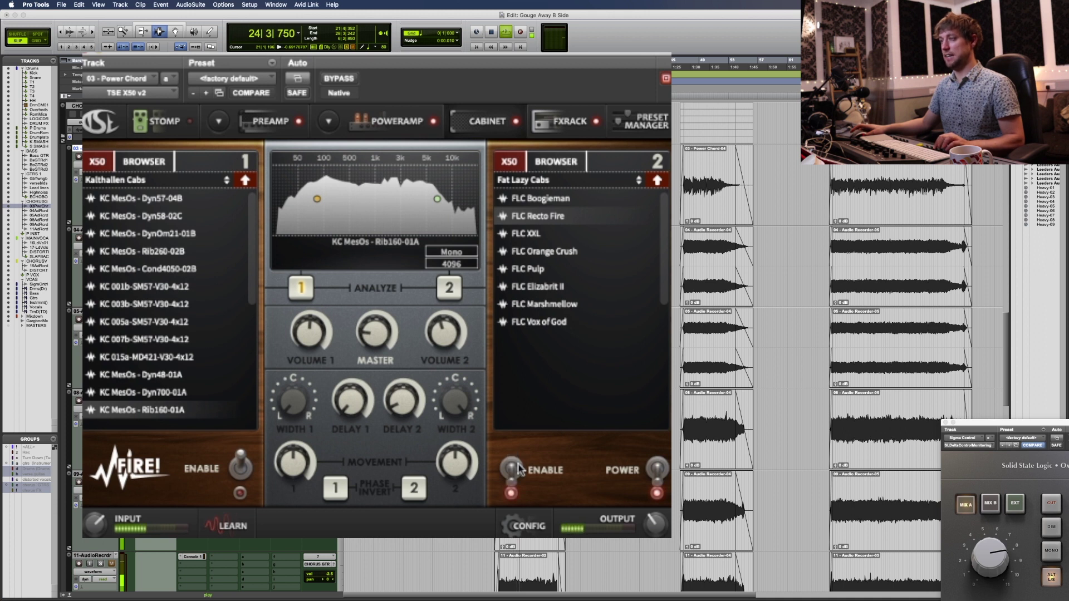
pyautogui.click(240, 467)
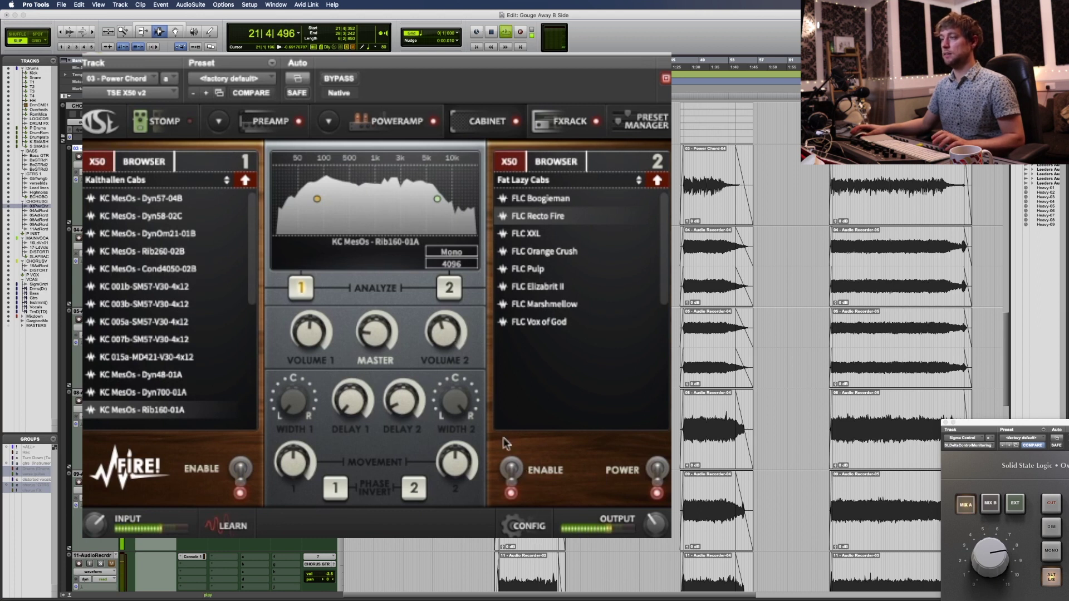
pyautogui.click(512, 471)
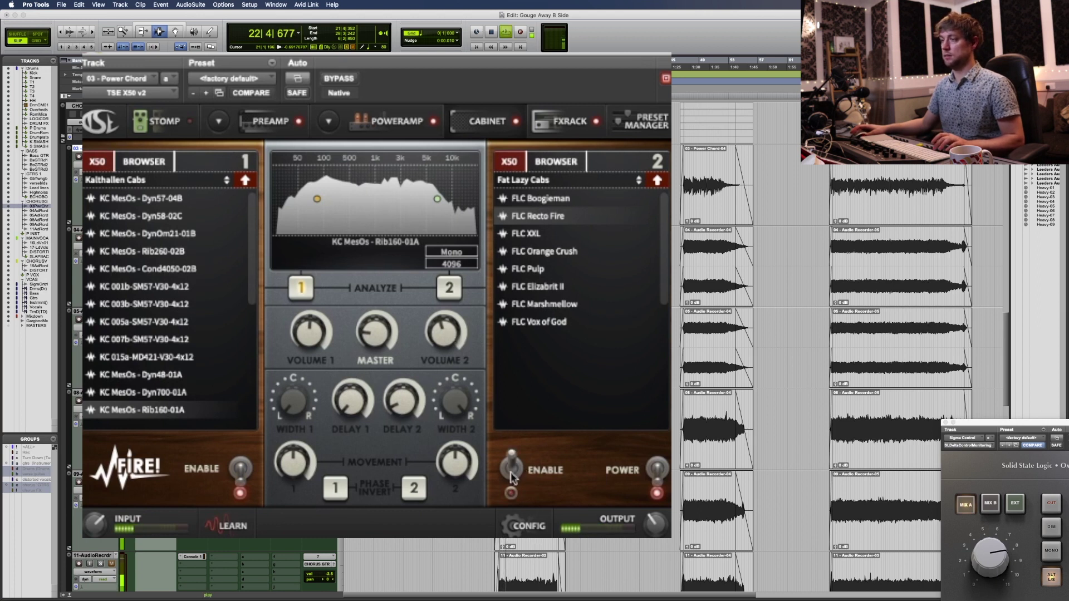
pyautogui.click(513, 474)
pyautogui.press('space')
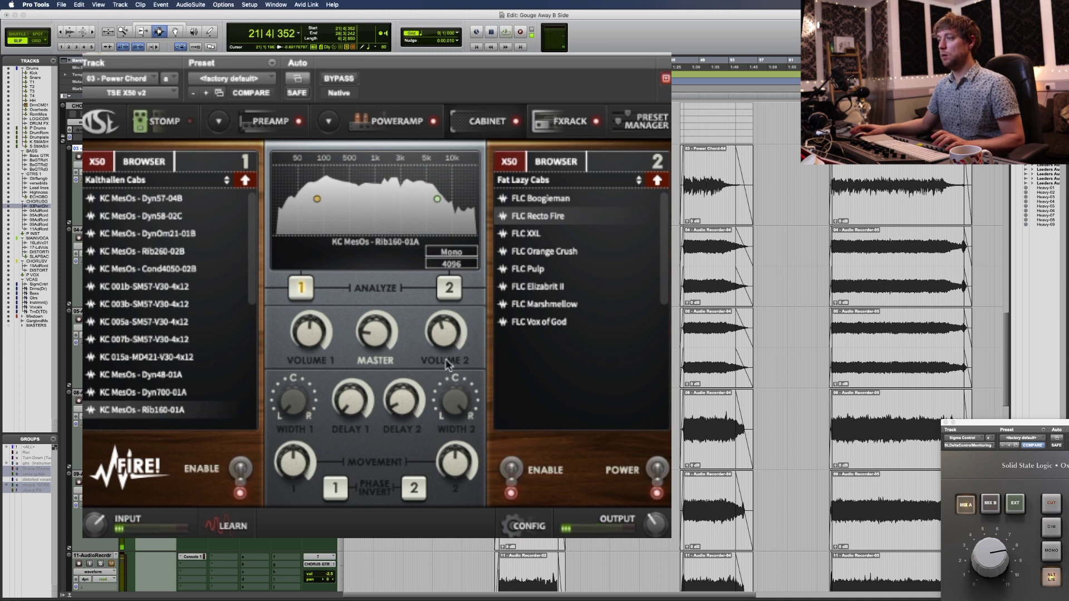
# Step: Invert the phase of cabinet 2, toggle that cabinet during playback to compare the sound, and restore its normal phase
pyautogui.click(423, 496)
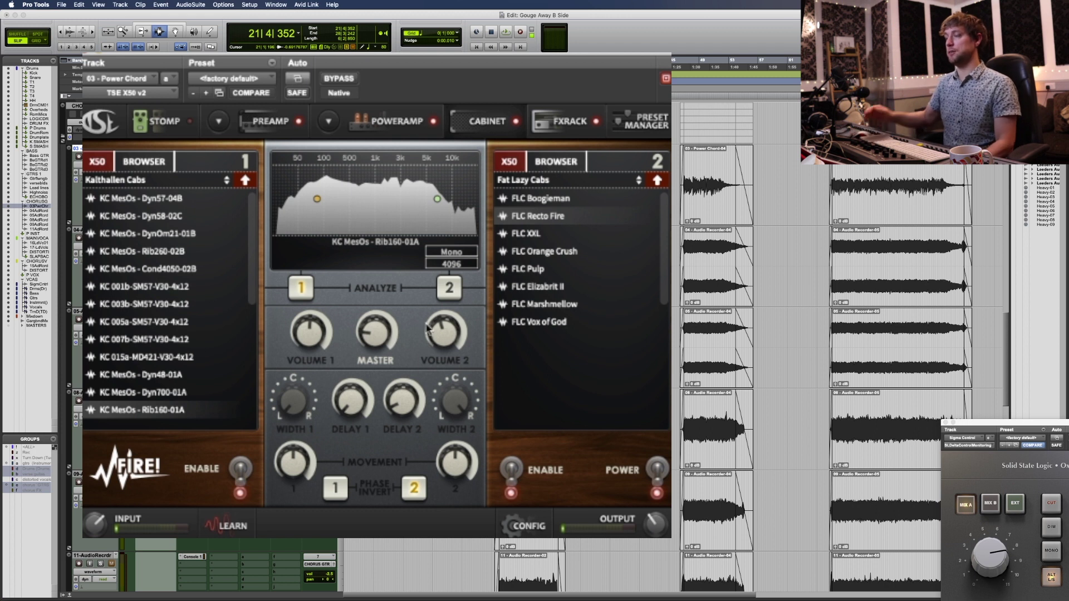
pyautogui.click(508, 472)
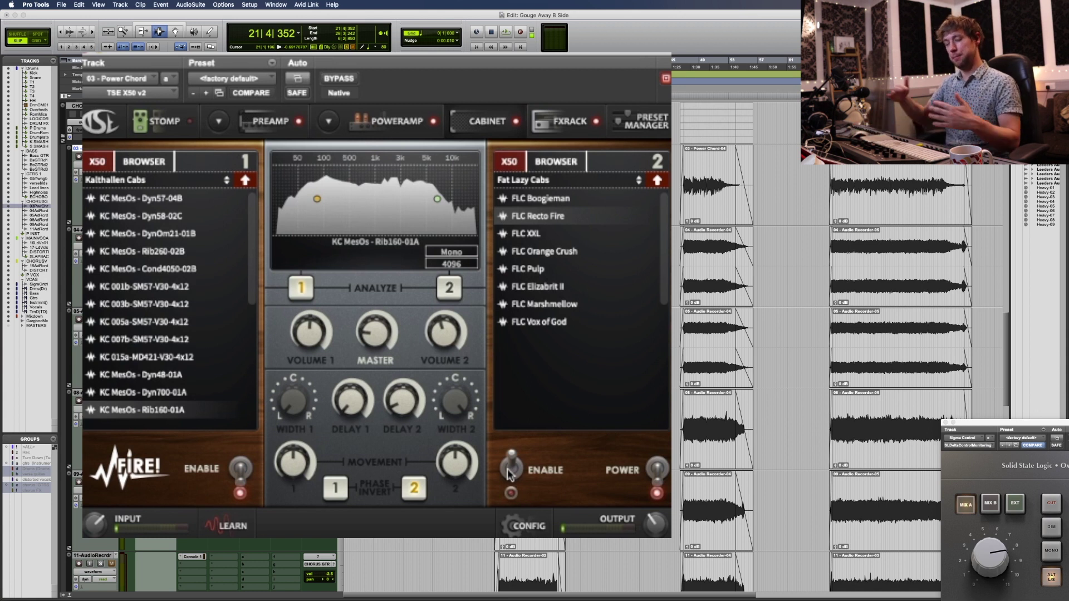
pyautogui.press('space')
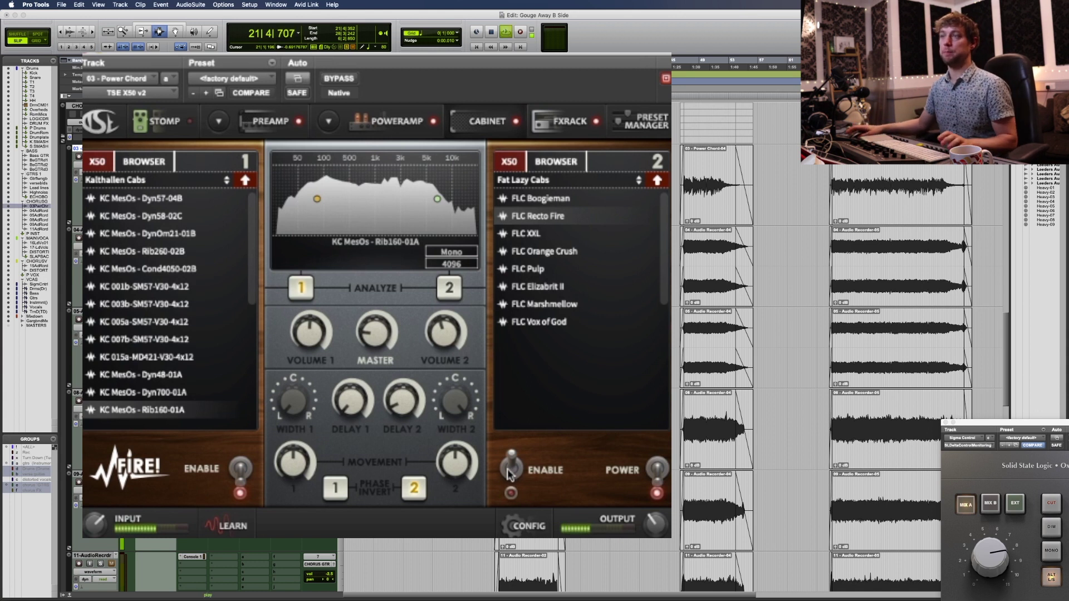
pyautogui.click(523, 469)
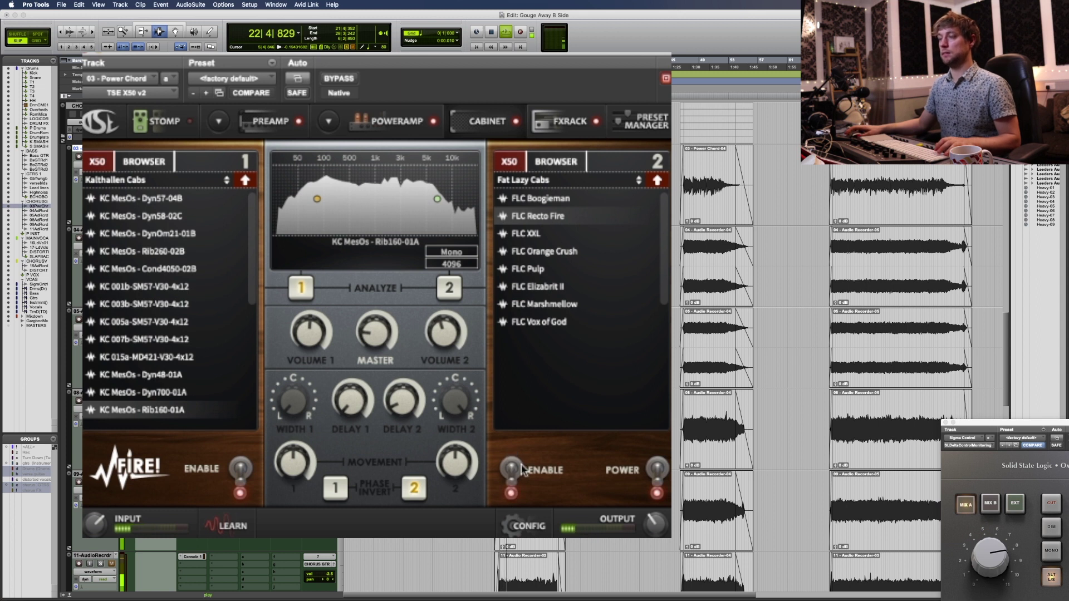
pyautogui.click(527, 471)
pyautogui.click(528, 471)
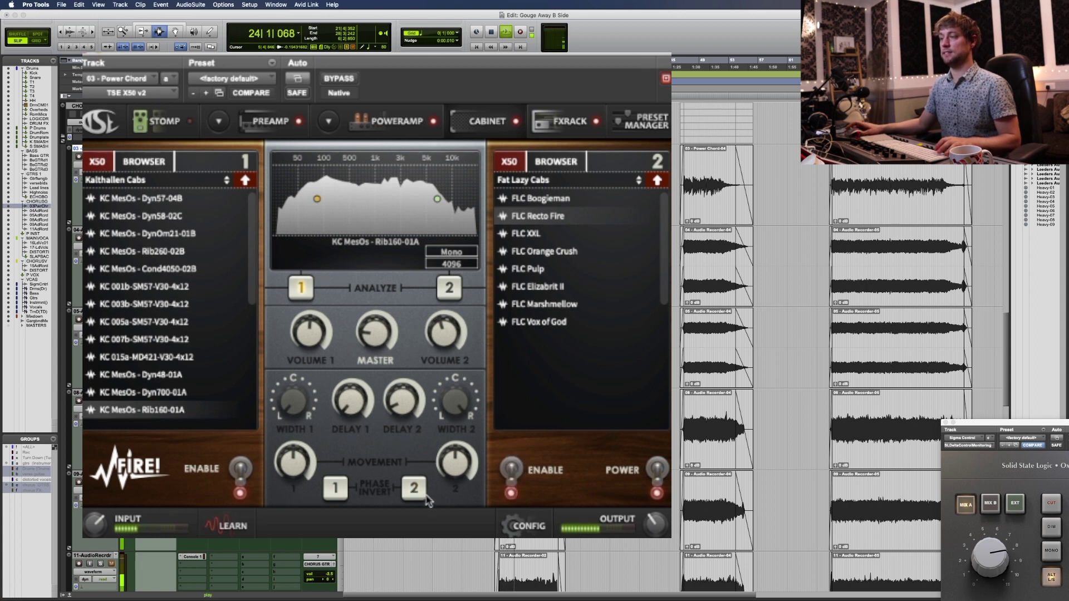
pyautogui.click(509, 475)
pyautogui.click(510, 473)
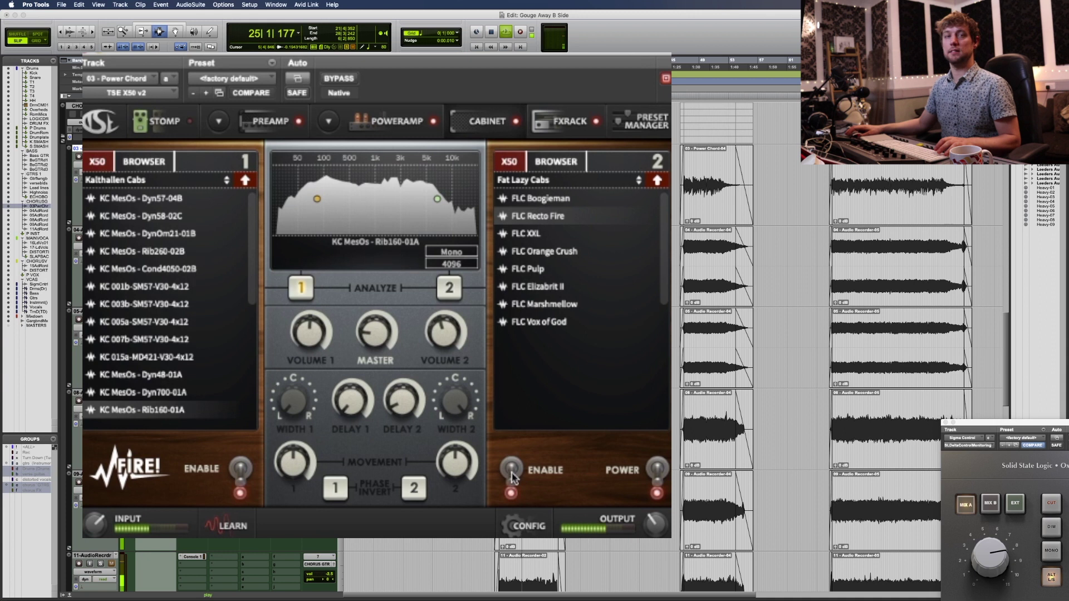
# Step: Switch the cabinet section's power off and on during playback to compare the sound, and stop playback
pyautogui.click(659, 471)
pyautogui.click(662, 471)
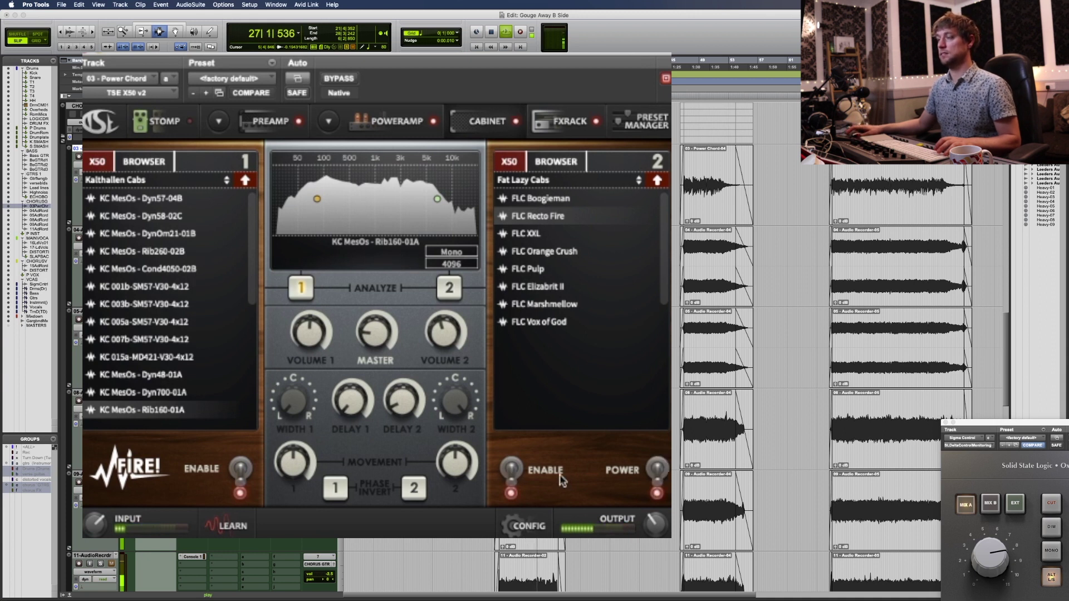
pyautogui.press('space')
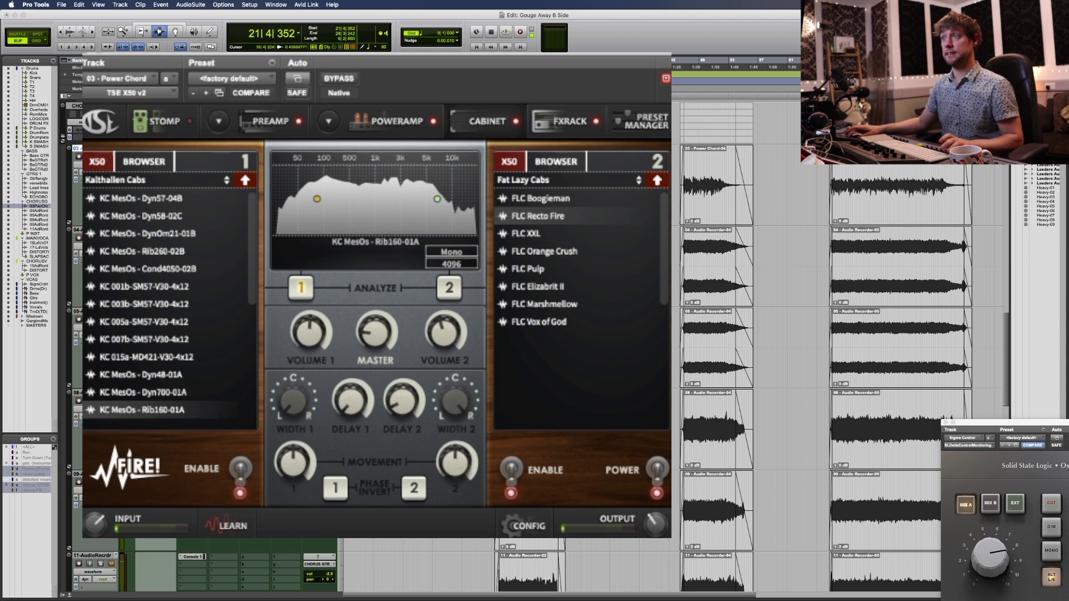
# Step: Open Console 1 on the Power Chord track, audition its settings, and move the plug-in window down, clear of the upper tracks
pyautogui.click(200, 158)
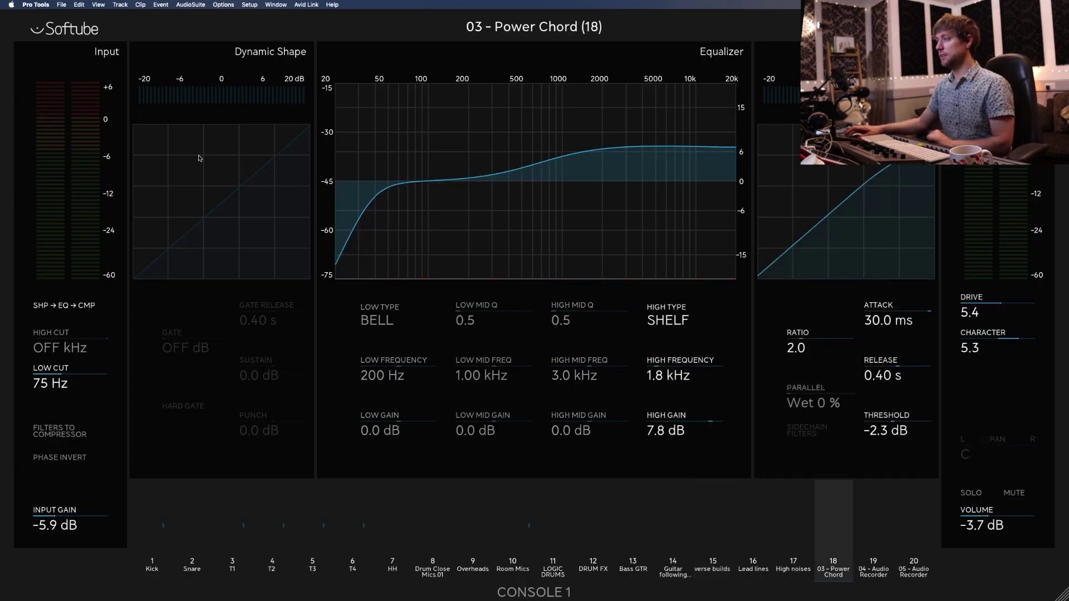
pyautogui.press('space')
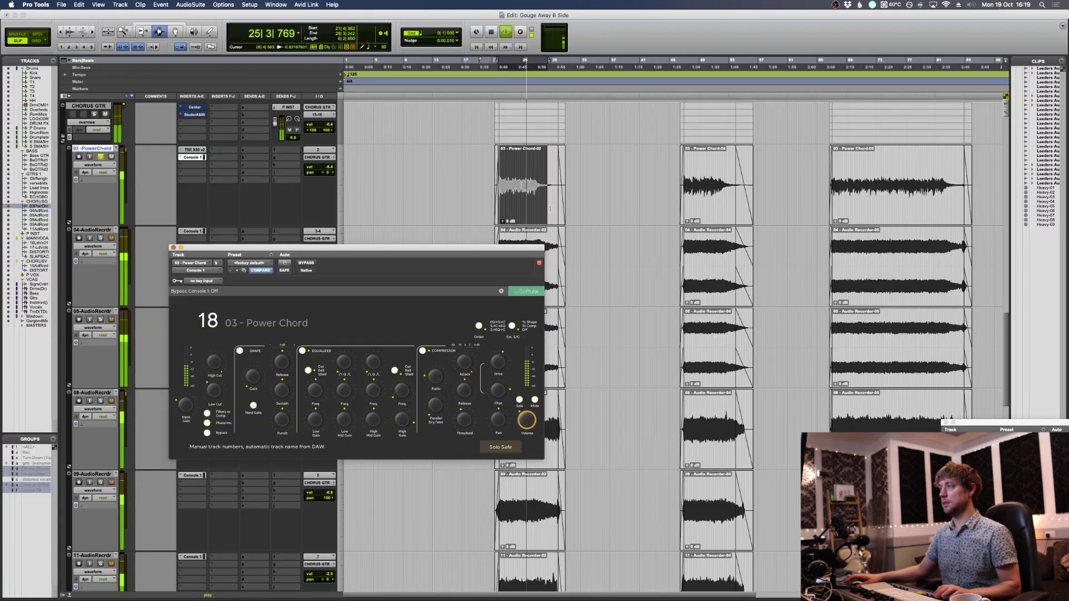
pyautogui.press('space')
pyautogui.moveTo(412, 244); pyautogui.dragTo(439, 411)
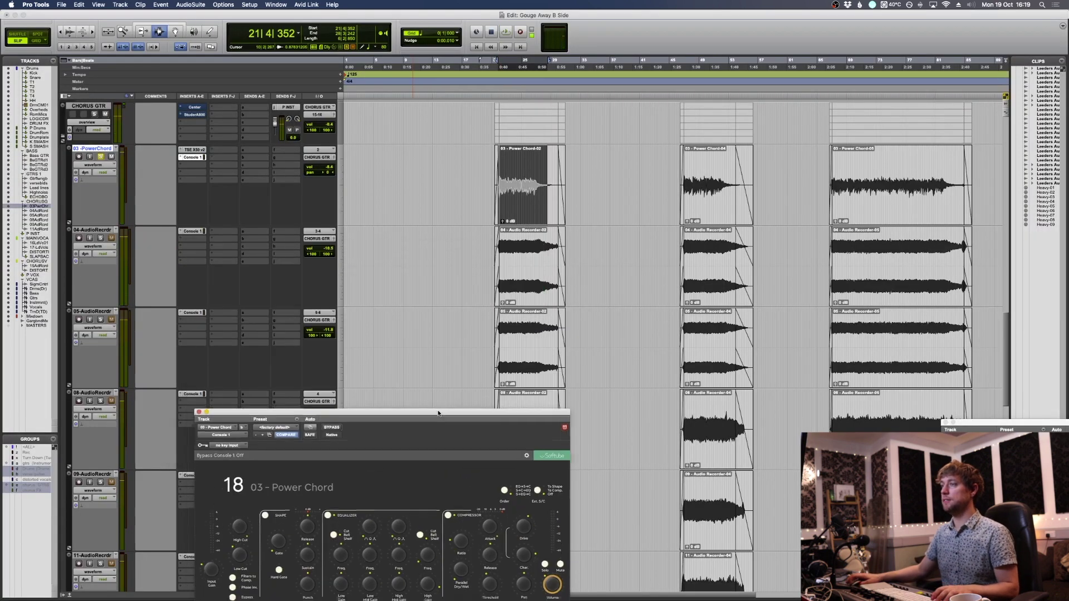
# Step: Place the playback position at the start of the first 05 - Audio Recorder clip and play the soloed chorus guitars
pyautogui.click(518, 271)
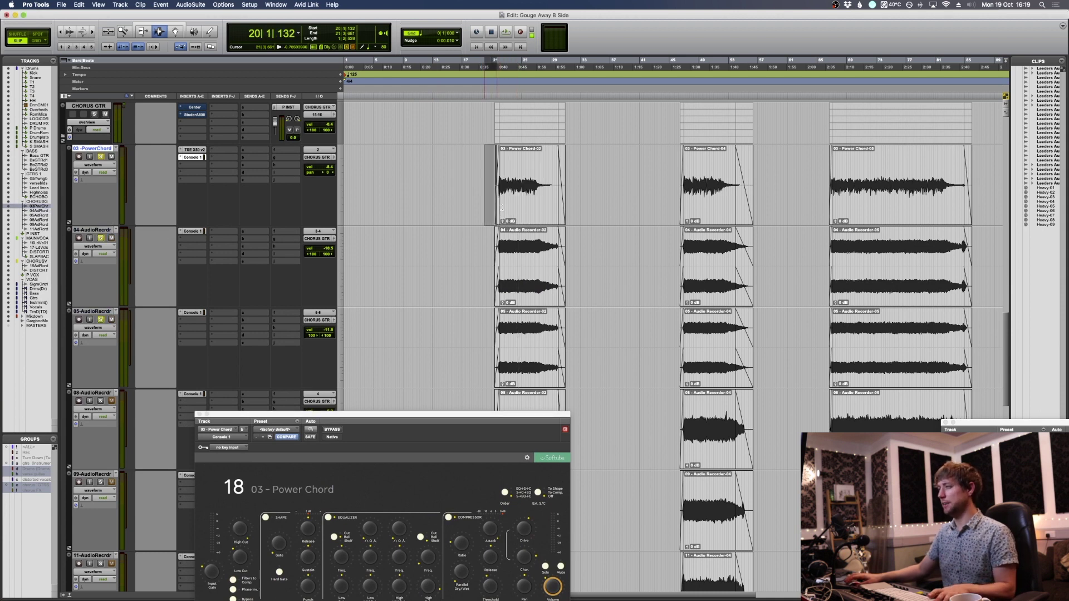
pyautogui.moveTo(498, 212); pyautogui.dragTo(500, 322)
pyautogui.click(500, 321)
pyautogui.press('space')
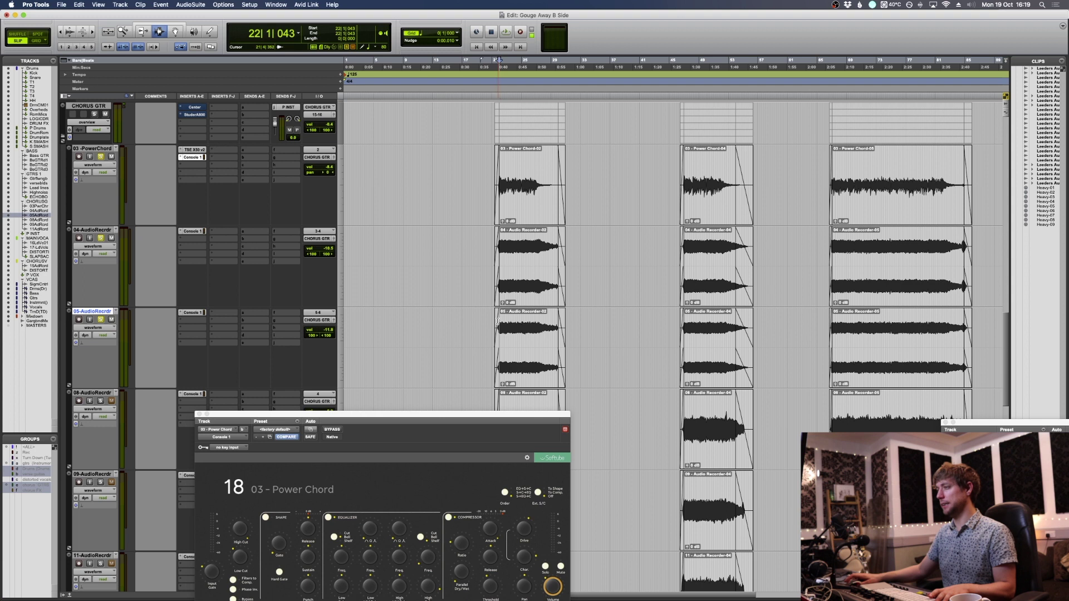
# Step: Show the Mix window, open Console 1 on 04 - Audio Recorder, and leave only that track soloed
pyautogui.press('super+equal')
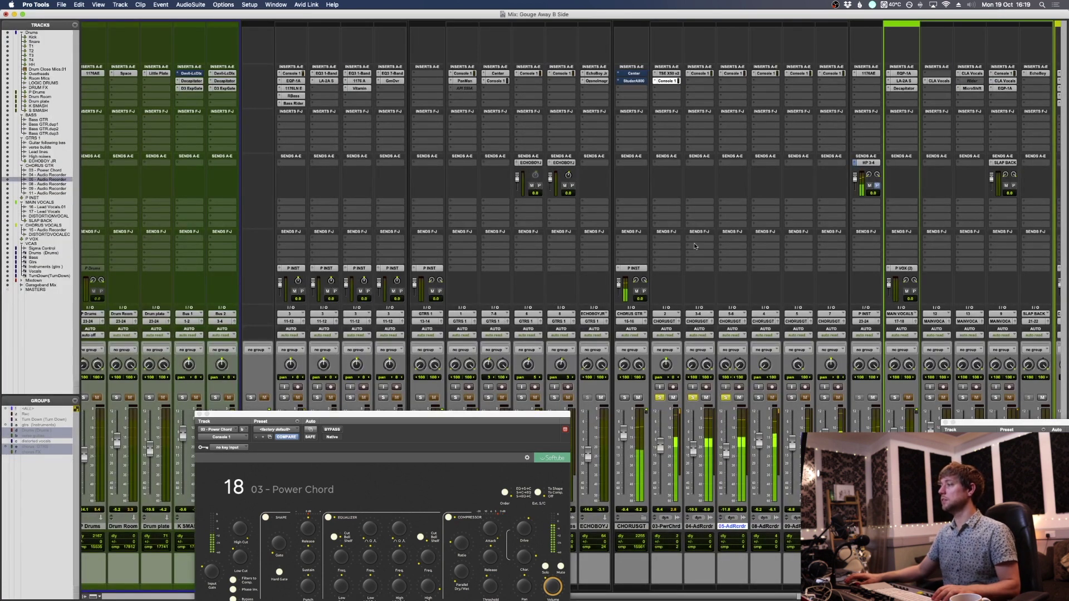
pyautogui.click(705, 74)
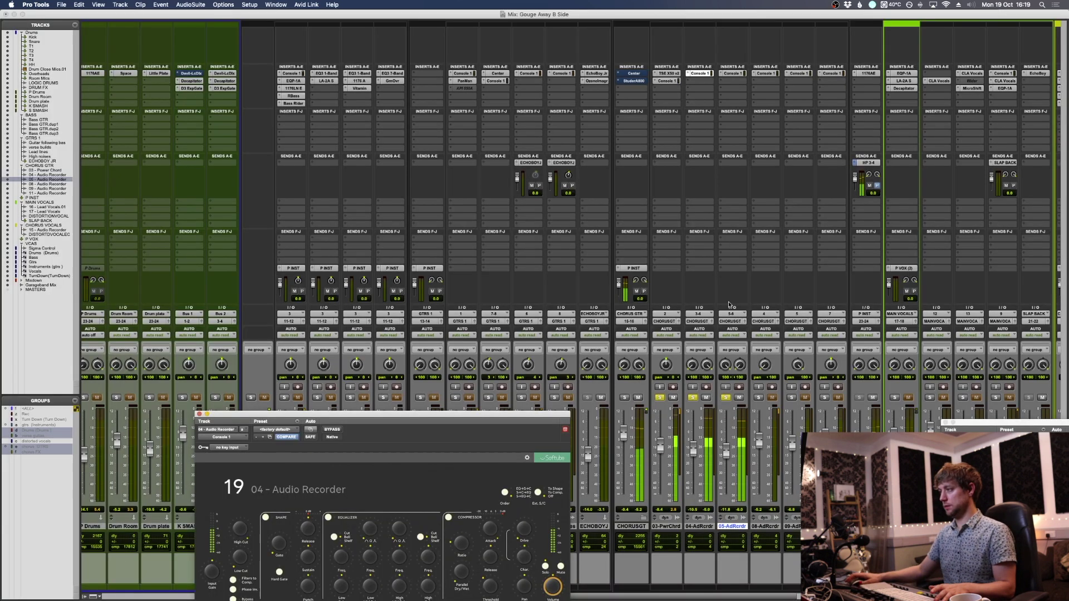
pyautogui.click(692, 398)
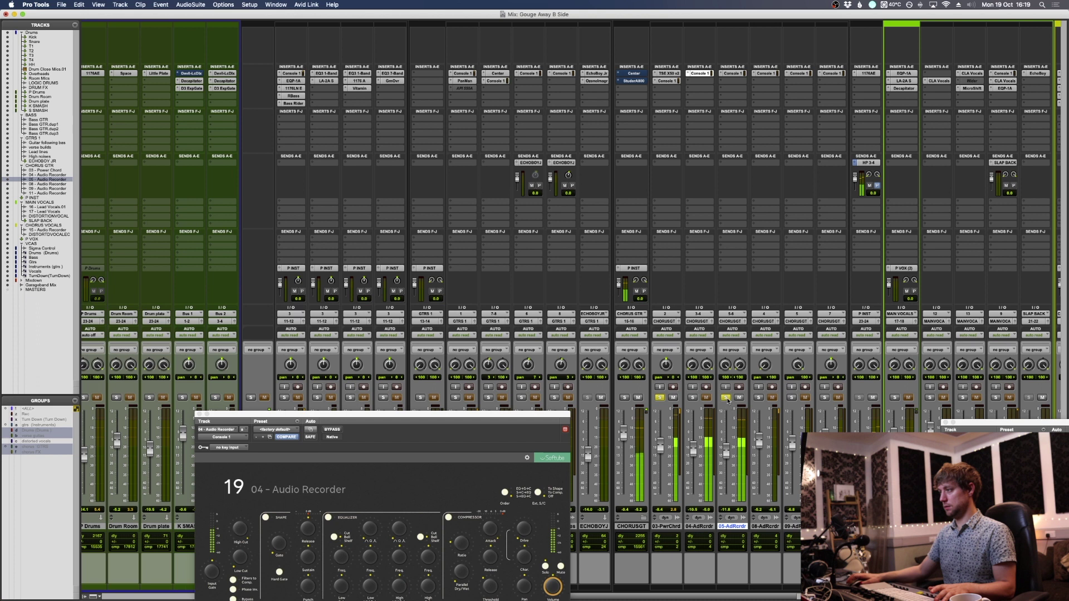
pyautogui.click(661, 397)
pyautogui.click(661, 397)
# Step: Move Console 1 on 04 - Audio Recorder down one insert slot and add a multi-mono Trim plug-in above it
pyautogui.moveTo(700, 83); pyautogui.dragTo(700, 81)
pyautogui.click(701, 78)
pyautogui.press('Escape')
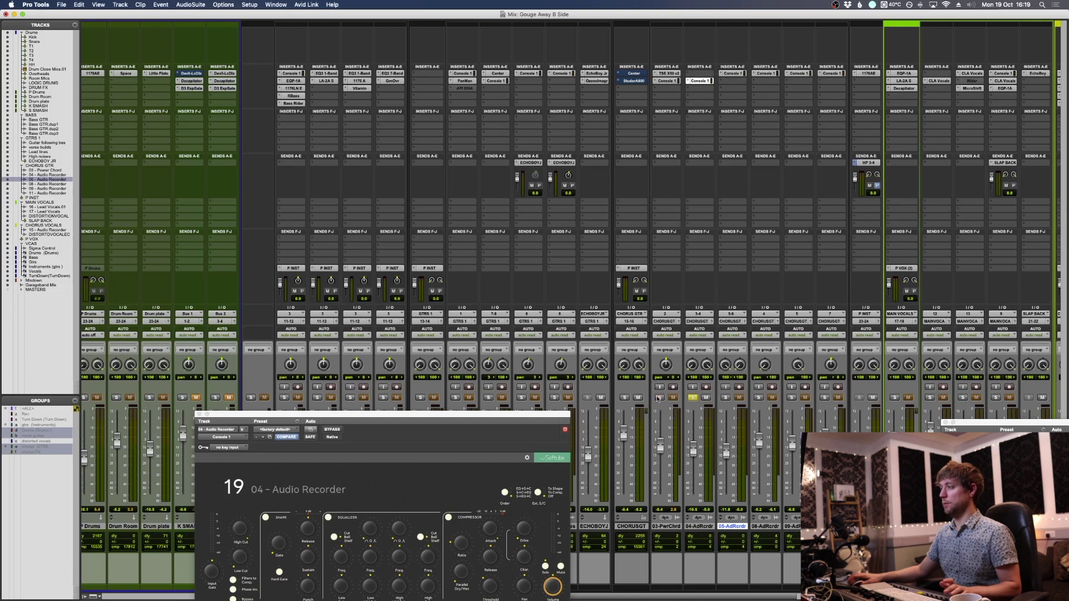
pyautogui.click(698, 76)
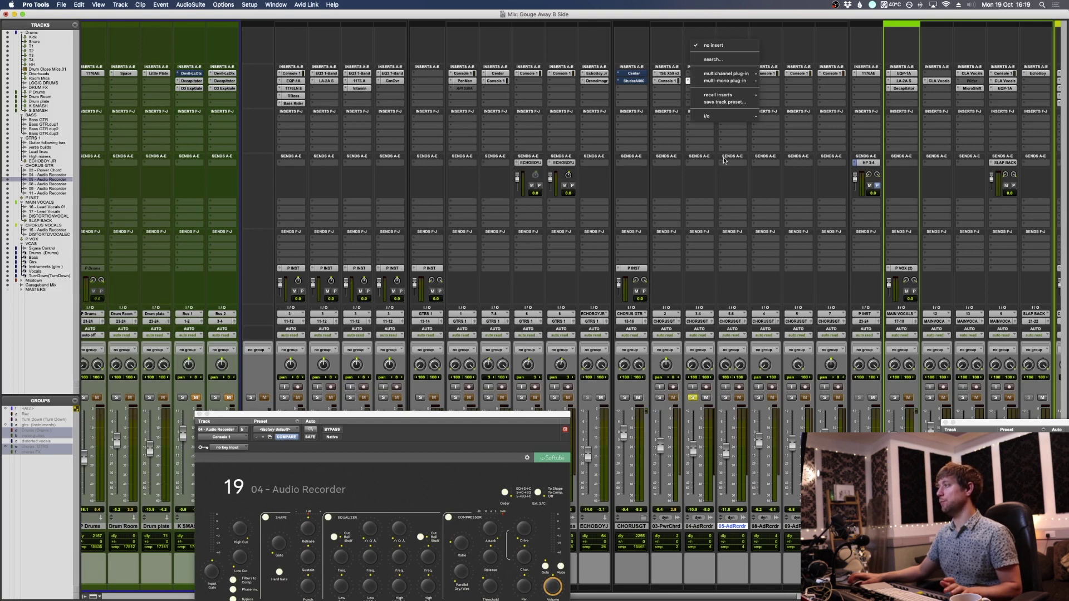
pyautogui.moveTo(724, 80)
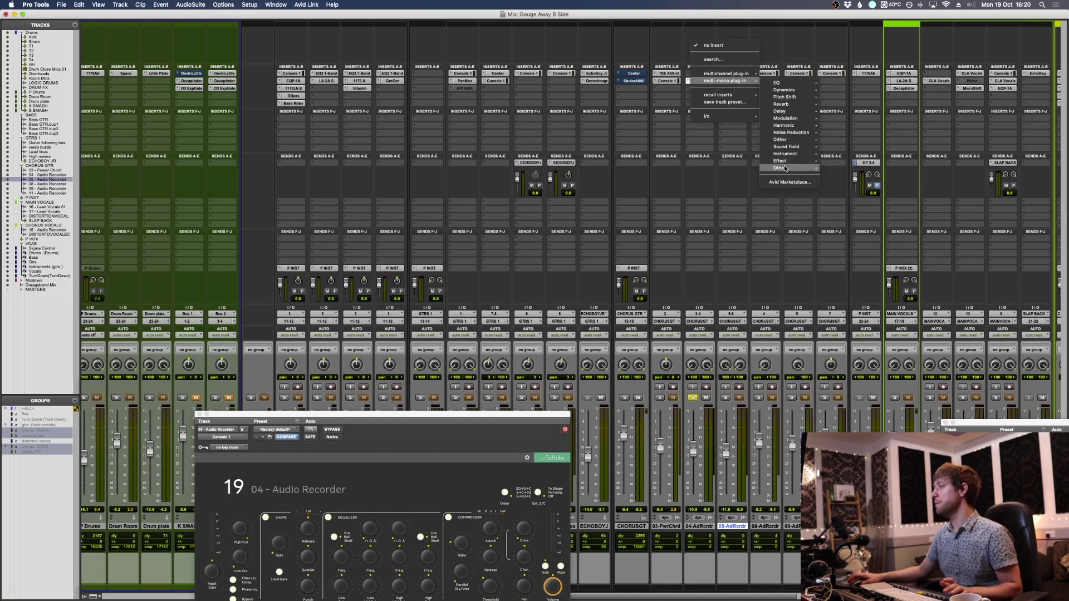
pyautogui.moveTo(779, 167)
pyautogui.click(852, 447)
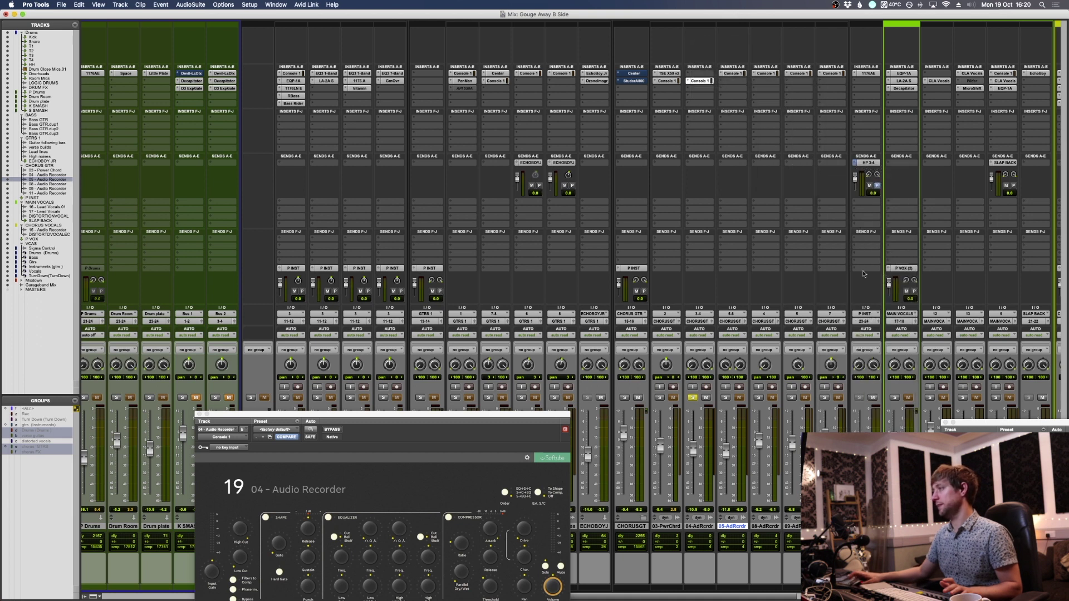
pyautogui.moveTo(378, 432); pyautogui.dragTo(468, 158)
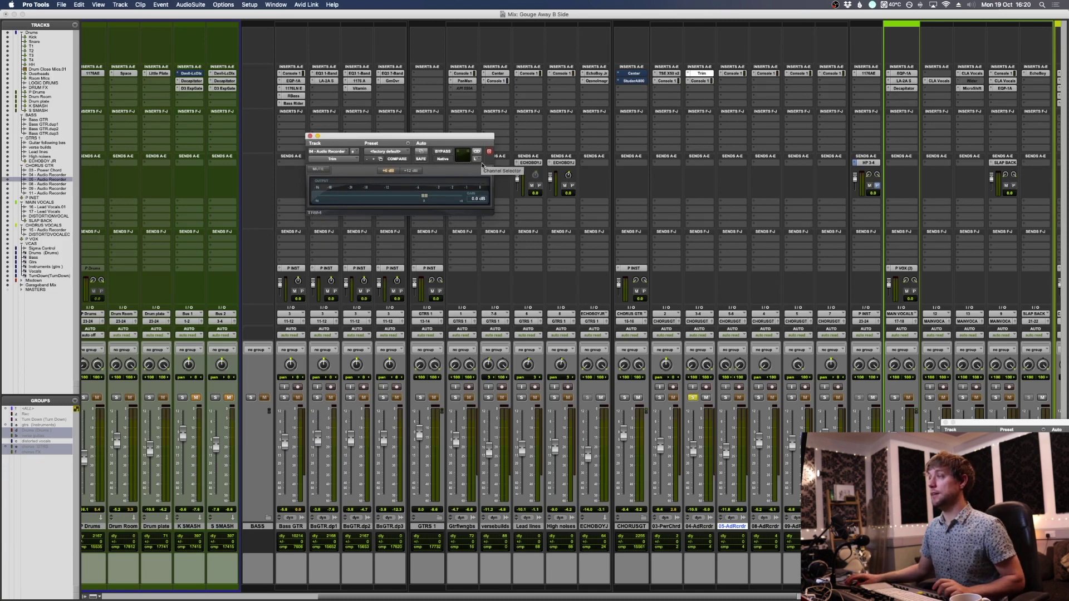
# Step: Toggle phase inversion on Trim's left channel during playback to compare the stereo sound of 04 - Audio Recorder
pyautogui.click(478, 160)
pyautogui.click(486, 169)
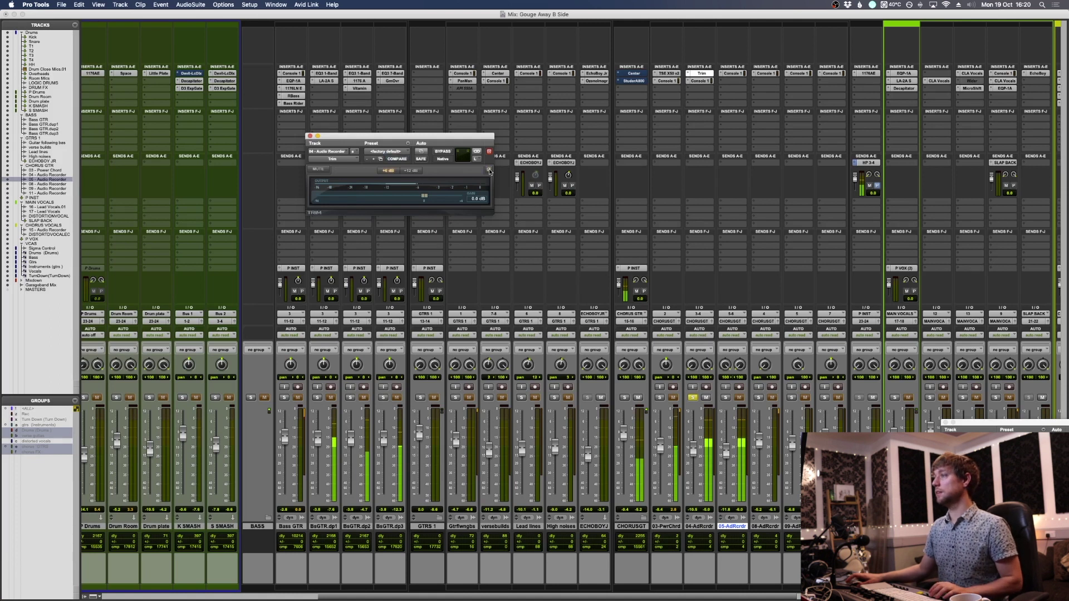
pyautogui.click(489, 170)
pyautogui.click(489, 170)
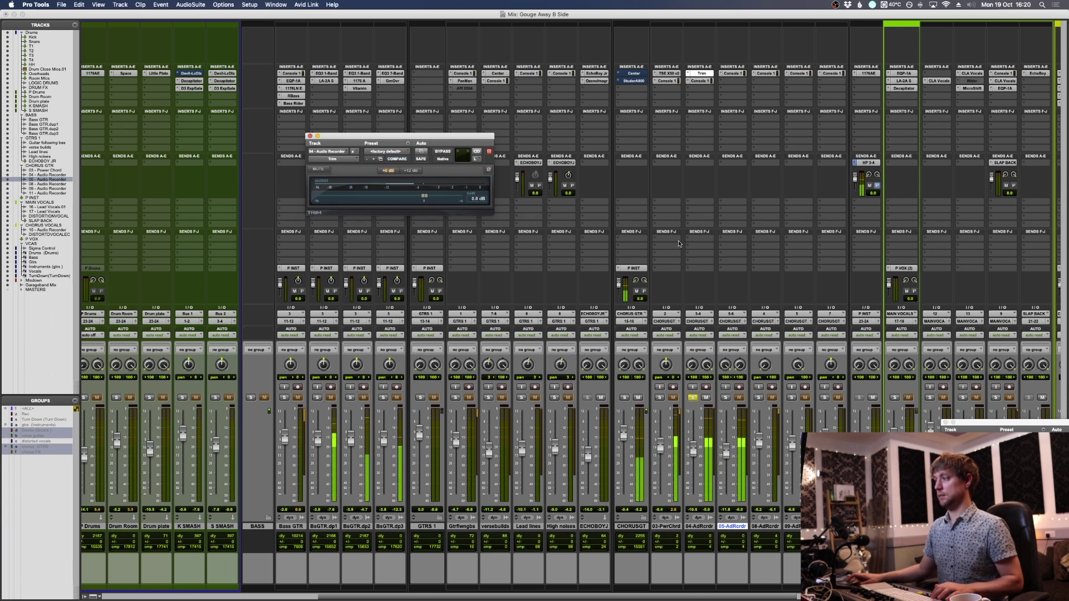
# Step: Bypass Console 1 on 04 - Audio Recorder and recheck Trim's phase inversion with its right channel selected
pyautogui.click(702, 81)
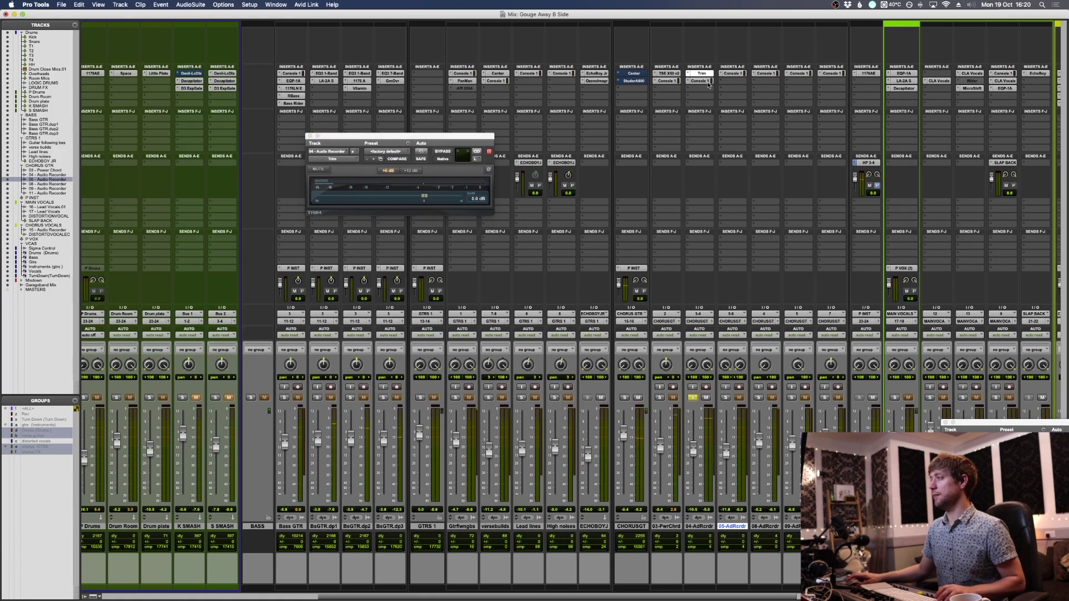
pyautogui.click(704, 73)
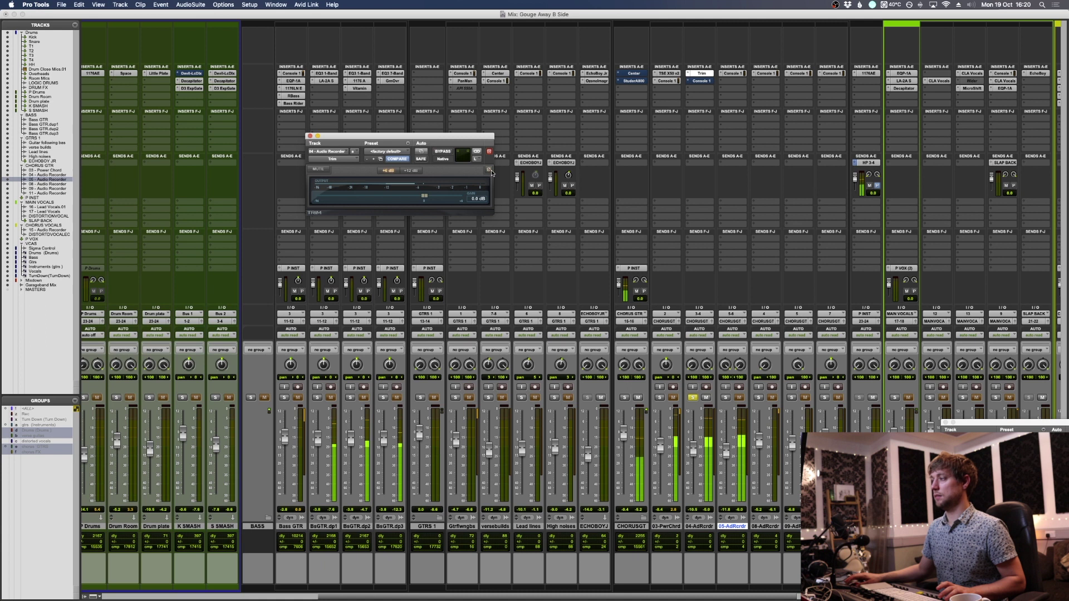
pyautogui.click(475, 159)
pyautogui.click(483, 171)
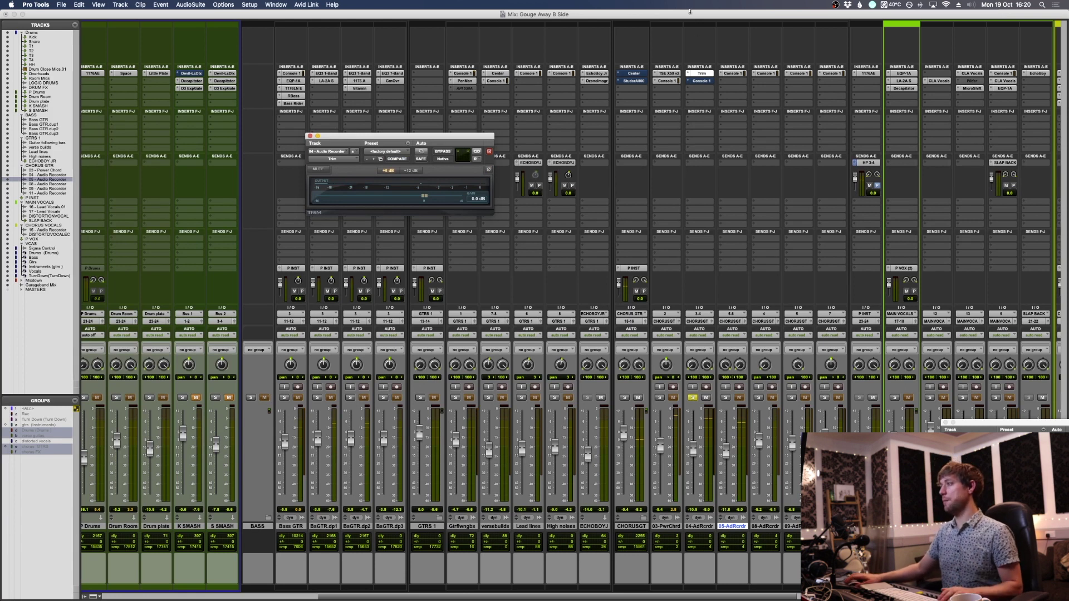
# Step: Shift Console 1 on 05 - Audio Recorder down one slot and move Trim from 04 - Audio Recorder into the freed slot
pyautogui.keyDown('ctrl'); pyautogui.keyDown('super'); pyautogui.click(701, 73); pyautogui.keyUp('super'); pyautogui.keyUp('ctrl')
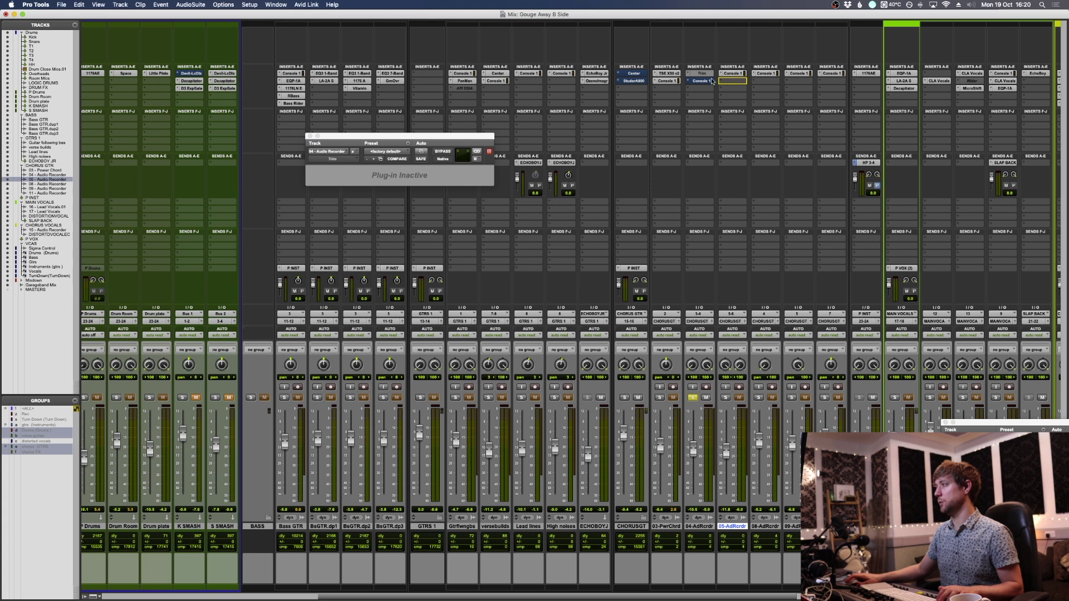
pyautogui.keyDown('ctrl'); pyautogui.keyDown('super'); pyautogui.click(701, 74); pyautogui.keyUp('super'); pyautogui.keyUp('ctrl')
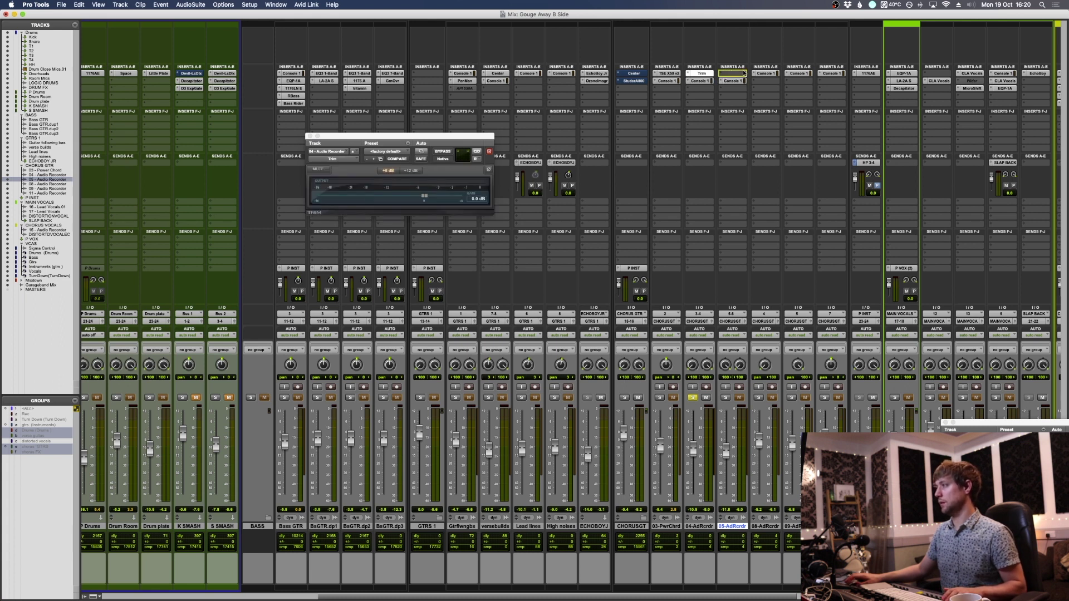
pyautogui.moveTo(736, 76); pyautogui.dragTo(737, 75)
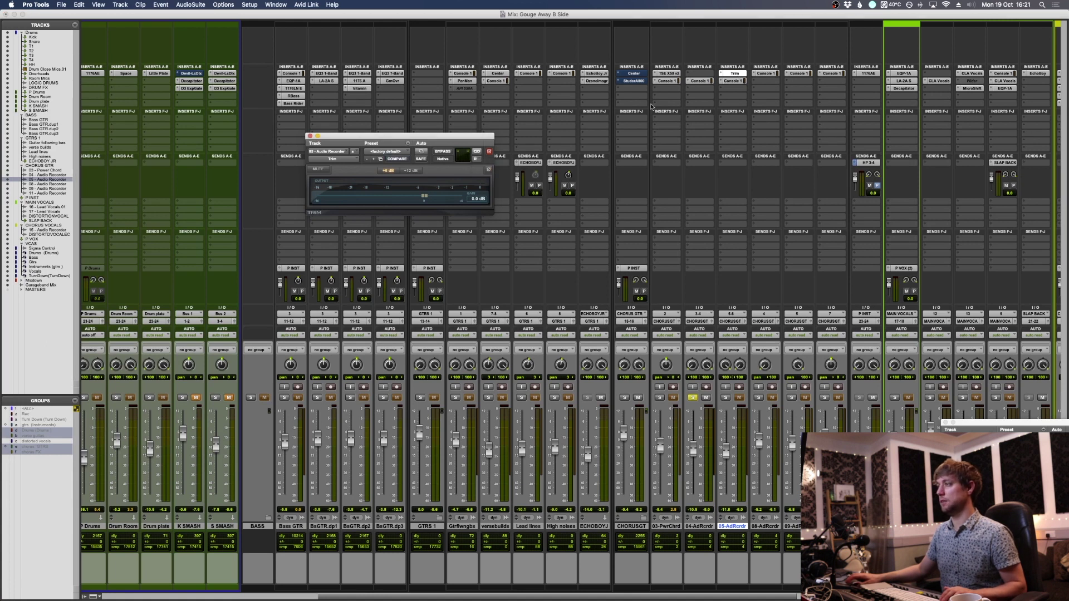
# Step: Solo 05 - Audio Recorder, toggle Trim's bypass during playback to compare its phase inversion, and make Trim inactive
pyautogui.click(443, 152)
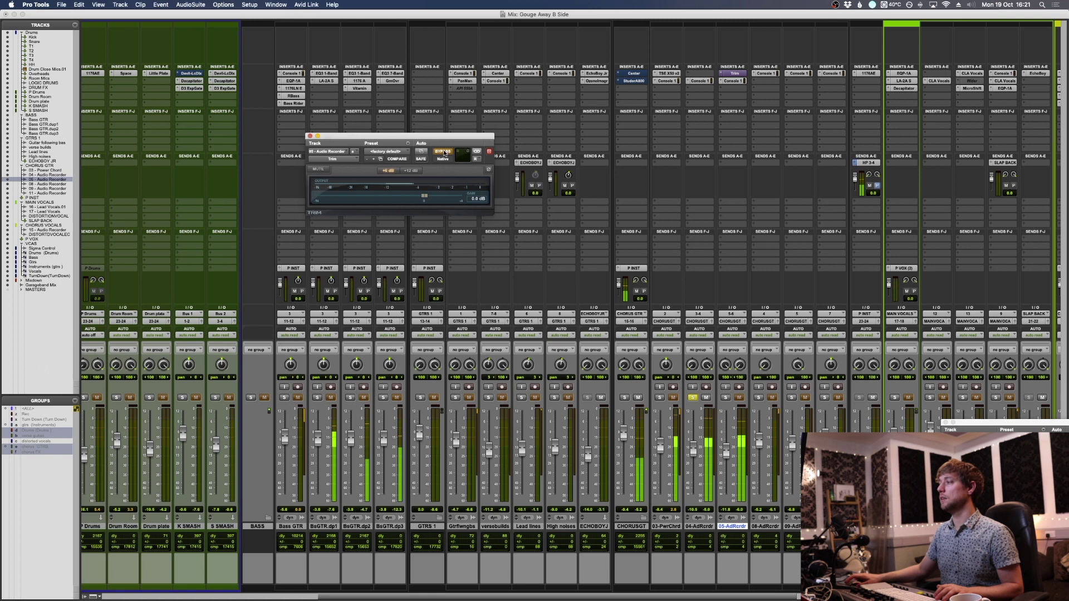
pyautogui.click(725, 397)
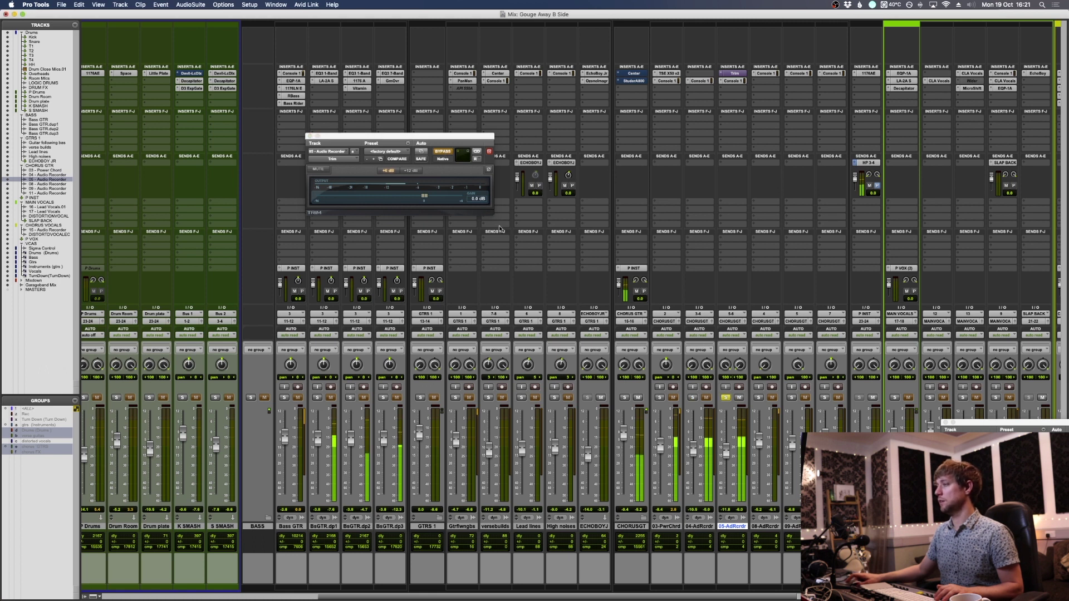
pyautogui.click(440, 153)
pyautogui.click(440, 152)
pyautogui.click(440, 152)
pyautogui.click(441, 152)
pyautogui.click(452, 153)
pyautogui.click(437, 152)
pyautogui.click(437, 153)
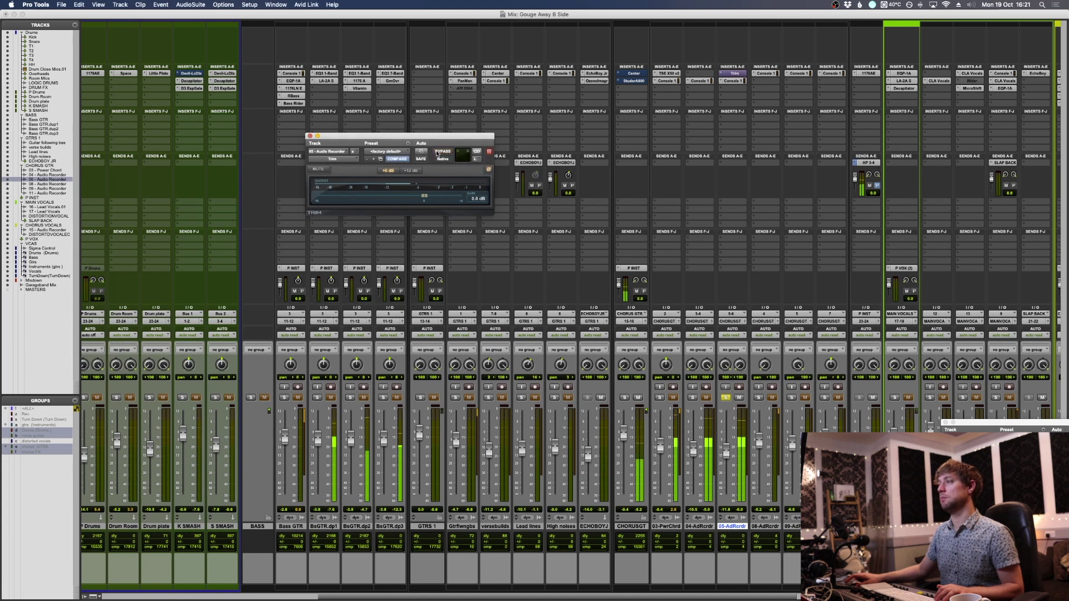
pyautogui.click(437, 153)
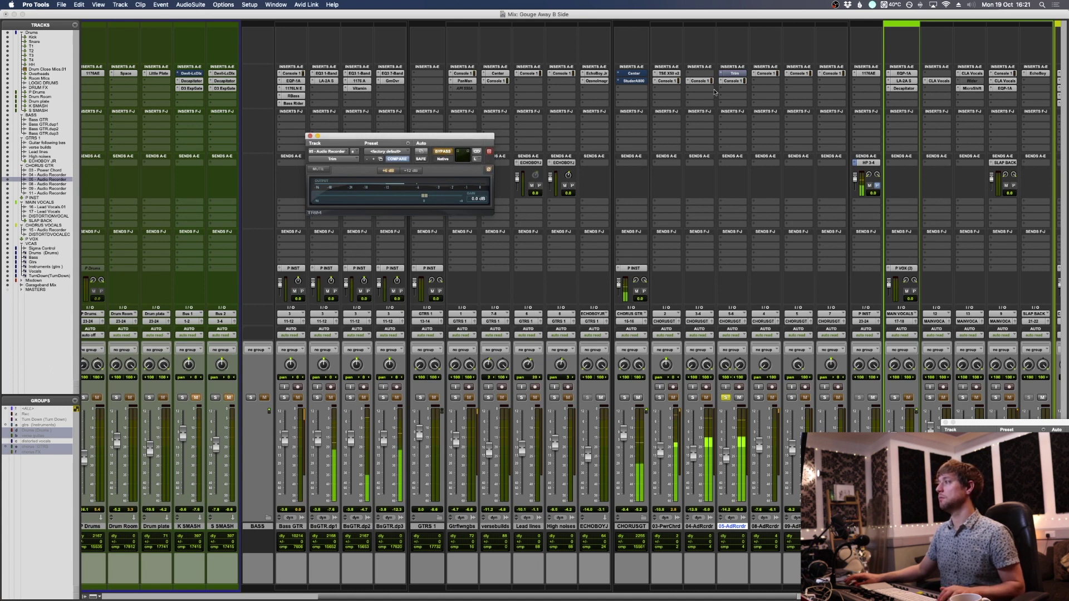
pyautogui.keyDown('ctrl'); pyautogui.keyDown('super'); pyautogui.click(734, 73); pyautogui.keyUp('super'); pyautogui.keyUp('ctrl')
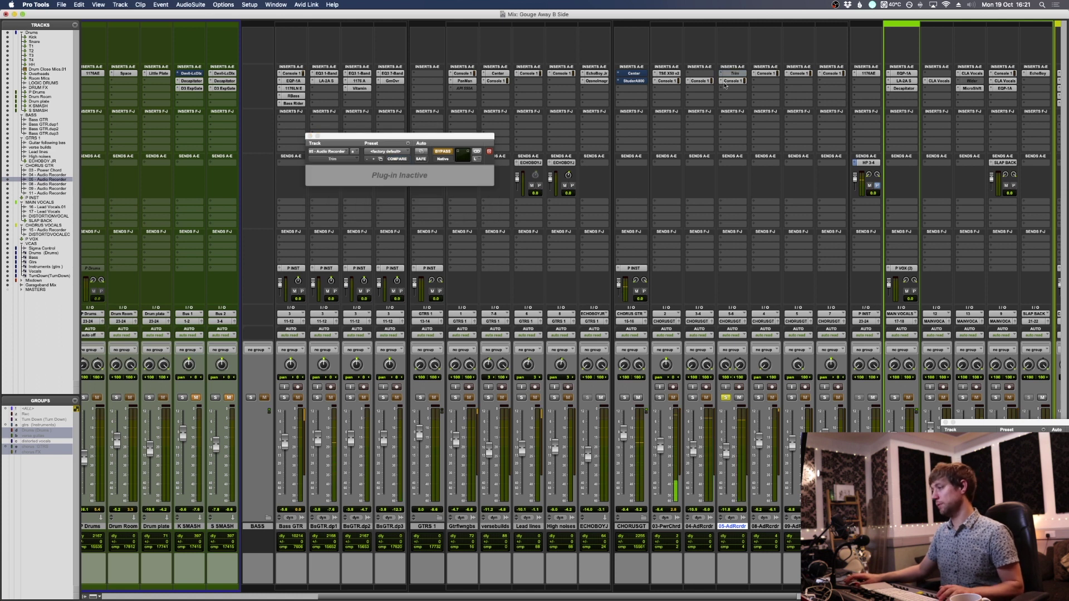
# Step: Audition different solo combinations of the Power Chord, 04 and 05 - Audio Recorder tracks, ending with all three soloed
pyautogui.click(692, 397)
pyautogui.click(660, 397)
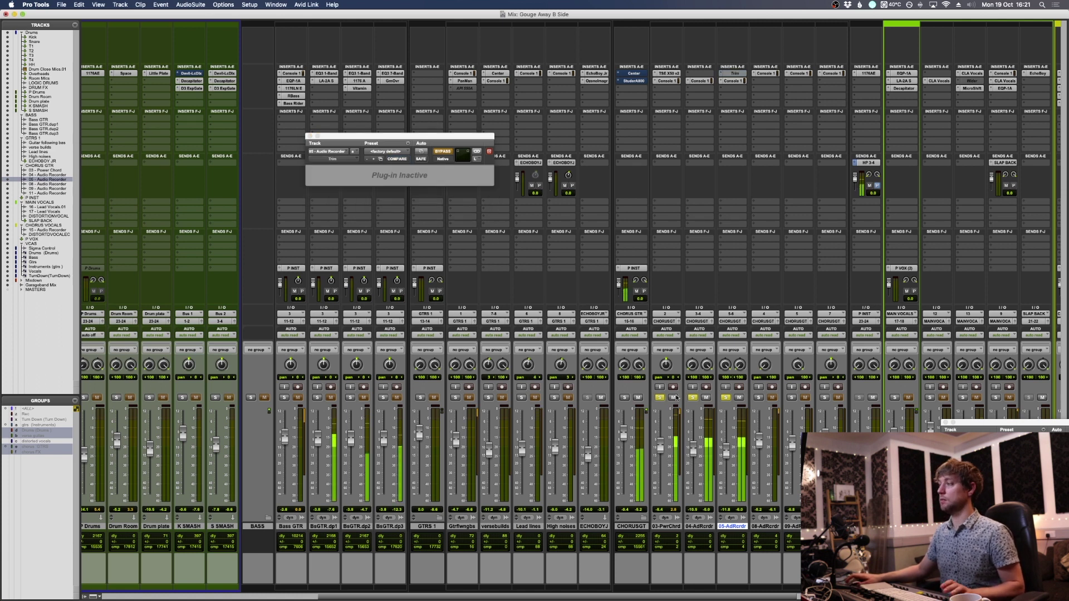
pyautogui.click(659, 397)
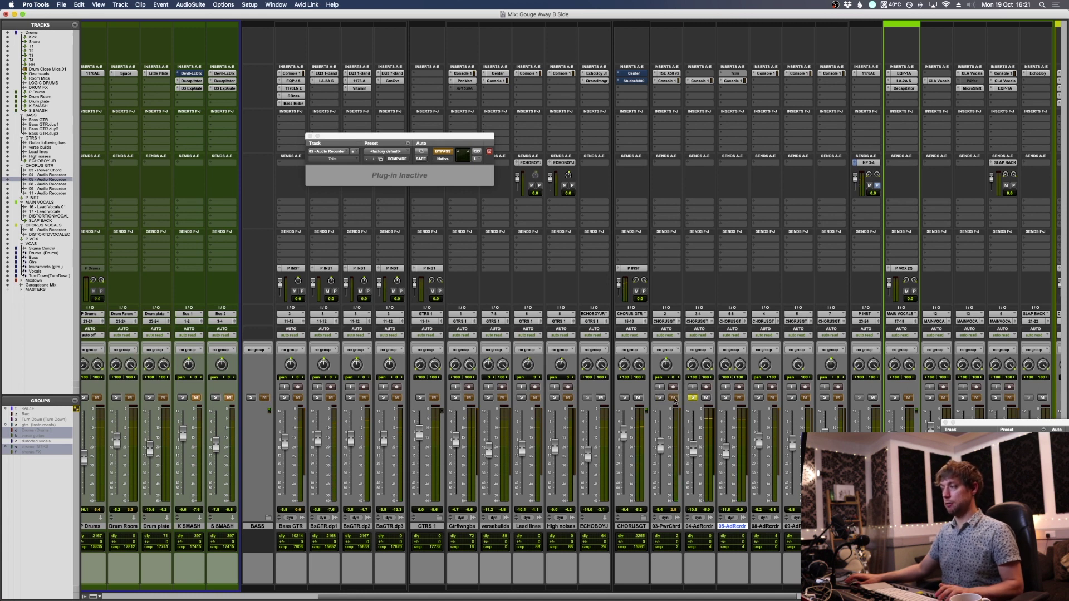
pyautogui.click(660, 397)
pyautogui.click(693, 397)
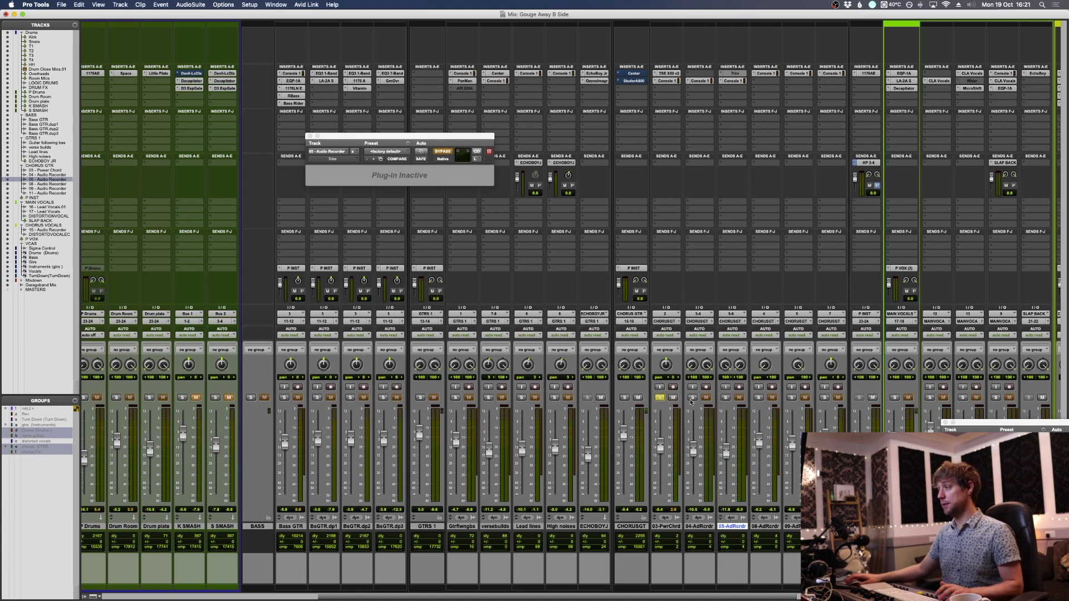
pyautogui.press('space')
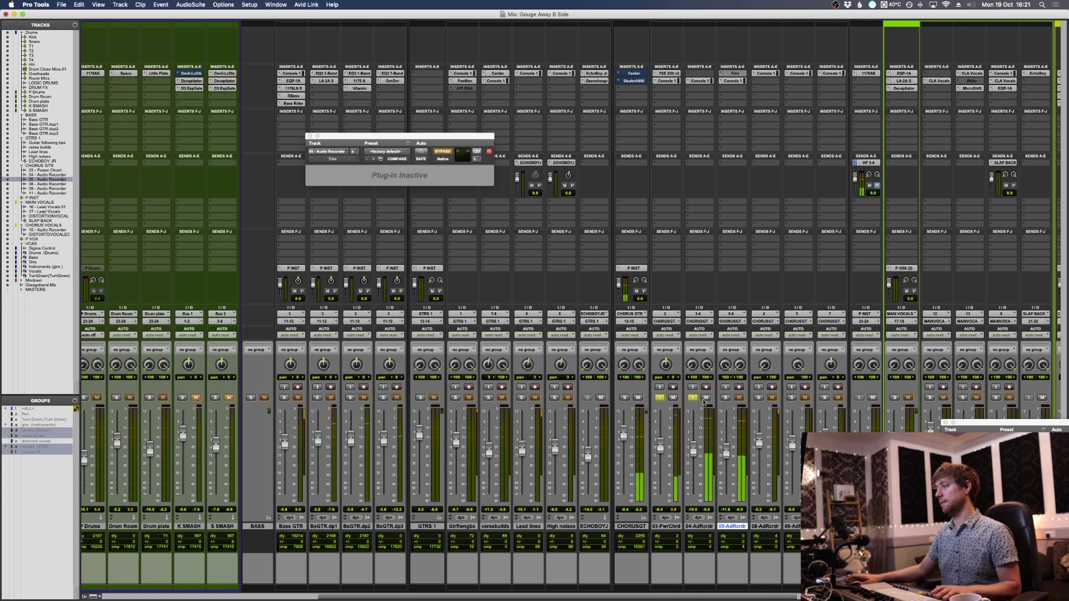
pyautogui.click(726, 397)
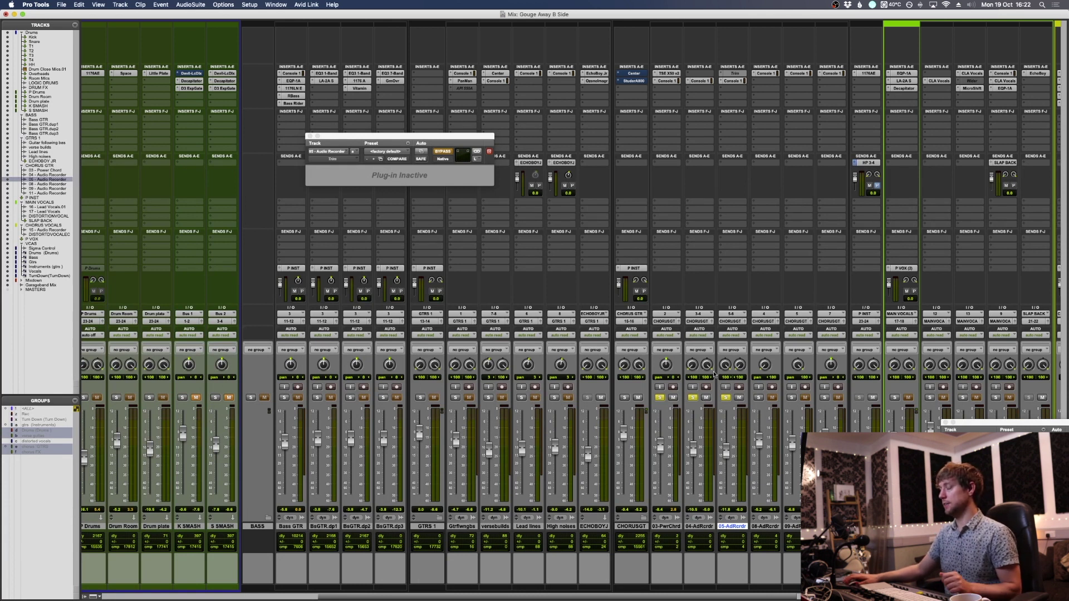
# Step: Clear all track solos and return to the Edit window
pyautogui.keyDown('alt'); pyautogui.click(725, 398); pyautogui.keyUp('alt')
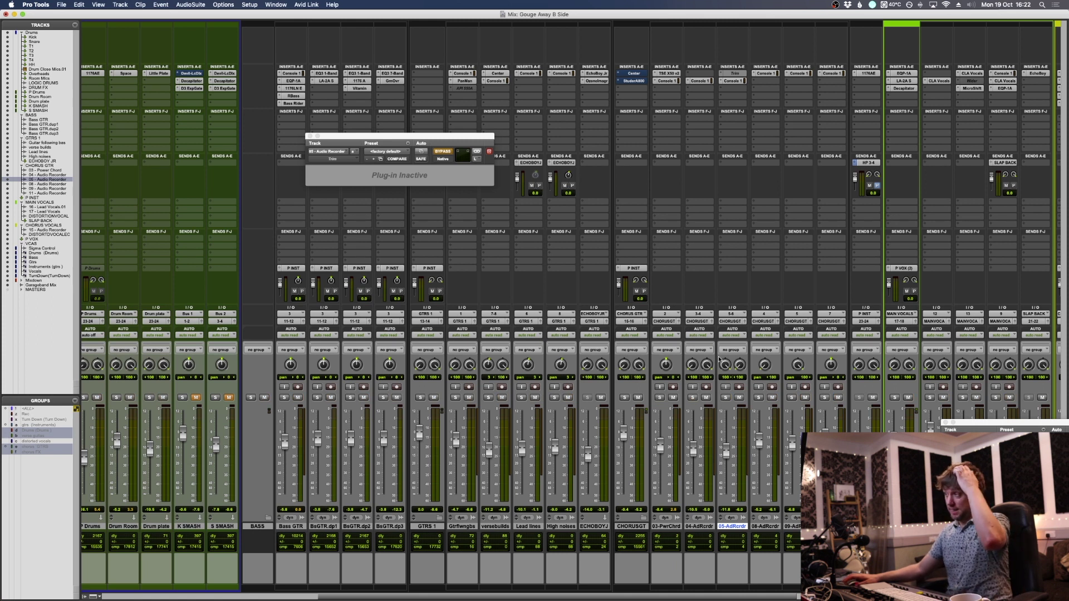
pyautogui.press('super+equal')
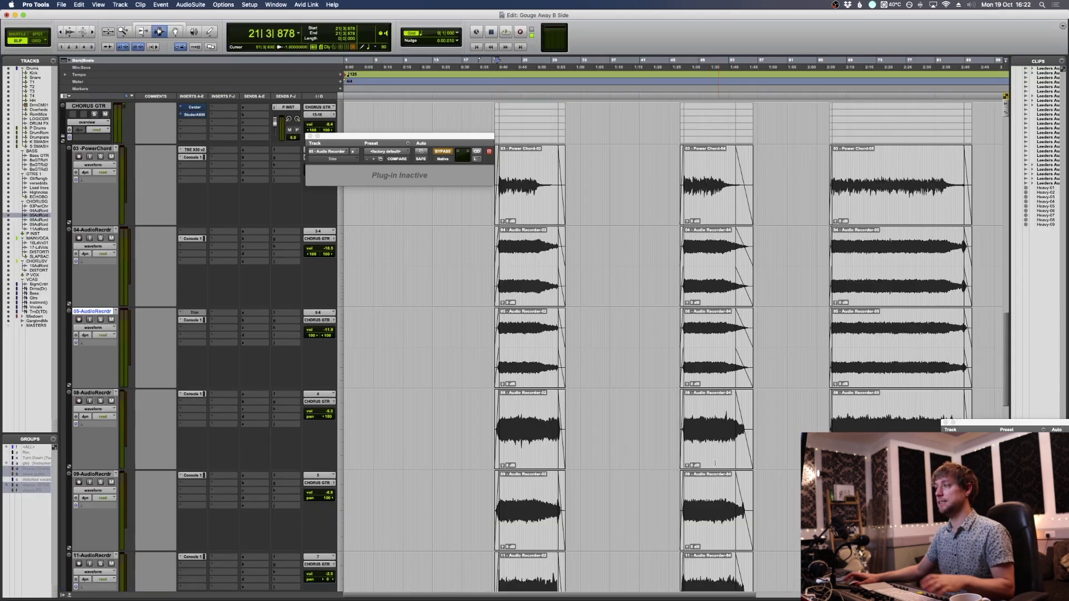
# Step: Solo the 08, 09 and 11 - Audio Recorder tracks and play from just before the first chorus
pyautogui.scroll(-5, 602, 352)
pyautogui.moveTo(475, 206); pyautogui.dragTo(927, 390)
pyautogui.hotkey('shift', 's')
pyautogui.click(465, 240)
pyautogui.press('space')
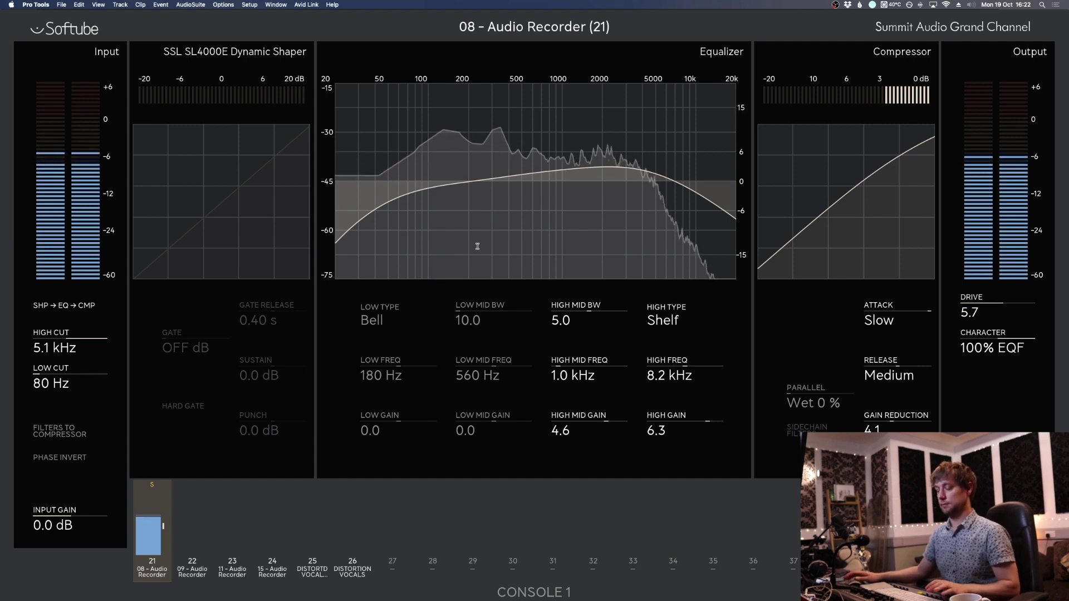
# Step: Audition 08 - Audio Recorder in Console 1, toggling the whole channel's bypass during playback to compare processed and dry sound
pyautogui.press('shift')
pyautogui.press('space')
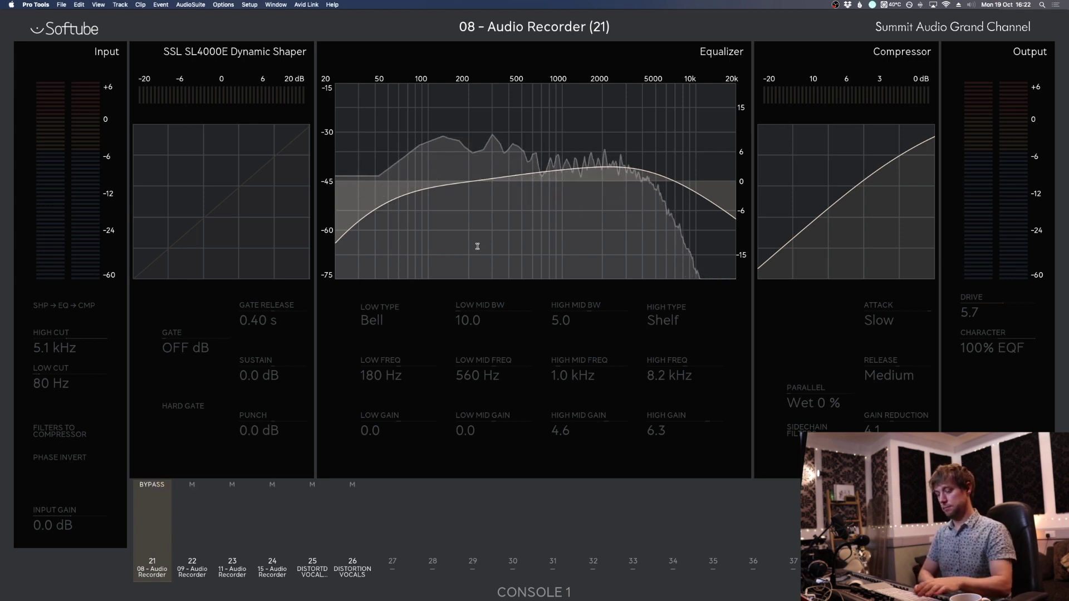
pyautogui.press('space')
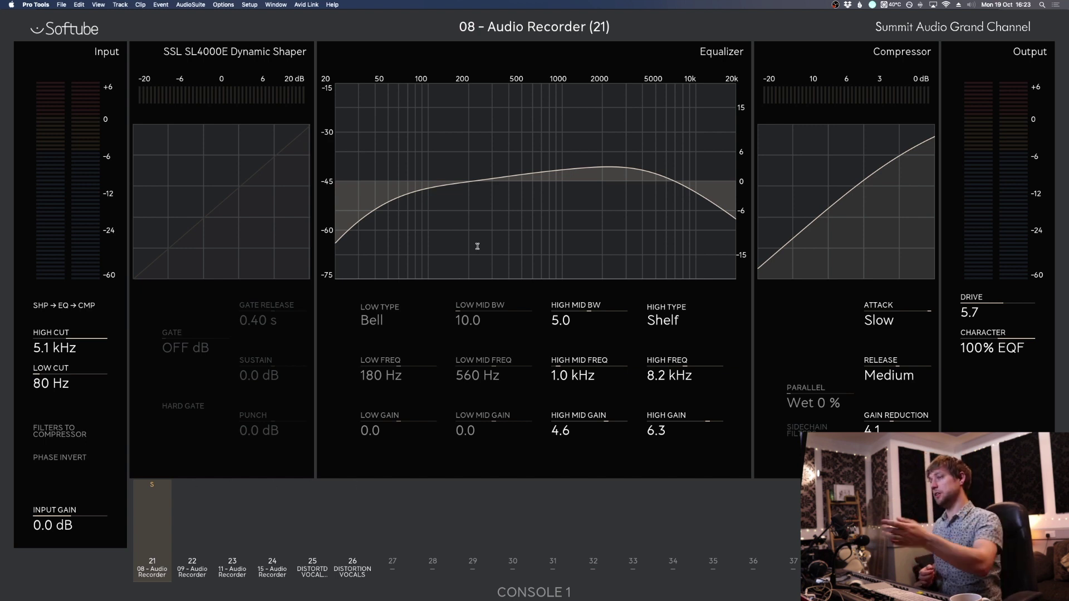
pyautogui.press('space')
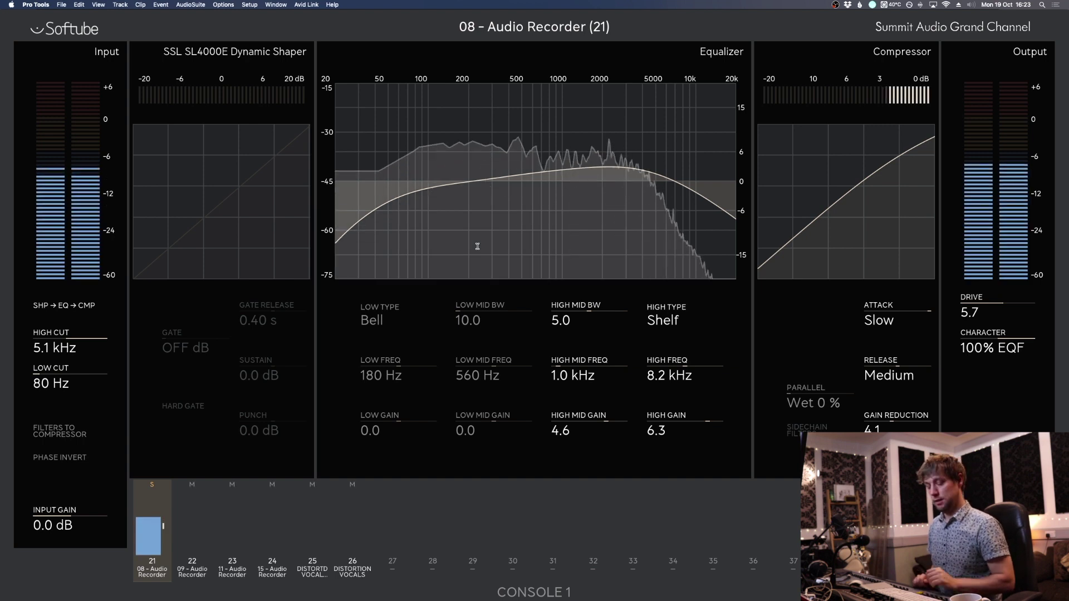
pyautogui.press('space')
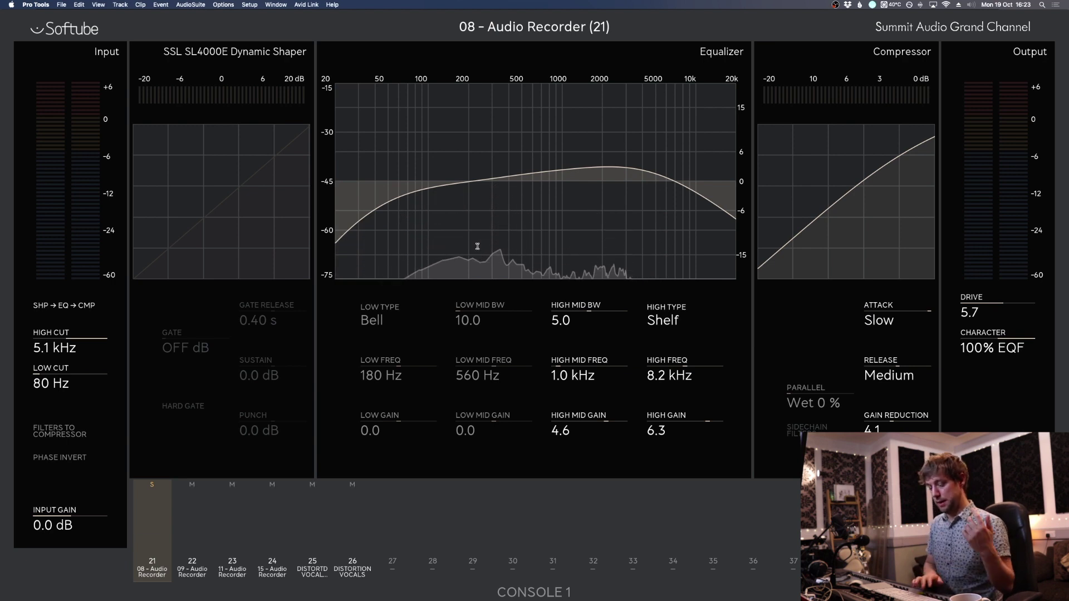
pyautogui.hotkey('shift', 'a')
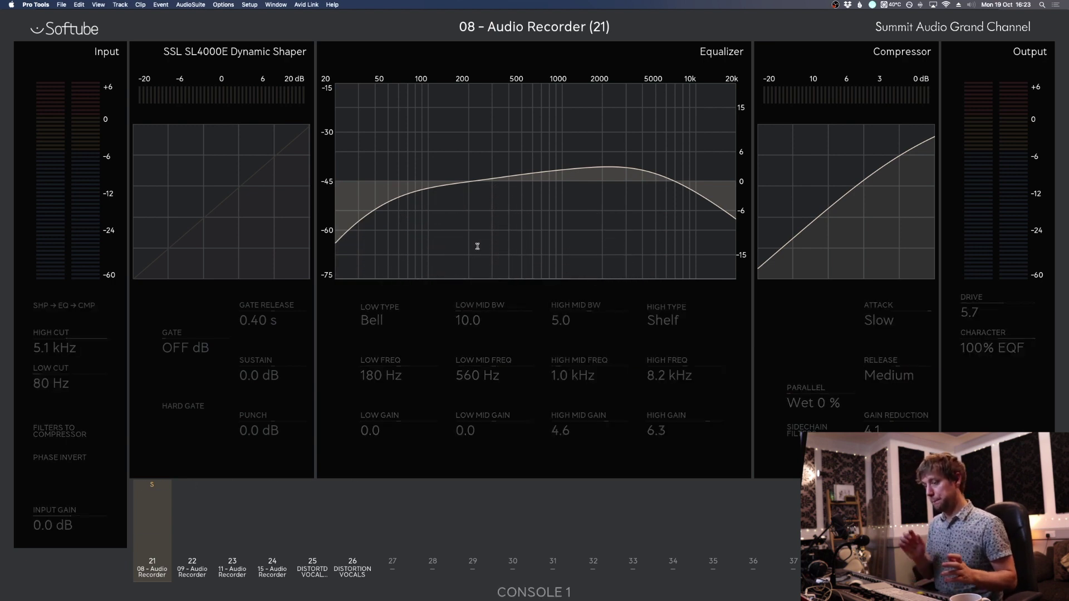
pyautogui.press('space')
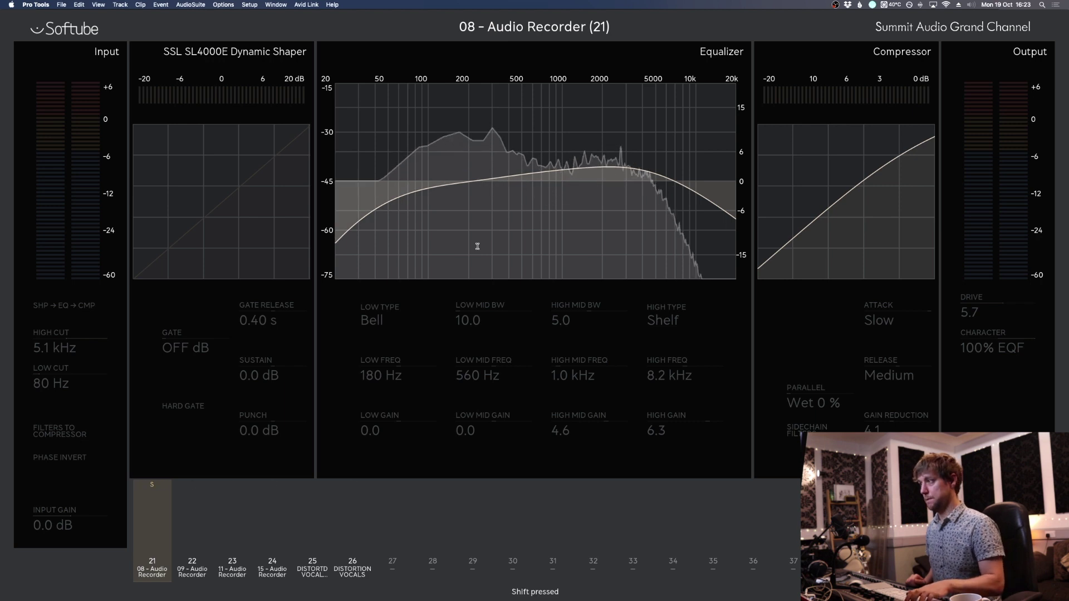
pyautogui.hotkey('shift', 'a')
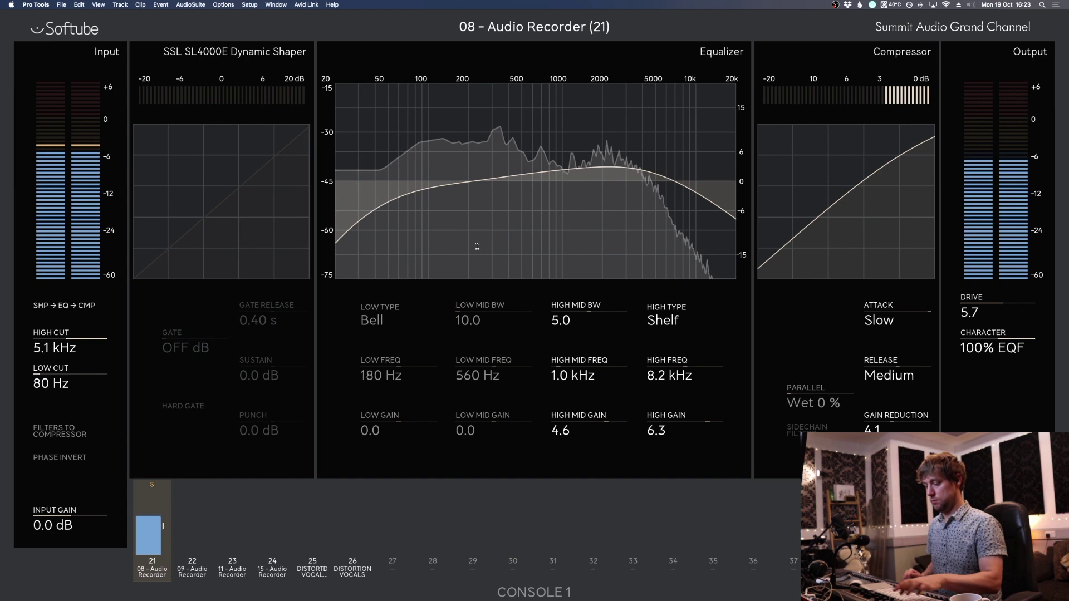
# Step: Switch off Console 1's compressor on 08 - Audio Recorder, toggle its equalizer during playback to compare, and return to the Edit window
pyautogui.press('c')
pyautogui.press('e')
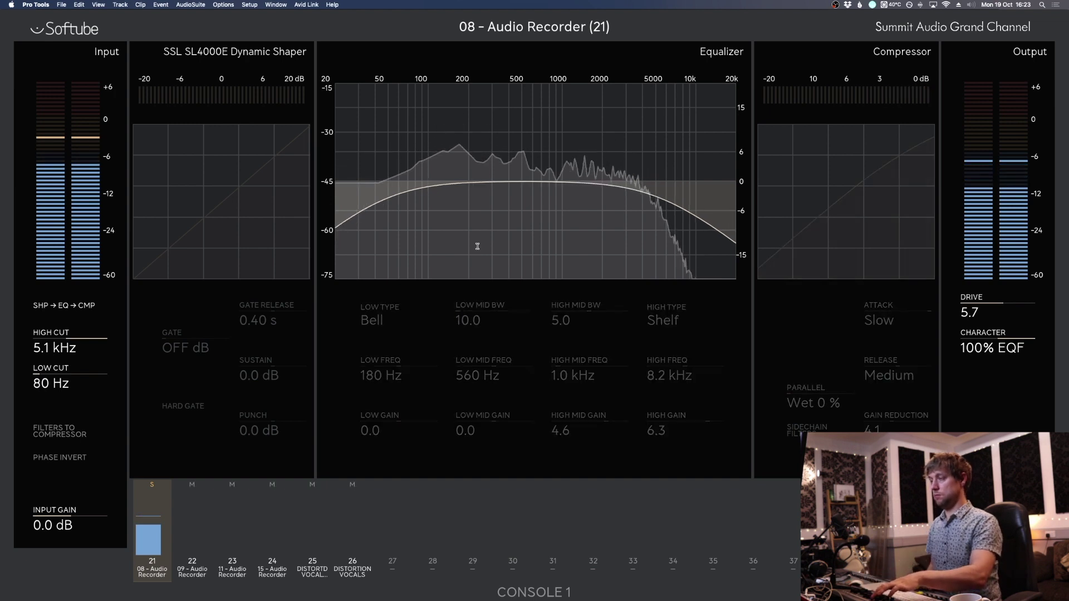
pyautogui.press('e')
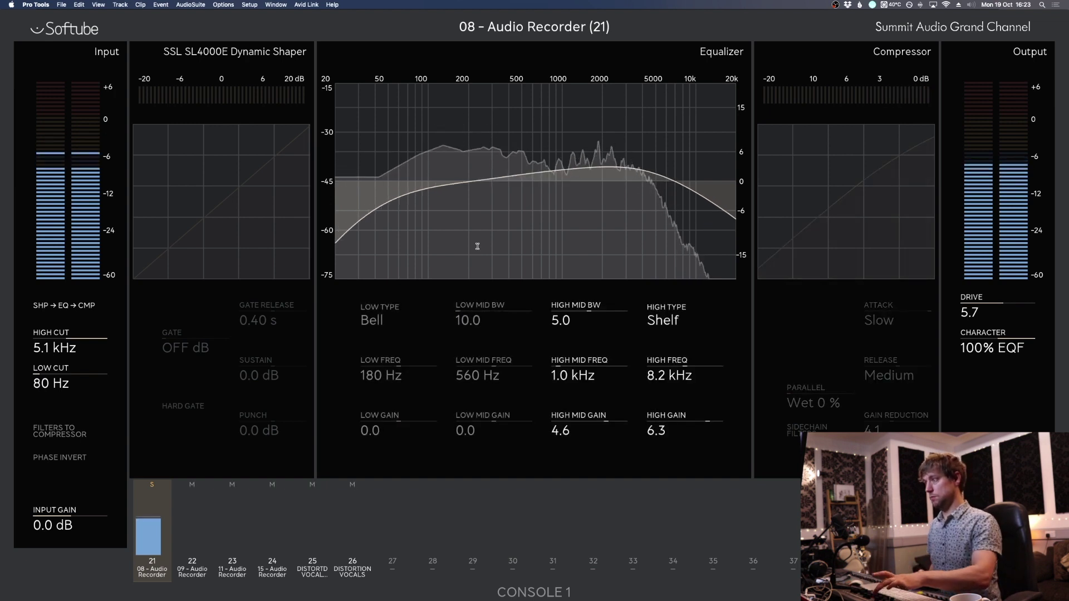
pyautogui.press('e')
pyautogui.press('e')
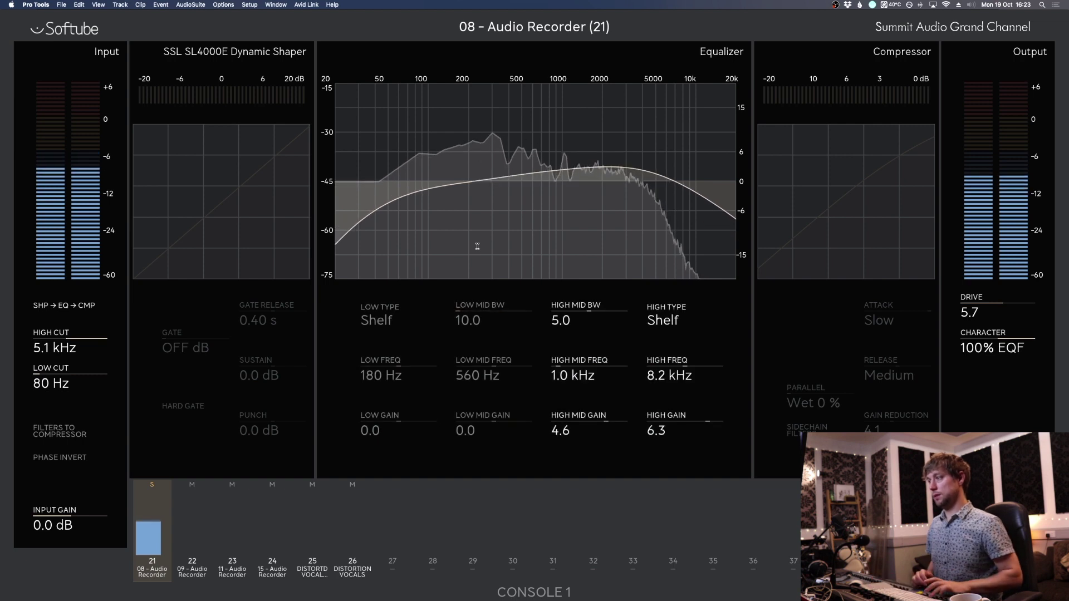
pyautogui.press('Escape')
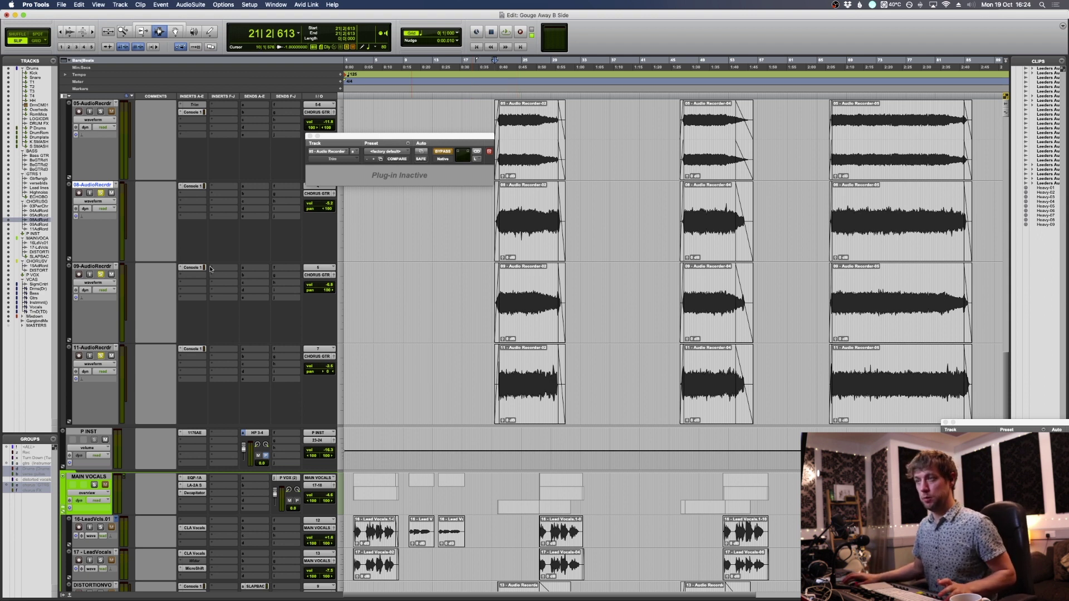
# Step: Solo 09 - Audio Recorder in Console 1 and play a selected section of its first chorus clip
pyautogui.hotkey('ctrl', 'shift', 'c')
pyautogui.press('Down')
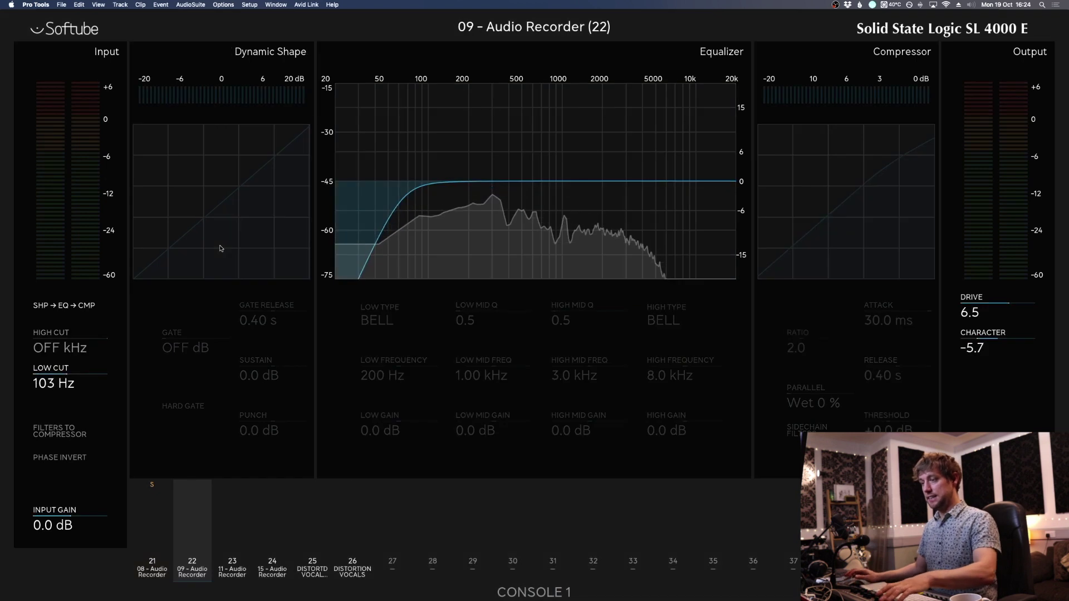
pyautogui.press('Up')
pyautogui.press('Down')
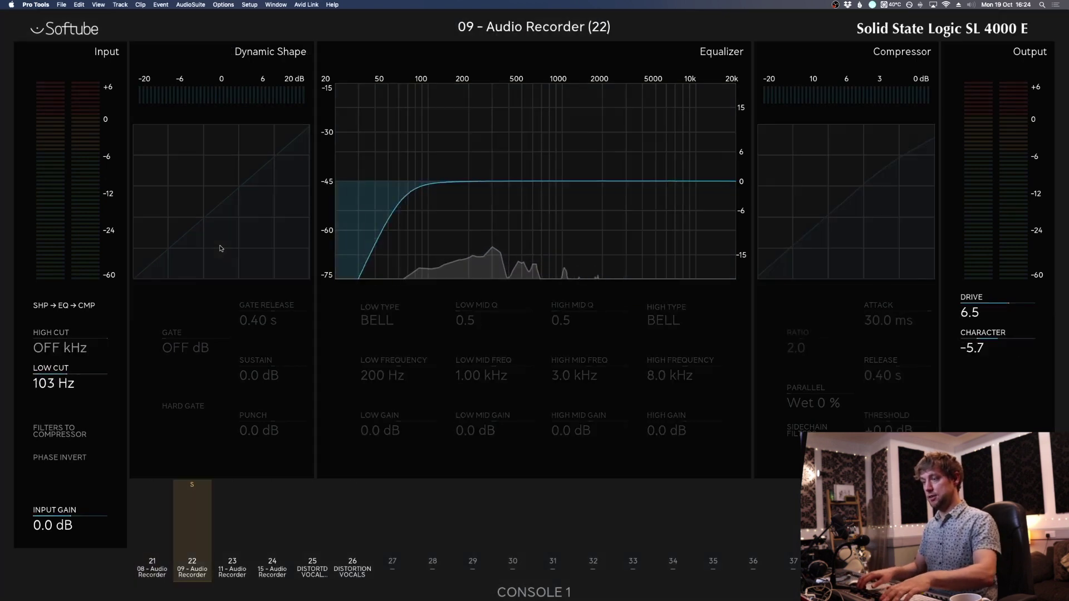
pyautogui.hotkey('ctrl', 'shift', 'c')
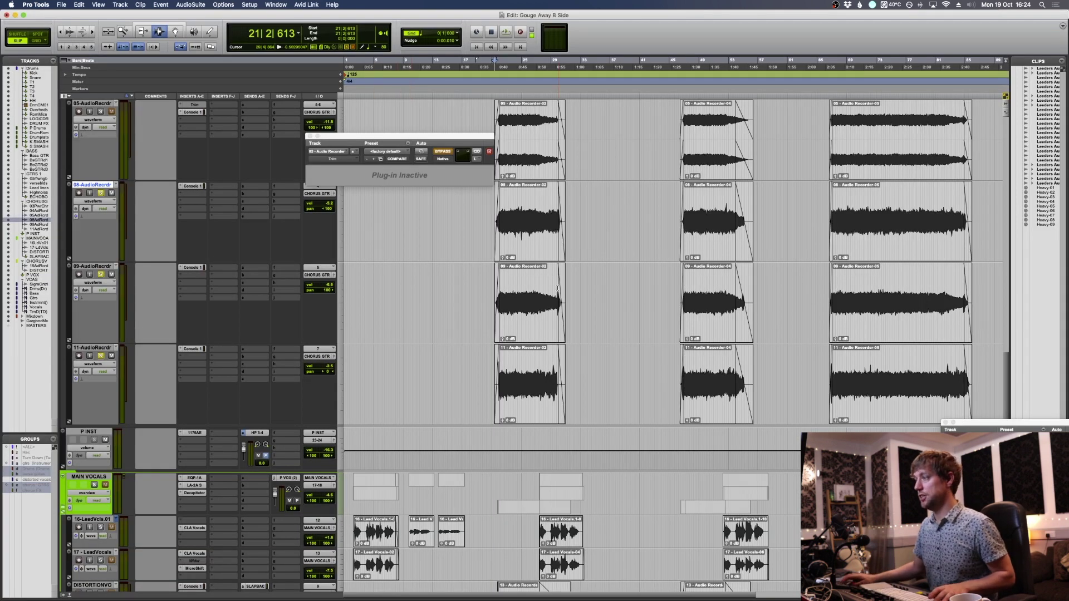
pyautogui.moveTo(506, 295); pyautogui.dragTo(537, 295)
pyautogui.press('space')
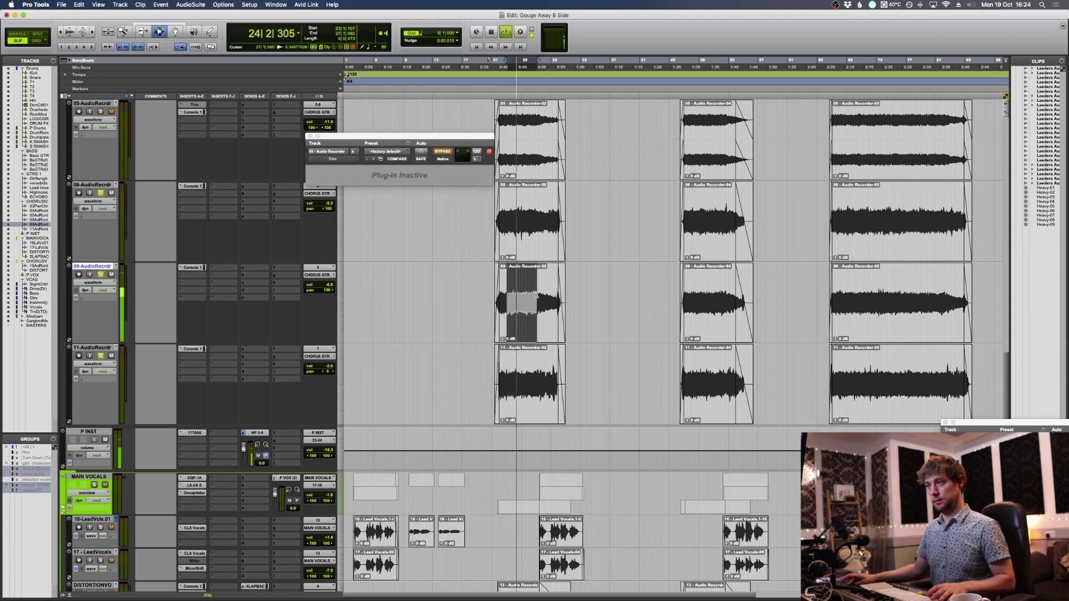
# Step: Toggle Console 1's bypass on 09 - Audio Recorder during playback to compare its low cut and drive with the dry sound
pyautogui.hotkey('ctrl', 'shift', 'c')
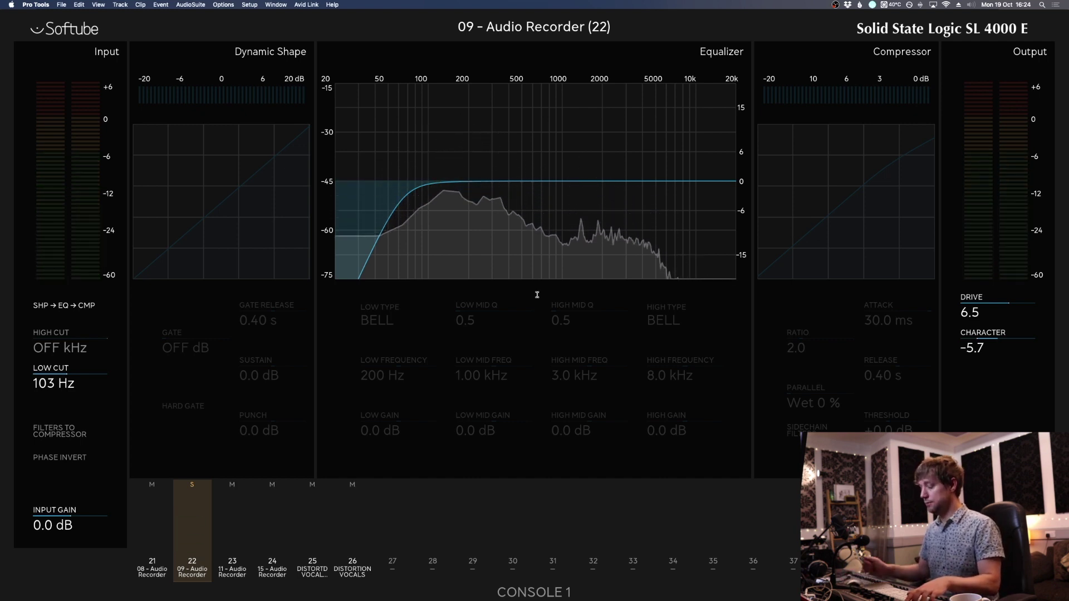
pyautogui.press('shift')
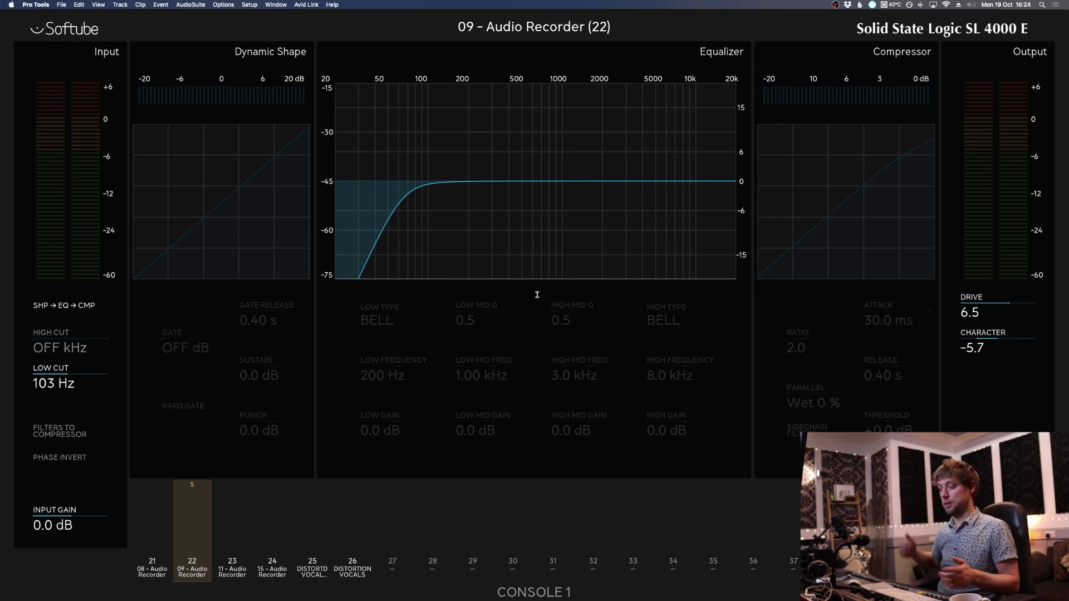
pyautogui.press('space')
pyautogui.press('shift')
pyautogui.press('space')
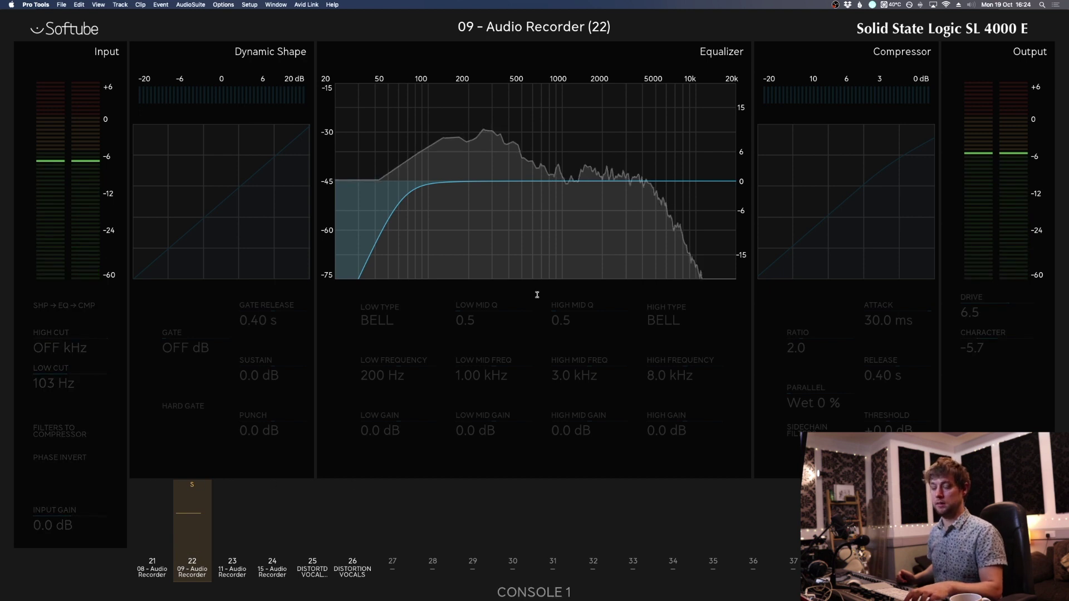
pyautogui.press('shift')
pyautogui.press('space')
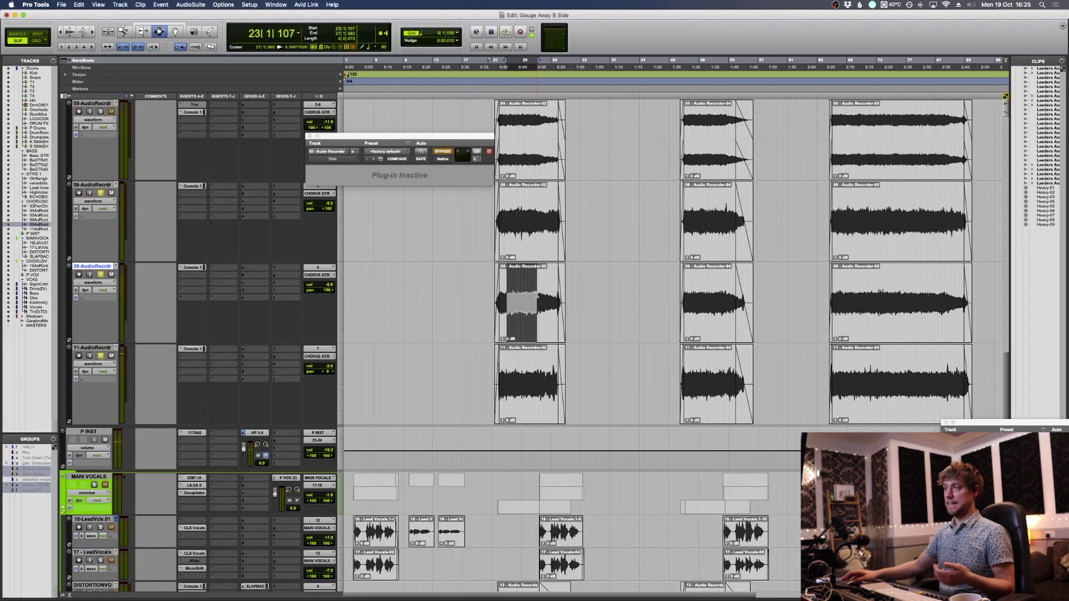
# Step: Close the inactive Trim window and play a selection covering the sounding part of the first Power Chord chorus clip
pyautogui.click(310, 136)
pyautogui.scroll(5, 445, 243)
pyautogui.moveTo(460, 242); pyautogui.dragTo(654, 430)
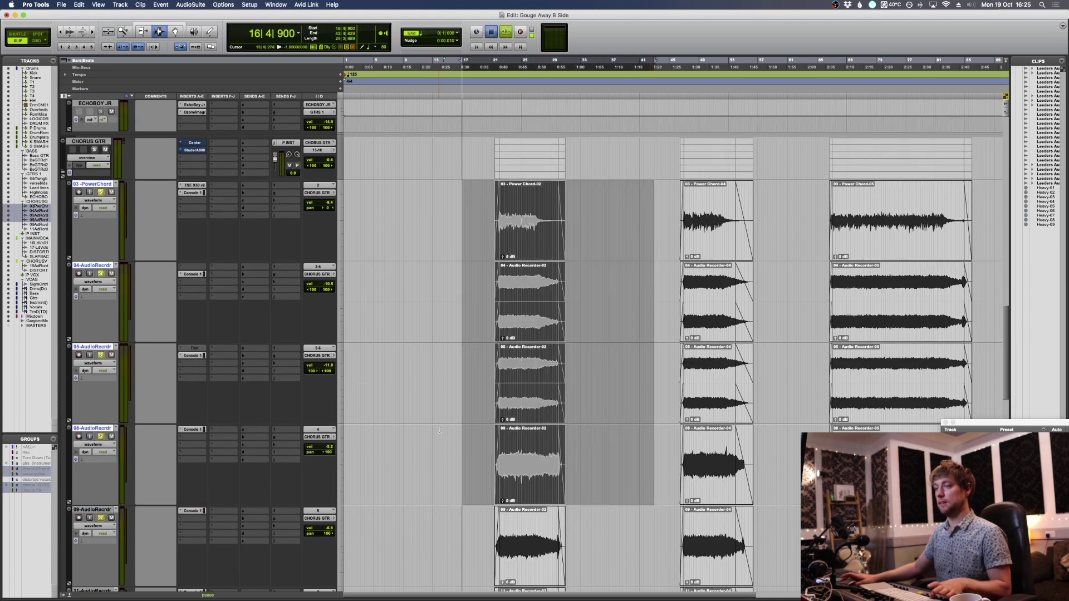
pyautogui.press('super+equal')
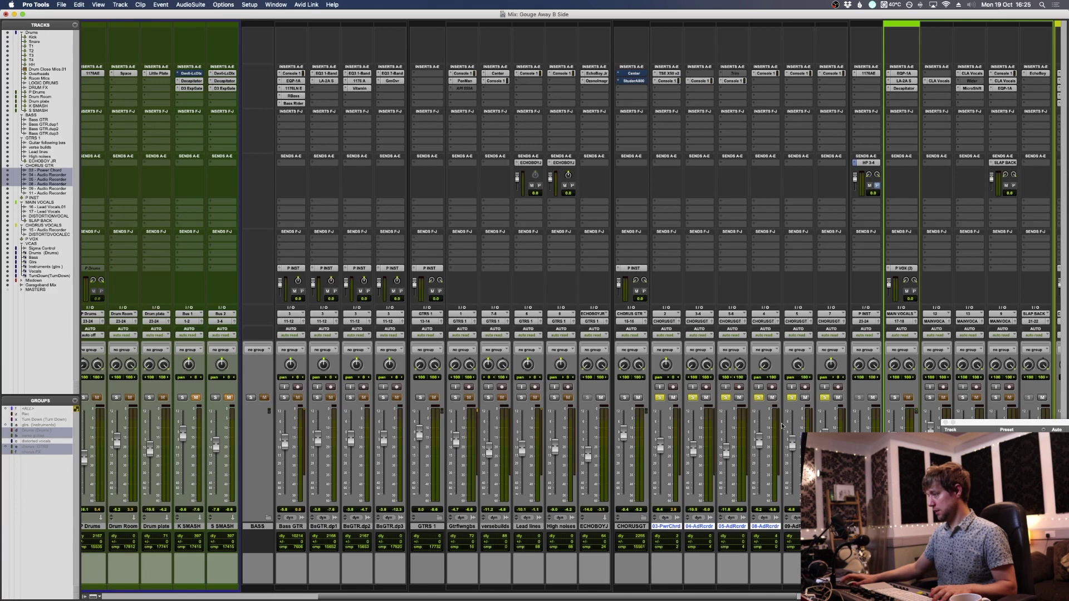
pyautogui.press('super+equal')
pyautogui.click(508, 219)
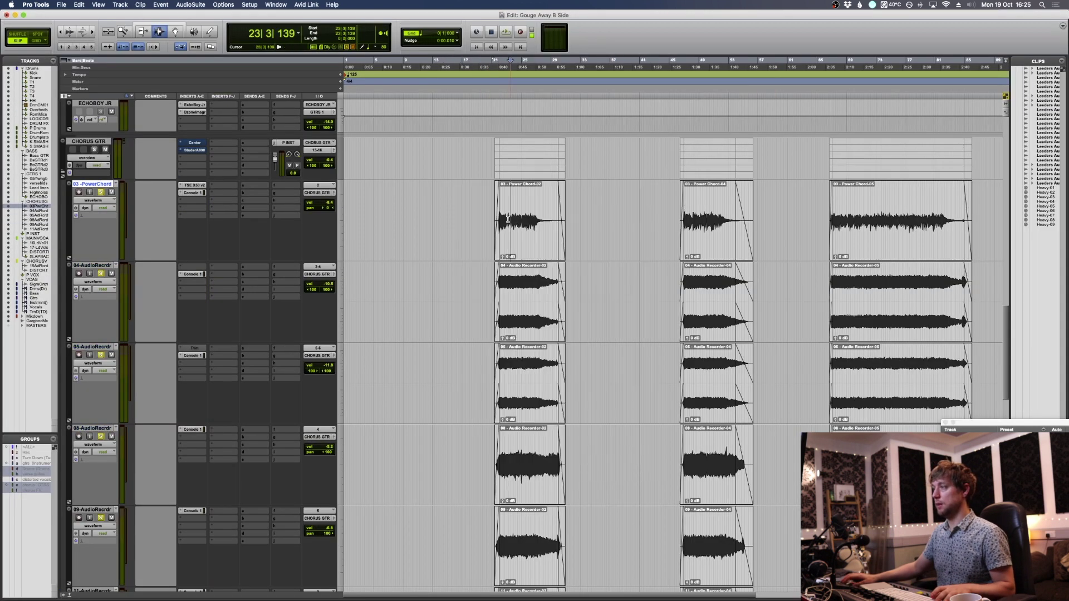
pyautogui.moveTo(497, 219); pyautogui.dragTo(540, 220)
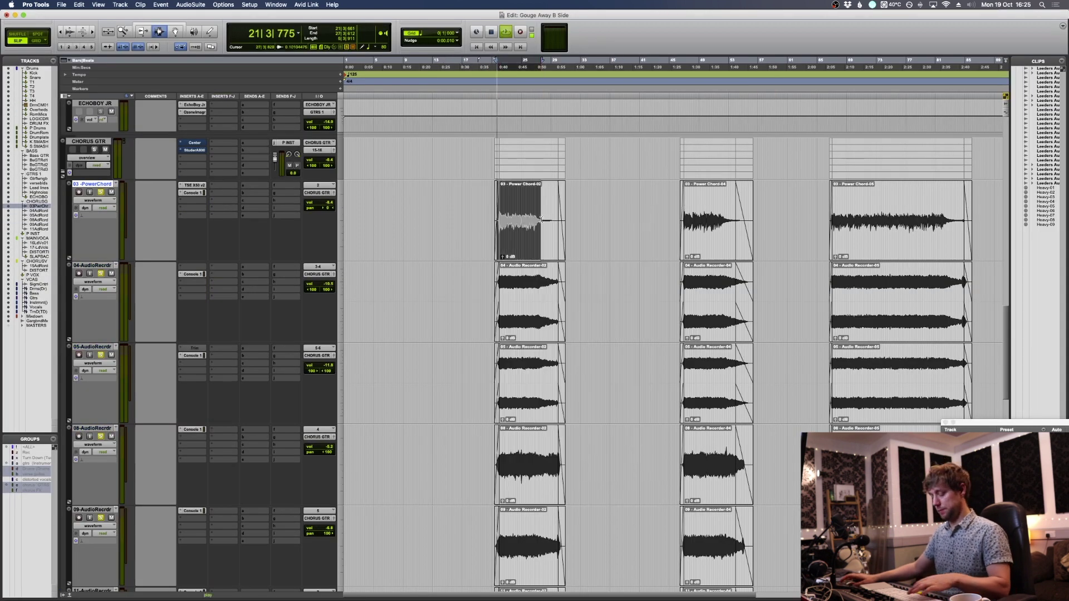
# Step: In the Mix window, solo the guitar-following-bass track, first without and then with the 03 to 11 chorus guitar tracks
pyautogui.press('super+equal')
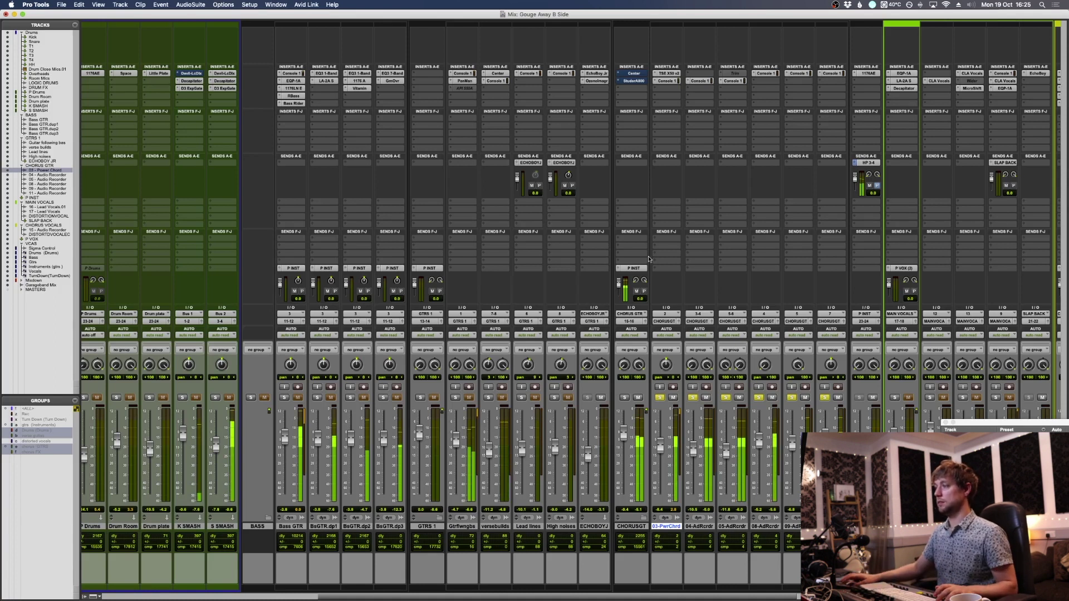
pyautogui.click(461, 527)
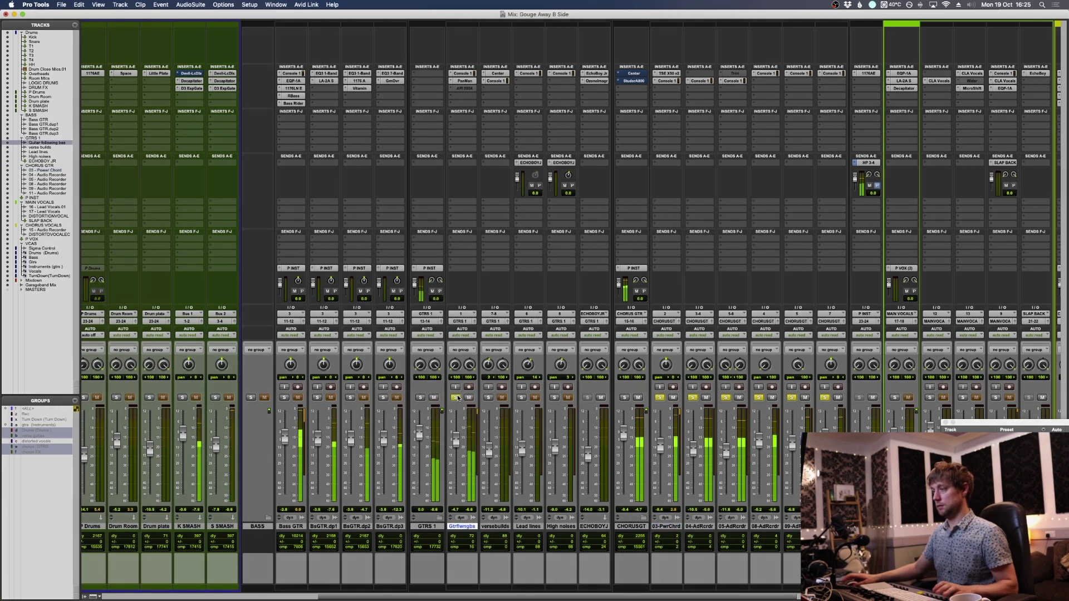
pyautogui.click(660, 398)
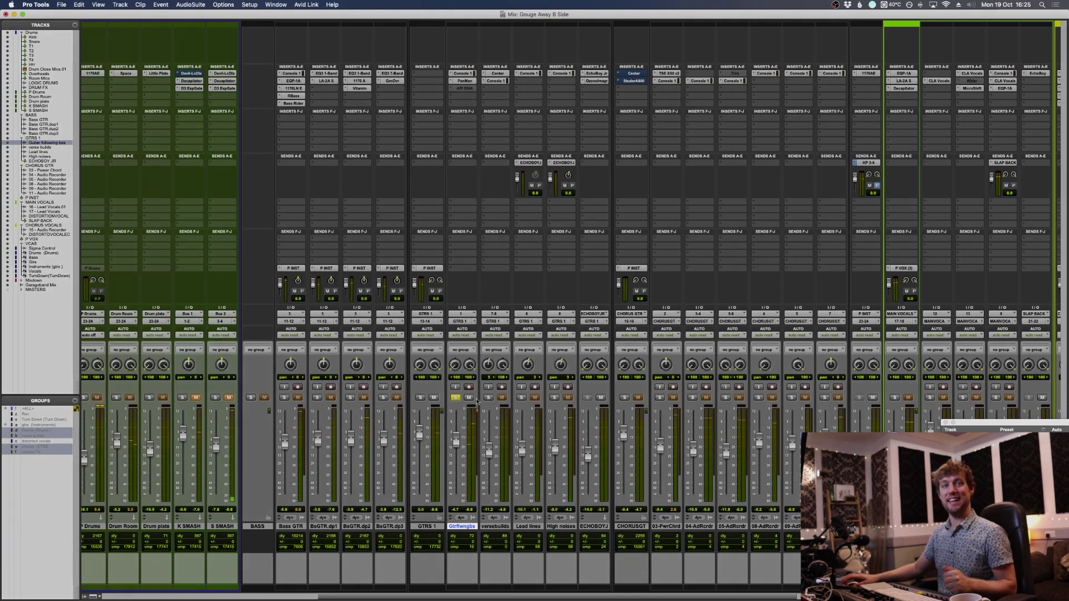
pyautogui.click(667, 526)
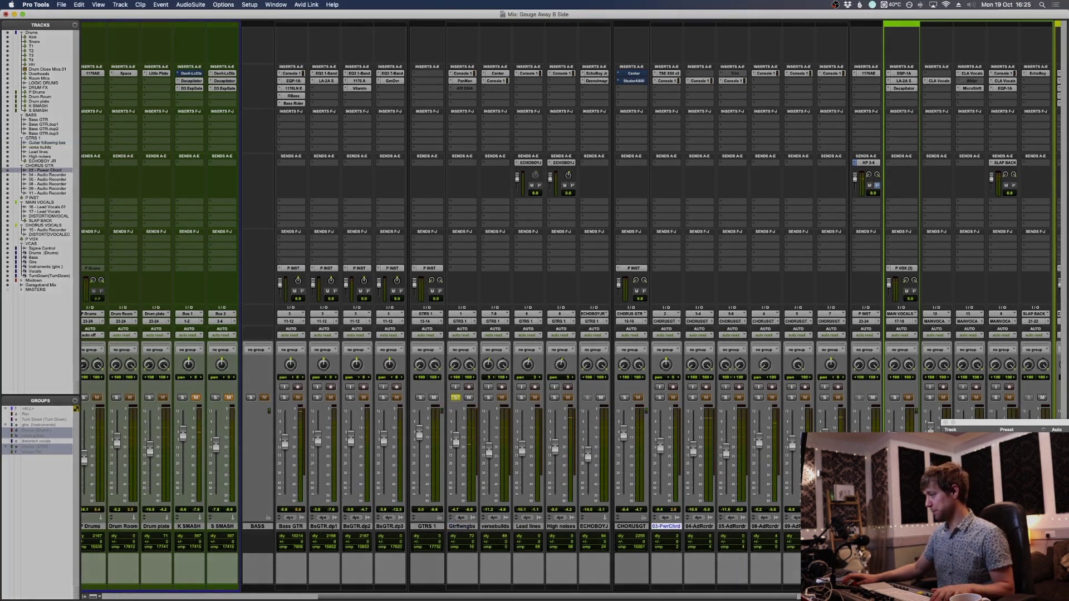
pyautogui.keyDown('shift'); pyautogui.click(791, 526); pyautogui.keyUp('shift')
pyautogui.hotkey('shift', 's')
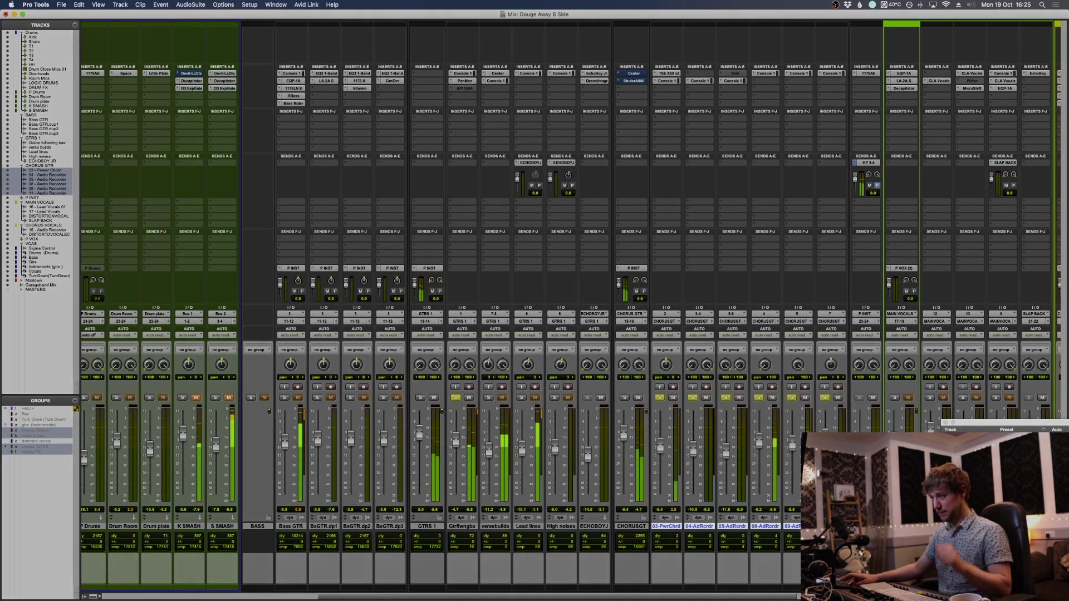
# Step: Add the verse builds and Bass GTR tracks to the soloed chorus guitars during playback
pyautogui.click(488, 398)
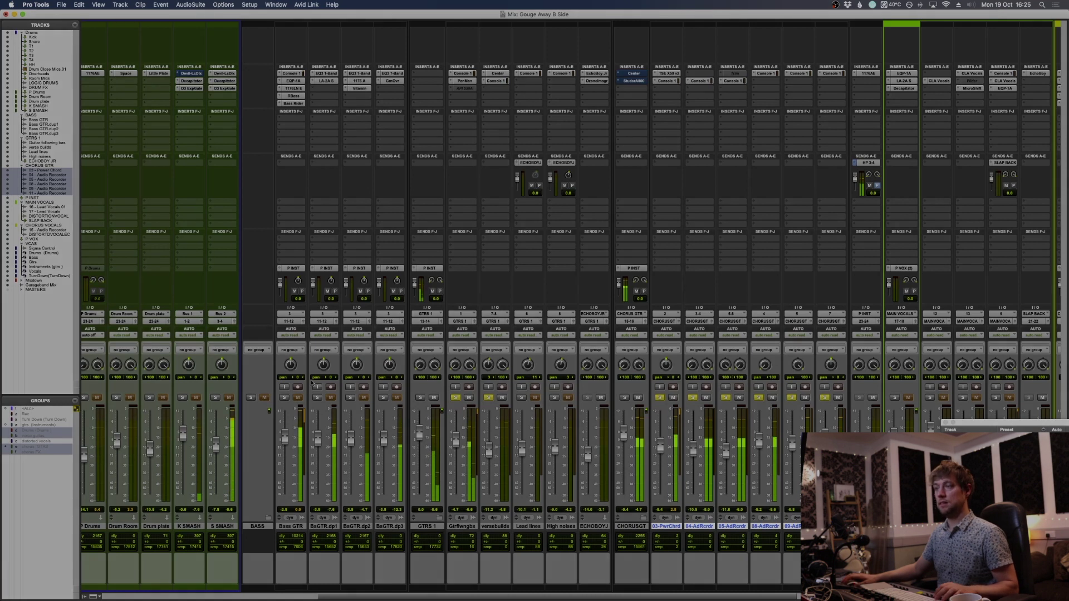
pyautogui.click(284, 398)
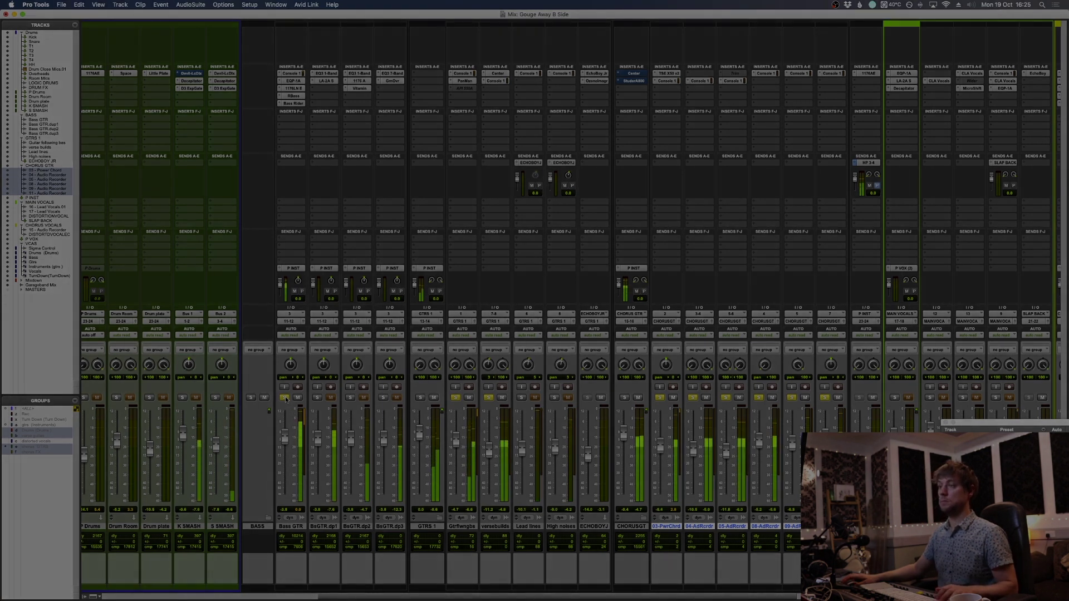
pyautogui.hscroll(-5, 286, 398)
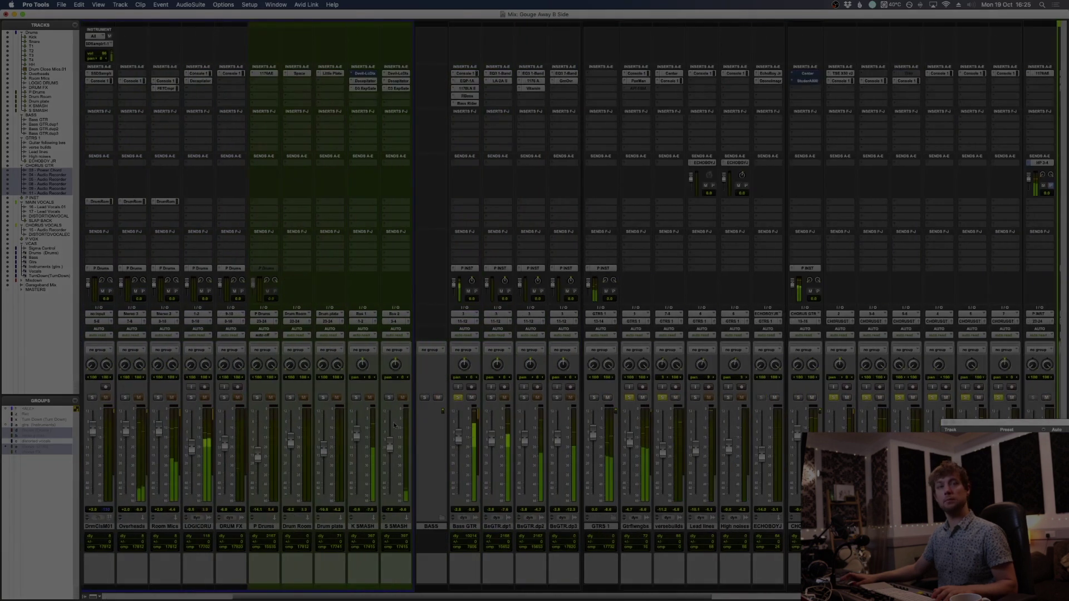